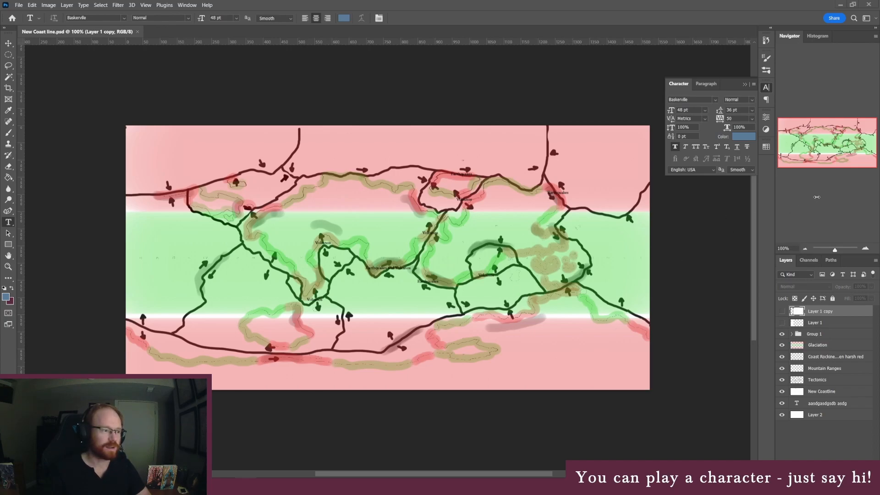
Examine the western part of the tectonics map at 200% zoom and switch to the globe in Blender
{"action": "left_click", "coordinate": [865, 249]}
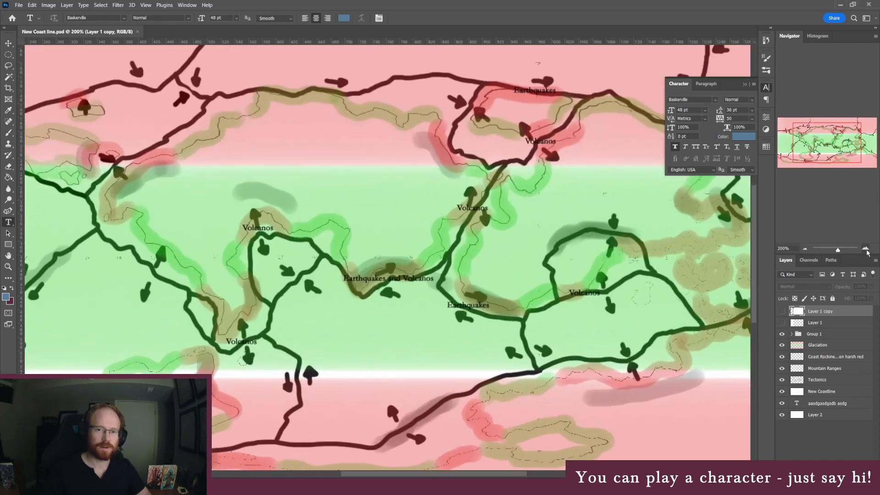
{"action": "left_click_drag", "start_coordinate": [813, 145], "coordinate": [798, 158]}
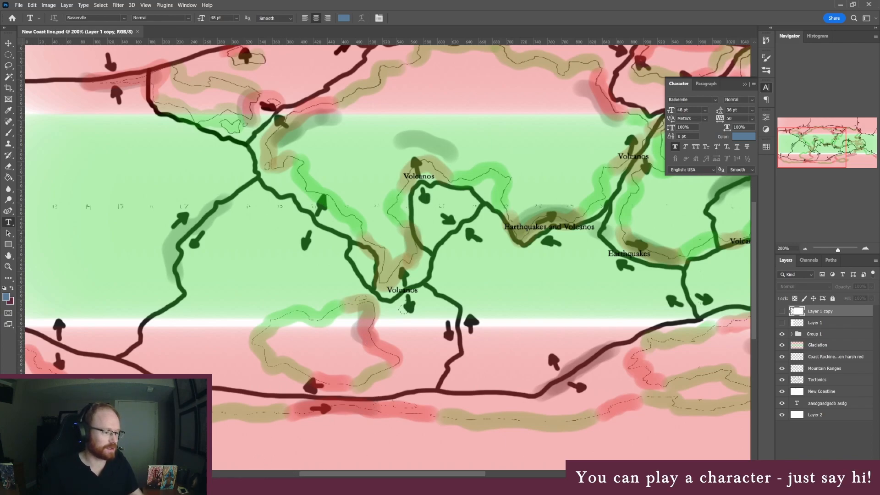
{"action": "key", "text": "alt+Tab"}
{"action": "left_click", "coordinate": [875, 5]}
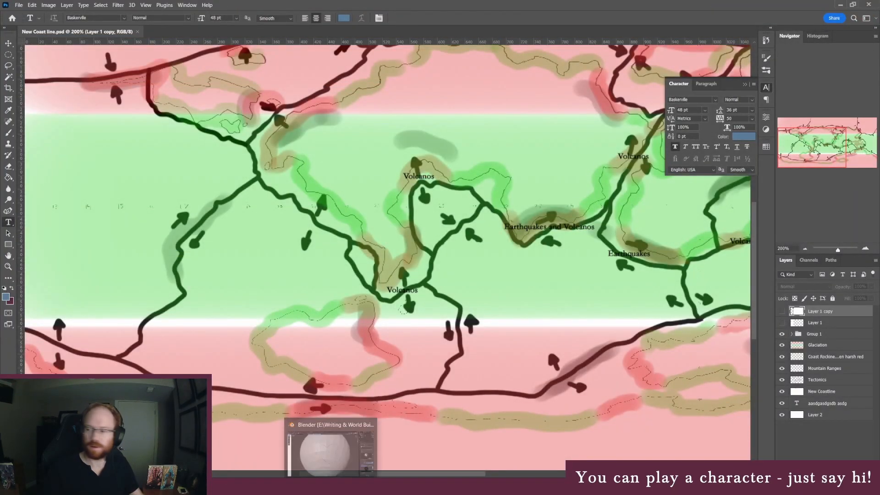
{"action": "left_click", "coordinate": [333, 487]}
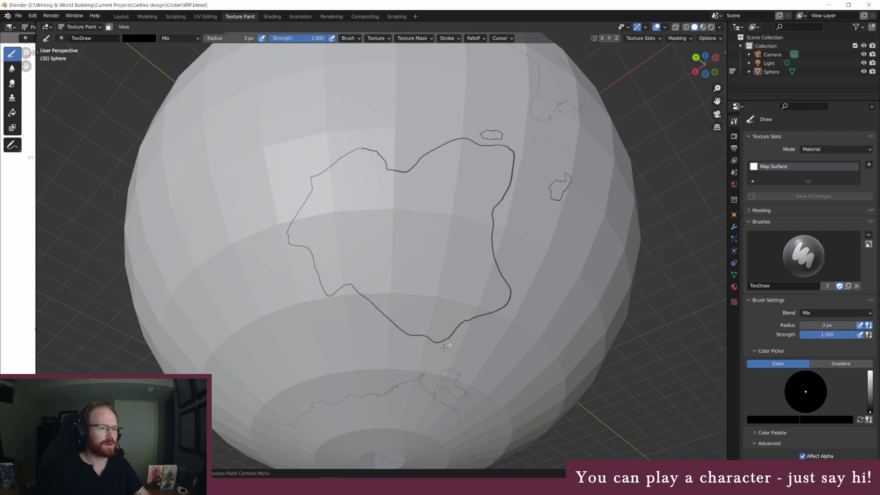
Erase three stretches of the thick outline along the continent's southern coast with a white 45 px brush
{"action": "scroll", "coordinate": [406, 347], "scroll_direction": "up", "scroll_amount": 2}
{"action": "scroll", "coordinate": [426, 349], "scroll_direction": "up", "scroll_amount": 8}
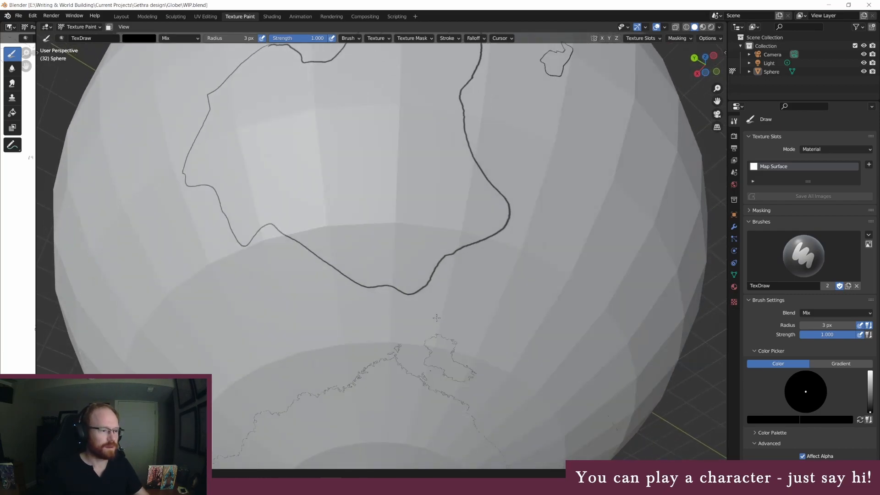
{"action": "middle_click_drag", "start_coordinate": [365, 262], "coordinate": [374, 253]}
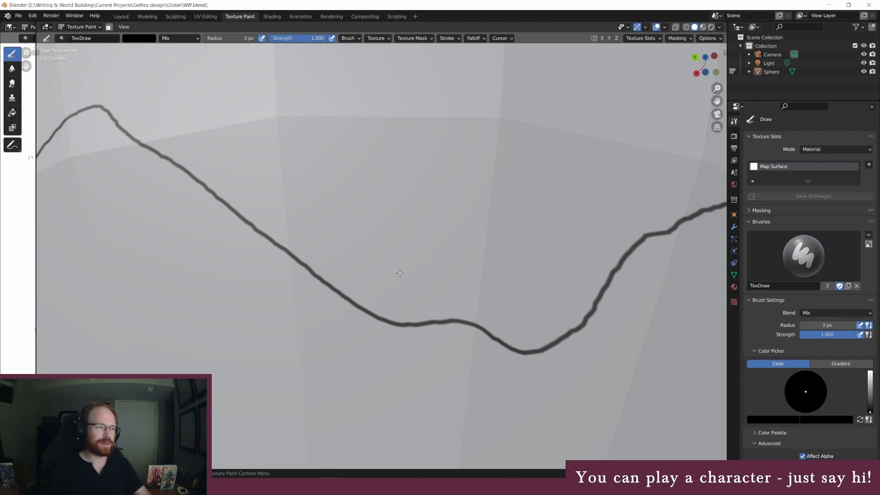
{"action": "left_click", "coordinate": [216, 38]}
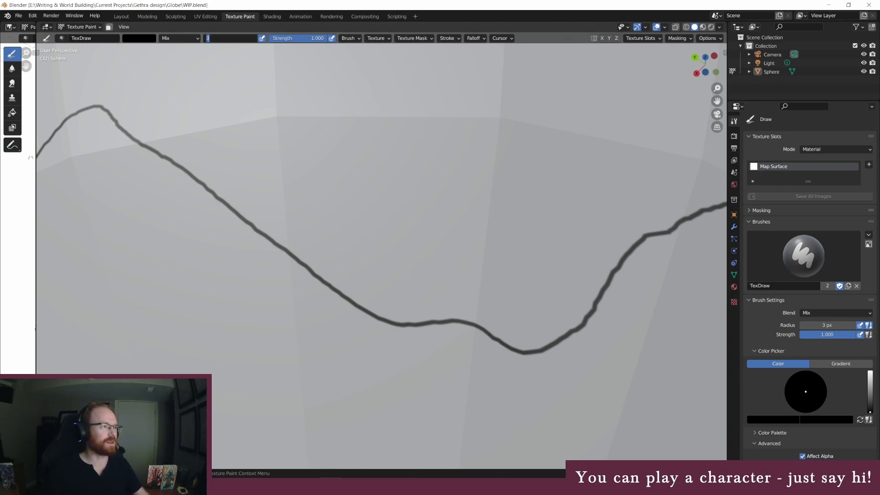
{"action": "type", "text": "45"}
{"action": "key", "text": "Return"}
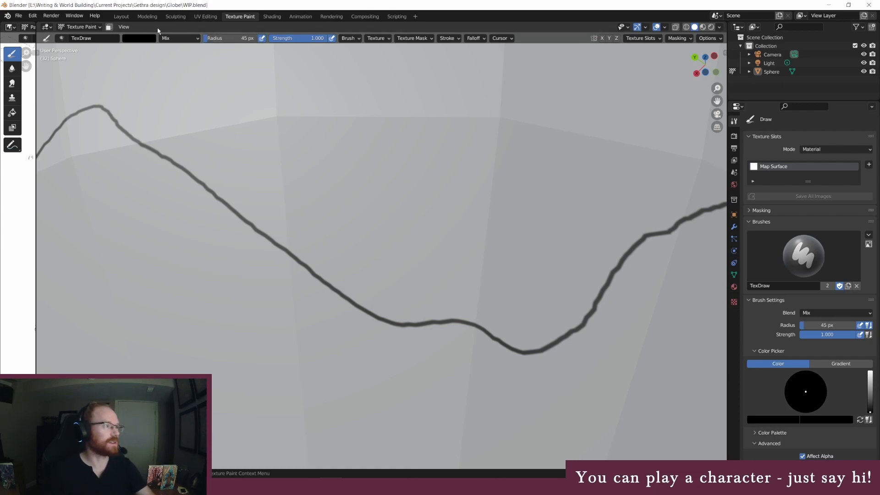
{"action": "left_click", "coordinate": [153, 38]}
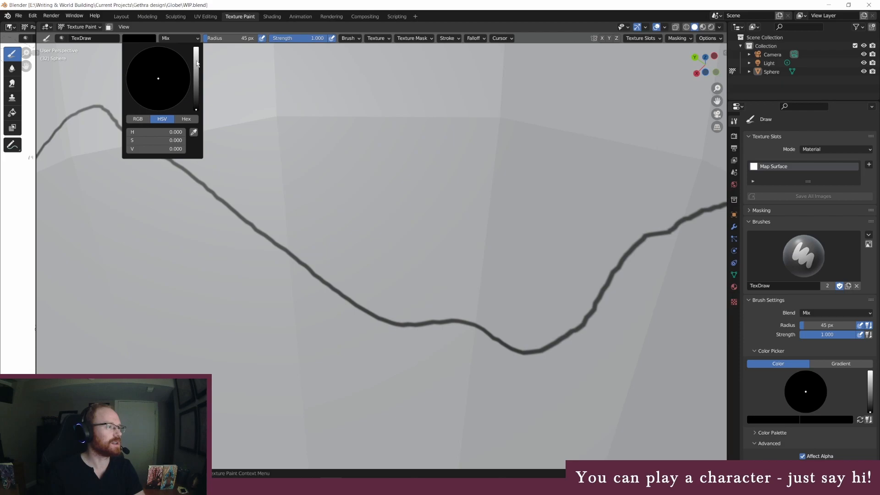
{"action": "left_click_drag", "start_coordinate": [196, 62], "coordinate": [207, 31]}
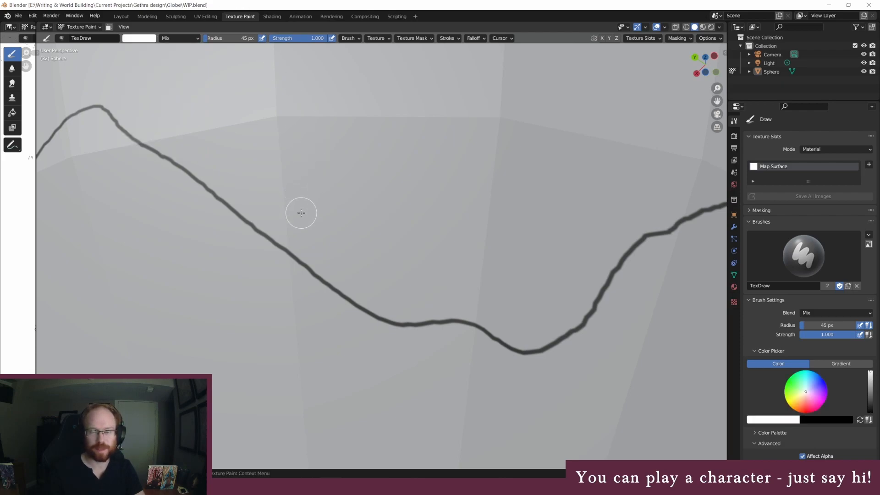
{"action": "mouse_move", "coordinate": [275, 242]}
{"action": "left_mouse_down"}
{"action": "mouse_move", "coordinate": [359, 310]}
{"action": "mouse_move", "coordinate": [386, 318]}
{"action": "left_mouse_up"}
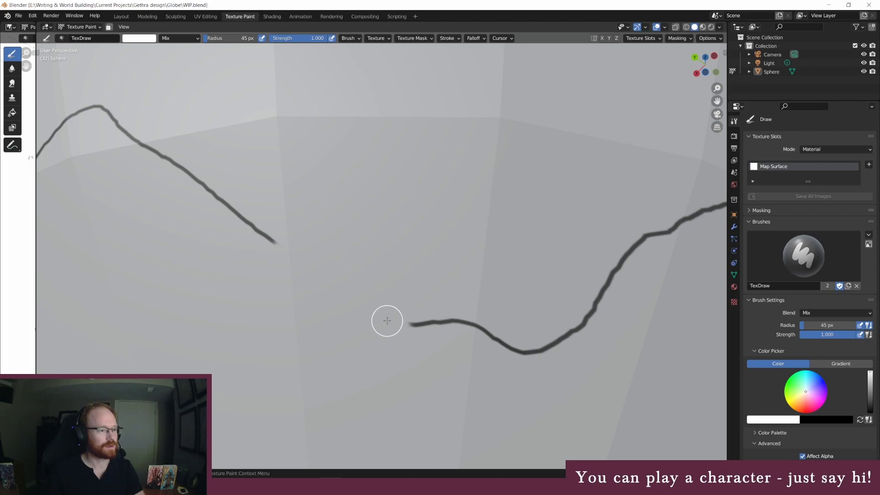
{"action": "mouse_move", "coordinate": [509, 326]}
{"action": "left_mouse_down"}
{"action": "mouse_move", "coordinate": [477, 323]}
{"action": "mouse_move", "coordinate": [508, 347]}
{"action": "mouse_move", "coordinate": [468, 320]}
{"action": "mouse_move", "coordinate": [532, 355]}
{"action": "left_mouse_up"}
{"action": "left_click_drag", "start_coordinate": [576, 326], "coordinate": [637, 246]}
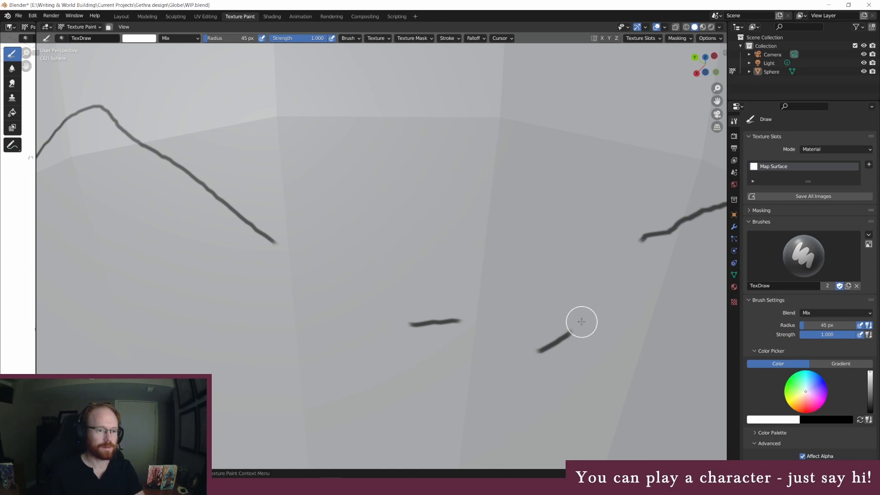
Paint a jagged coastline with inlets and small islands across the westernmost erased gap, using a black 3 px brush
{"action": "left_click", "coordinate": [150, 40]}
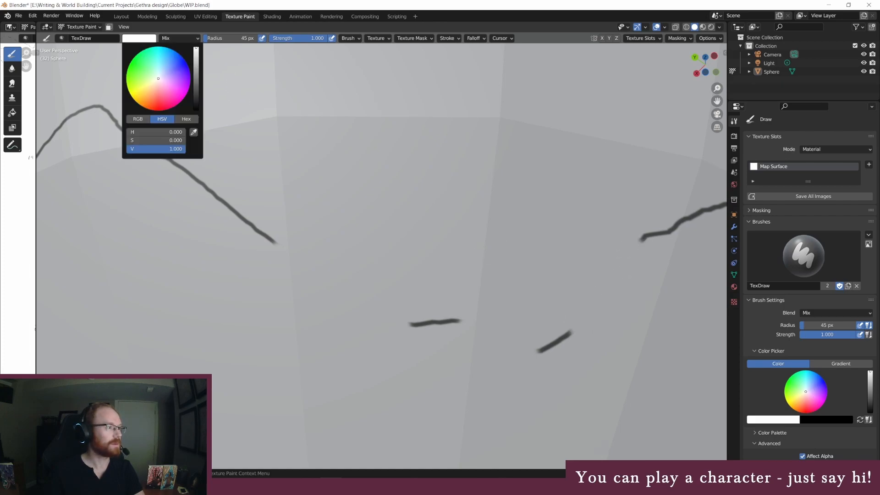
{"action": "left_click_drag", "start_coordinate": [196, 63], "coordinate": [196, 110]}
{"action": "left_click", "coordinate": [232, 38]}
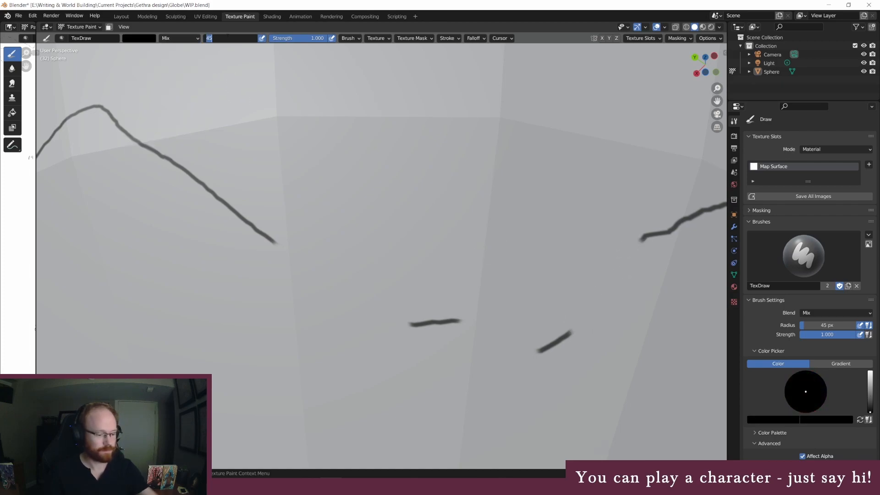
{"action": "type", "text": "3"}
{"action": "key", "text": "Return"}
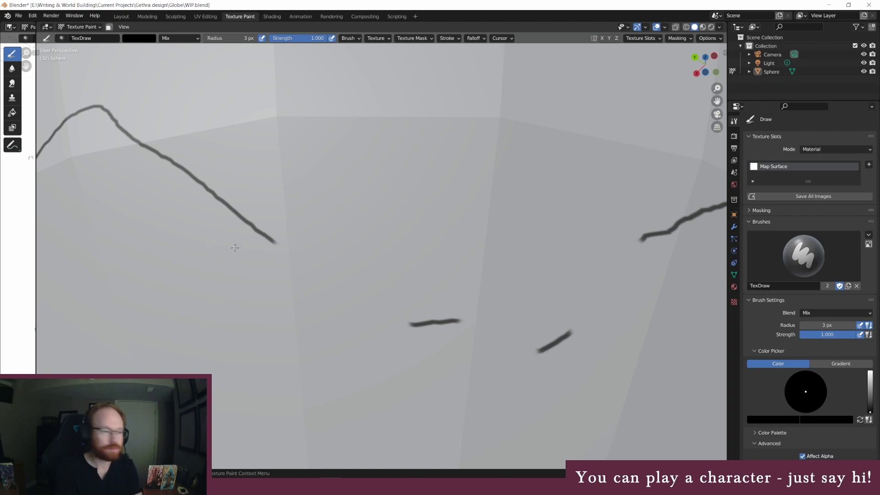
{"action": "mouse_move", "coordinate": [284, 249]}
{"action": "left_mouse_down"}
{"action": "mouse_move", "coordinate": [313, 266]}
{"action": "mouse_move", "coordinate": [311, 277]}
{"action": "mouse_move", "coordinate": [335, 272]}
{"action": "mouse_move", "coordinate": [329, 278]}
{"action": "mouse_move", "coordinate": [342, 280]}
{"action": "mouse_move", "coordinate": [350, 268]}
{"action": "mouse_move", "coordinate": [358, 285]}
{"action": "mouse_move", "coordinate": [339, 303]}
{"action": "mouse_move", "coordinate": [369, 288]}
{"action": "mouse_move", "coordinate": [377, 304]}
{"action": "left_mouse_up"}
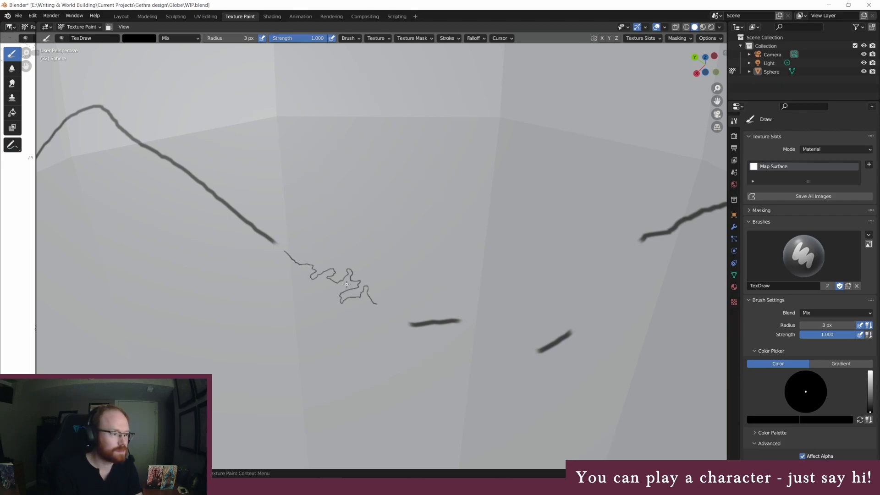
{"action": "left_click_drag", "start_coordinate": [342, 283], "coordinate": [350, 287]}
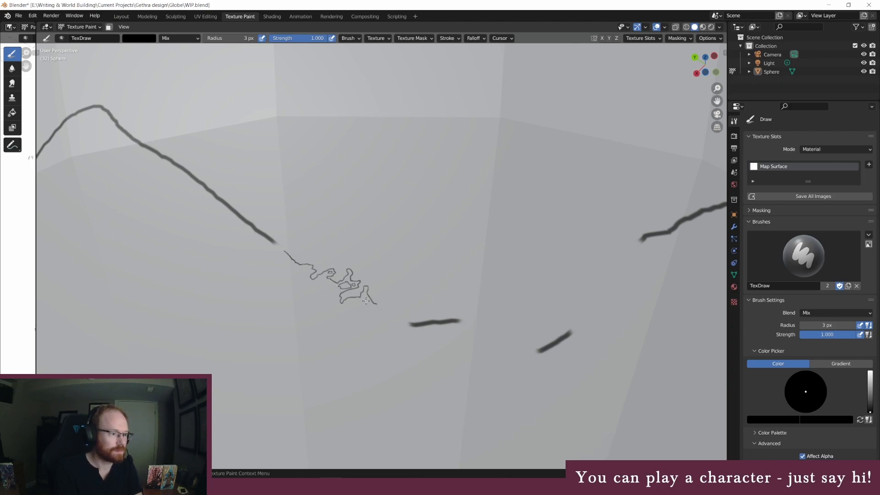
{"action": "mouse_move", "coordinate": [356, 300]}
{"action": "left_mouse_down"}
{"action": "mouse_move", "coordinate": [376, 313]}
{"action": "mouse_move", "coordinate": [367, 303]}
{"action": "left_mouse_up"}
{"action": "mouse_move", "coordinate": [380, 306]}
{"action": "left_mouse_down"}
{"action": "mouse_move", "coordinate": [398, 314]}
{"action": "mouse_move", "coordinate": [381, 319]}
{"action": "mouse_move", "coordinate": [400, 333]}
{"action": "mouse_move", "coordinate": [390, 317]}
{"action": "left_mouse_up"}
{"action": "key", "text": "ctrl+z"}
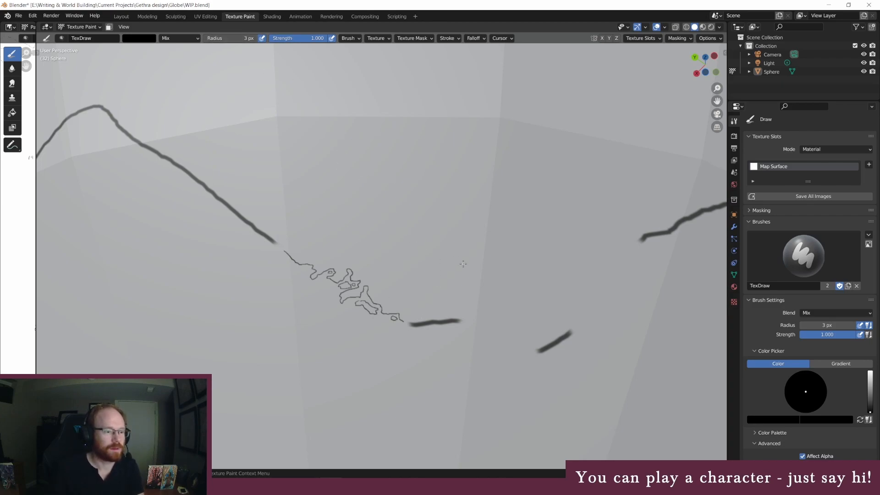
Paint jagged black coastlines with small islands across the middle and eastern erased gaps of the southern coast
{"action": "left_click_drag", "start_coordinate": [465, 324], "coordinate": [503, 323]}
{"action": "mouse_move", "coordinate": [505, 328]}
{"action": "left_mouse_down"}
{"action": "mouse_move", "coordinate": [496, 334]}
{"action": "mouse_move", "coordinate": [532, 350]}
{"action": "left_mouse_up"}
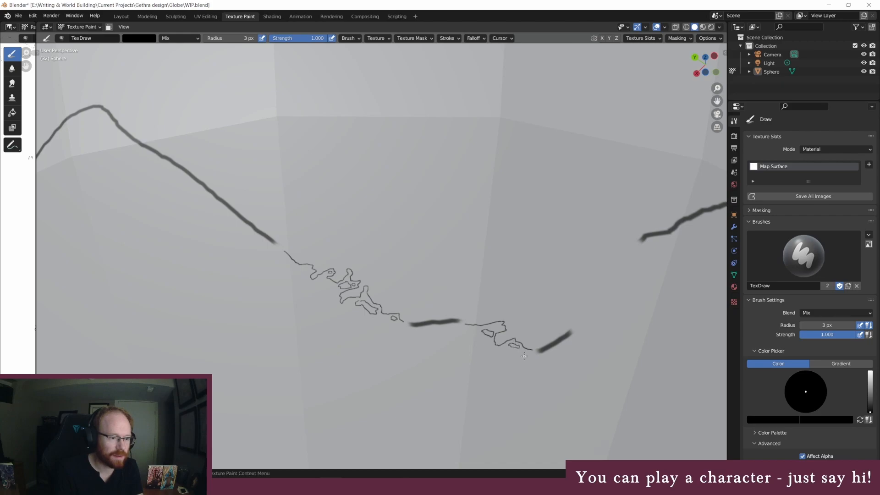
{"action": "mouse_move", "coordinate": [577, 325]}
{"action": "left_mouse_down"}
{"action": "mouse_move", "coordinate": [590, 316]}
{"action": "mouse_move", "coordinate": [589, 297]}
{"action": "mouse_move", "coordinate": [621, 283]}
{"action": "mouse_move", "coordinate": [635, 255]}
{"action": "mouse_move", "coordinate": [630, 265]}
{"action": "mouse_move", "coordinate": [642, 257]}
{"action": "left_mouse_up"}
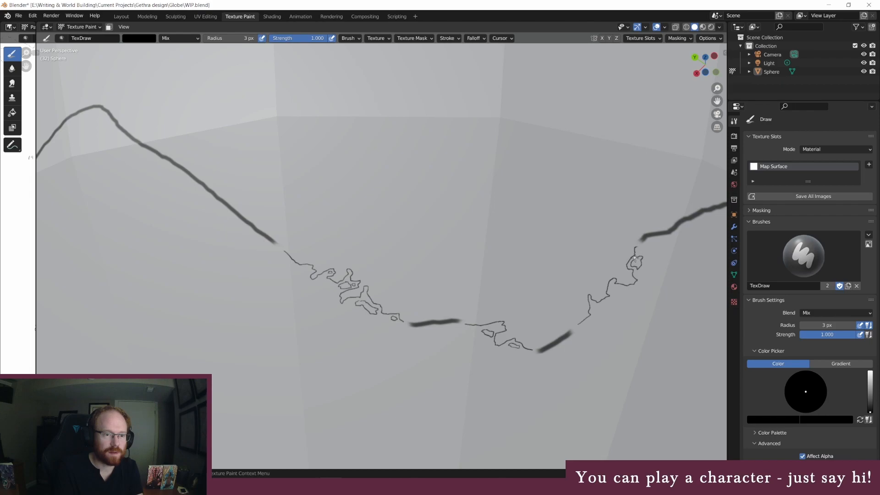
{"action": "mouse_move", "coordinate": [644, 250]}
{"action": "left_mouse_down"}
{"action": "mouse_move", "coordinate": [616, 291]}
{"action": "mouse_move", "coordinate": [623, 289]}
{"action": "left_mouse_up"}
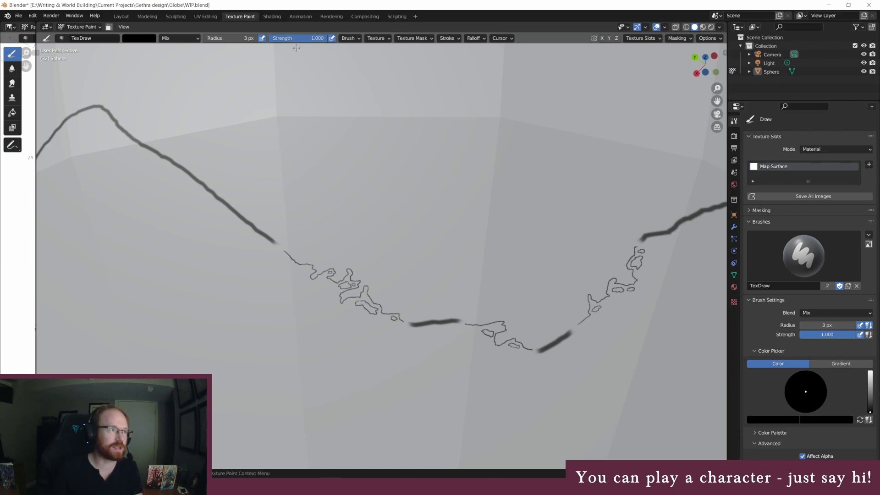
Erase the two short thick outline segments left between the jagged coastlines with a white 45 px brush
{"action": "left_click", "coordinate": [241, 39]}
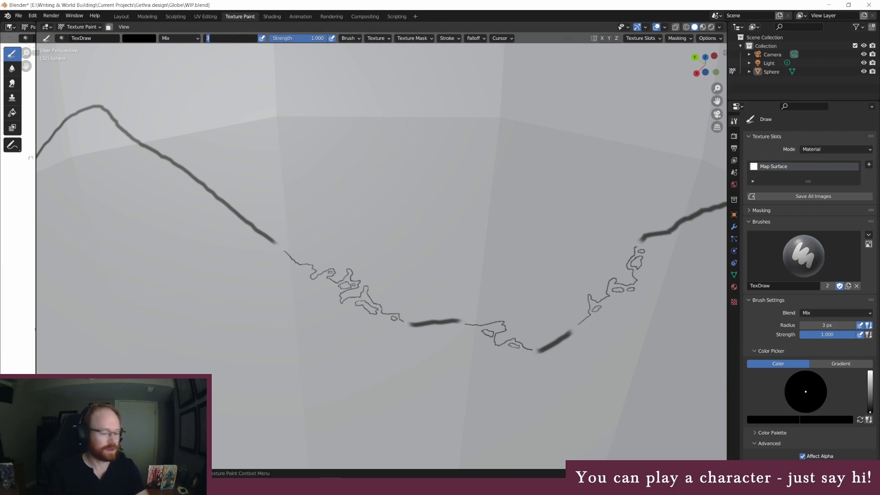
{"action": "type", "text": "45"}
{"action": "key", "text": "Return"}
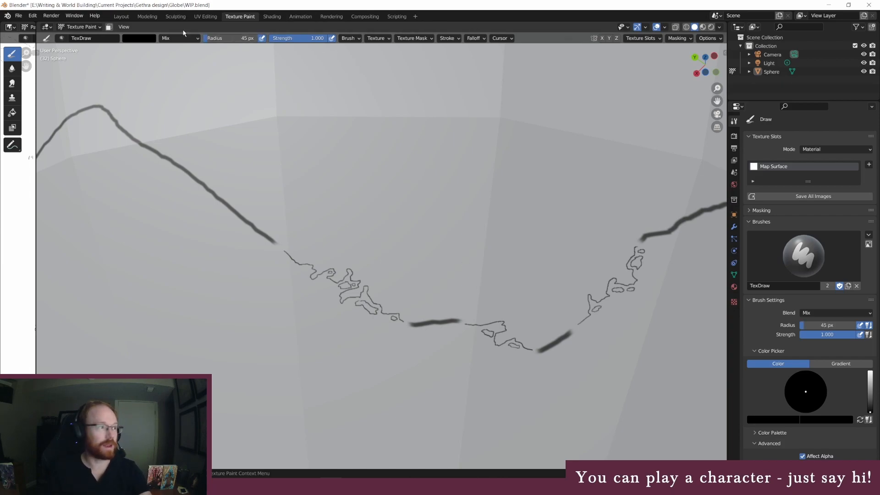
{"action": "left_click", "coordinate": [144, 42]}
{"action": "left_click_drag", "start_coordinate": [197, 65], "coordinate": [196, 48]}
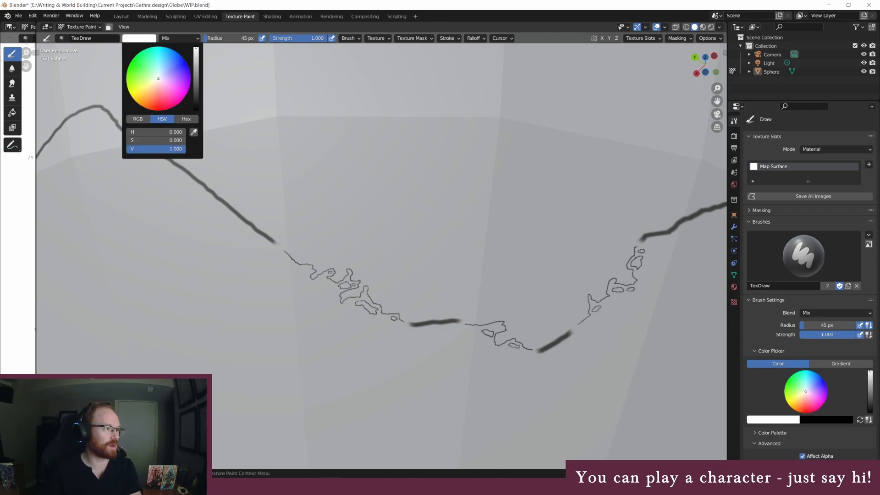
{"action": "mouse_move", "coordinate": [418, 309]}
{"action": "left_mouse_down"}
{"action": "mouse_move", "coordinate": [412, 324]}
{"action": "mouse_move", "coordinate": [458, 319]}
{"action": "mouse_move", "coordinate": [437, 324]}
{"action": "left_mouse_up"}
{"action": "mouse_move", "coordinate": [530, 346]}
{"action": "left_mouse_down"}
{"action": "mouse_move", "coordinate": [552, 351]}
{"action": "mouse_move", "coordinate": [570, 334]}
{"action": "left_mouse_up"}
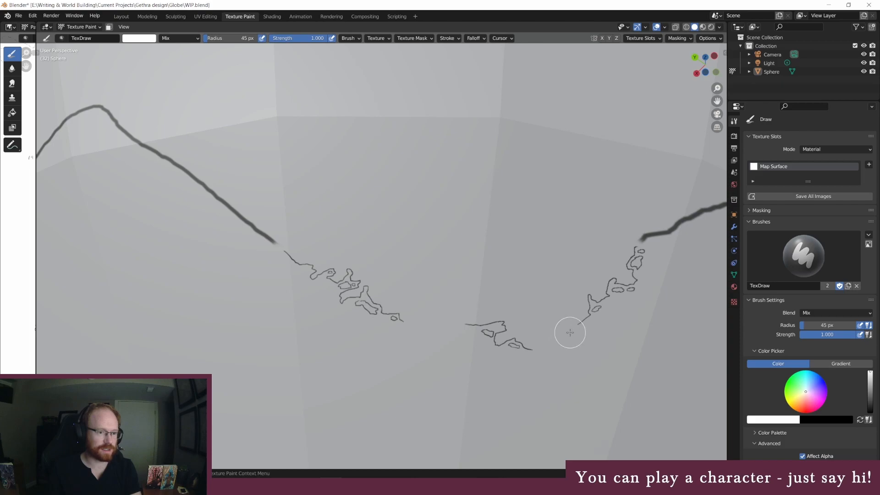
Join the jagged coastline sections across the two remaining gaps with a black 3 px brush, adding small offshore islands
{"action": "left_click", "coordinate": [145, 38]}
{"action": "left_click_drag", "start_coordinate": [195, 70], "coordinate": [196, 109]}
{"action": "left_click", "coordinate": [230, 38]}
{"action": "type", "text": "3"}
{"action": "key", "text": "Return"}
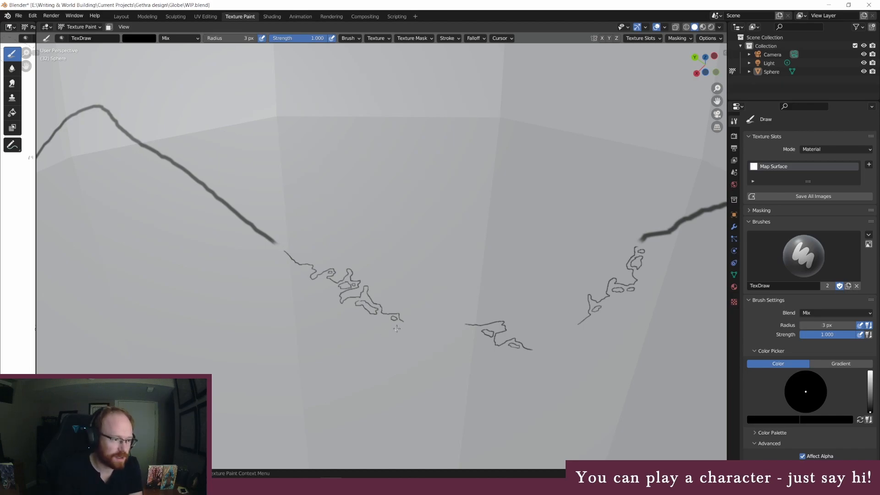
{"action": "mouse_move", "coordinate": [402, 321]}
{"action": "left_mouse_down"}
{"action": "mouse_move", "coordinate": [421, 329]}
{"action": "mouse_move", "coordinate": [448, 316]}
{"action": "mouse_move", "coordinate": [464, 324]}
{"action": "left_mouse_up"}
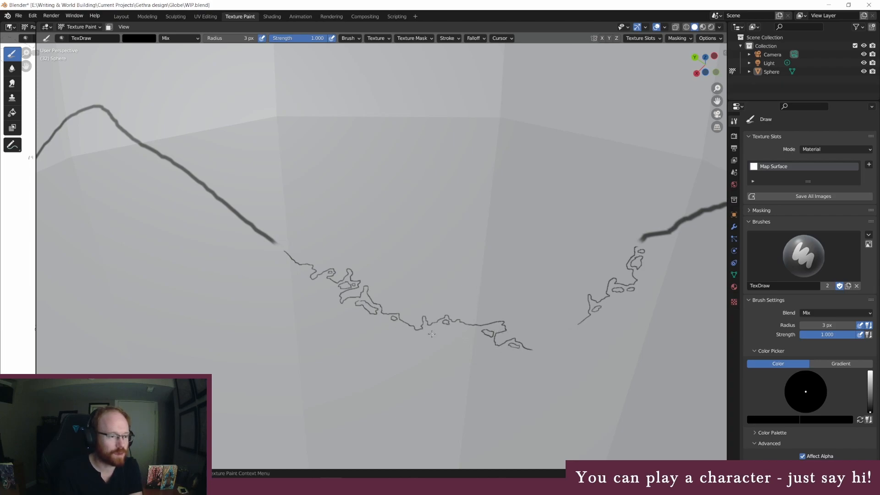
{"action": "left_click_drag", "start_coordinate": [426, 331], "coordinate": [438, 333]}
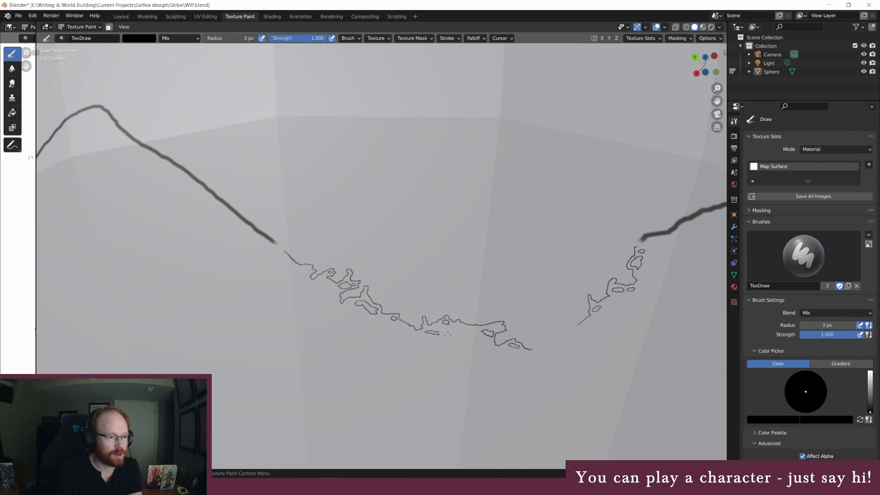
{"action": "left_click_drag", "start_coordinate": [441, 332], "coordinate": [473, 339]}
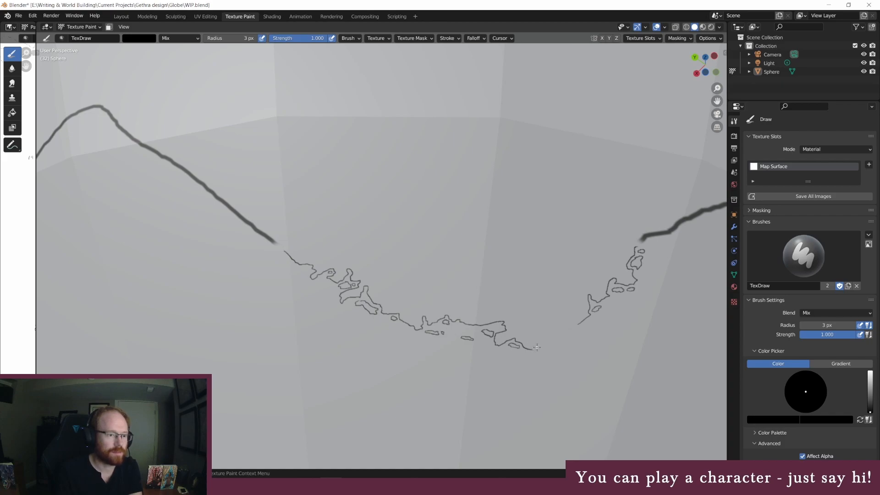
{"action": "mouse_move", "coordinate": [533, 350]}
{"action": "left_mouse_down"}
{"action": "mouse_move", "coordinate": [566, 320]}
{"action": "mouse_move", "coordinate": [573, 325]}
{"action": "left_mouse_up"}
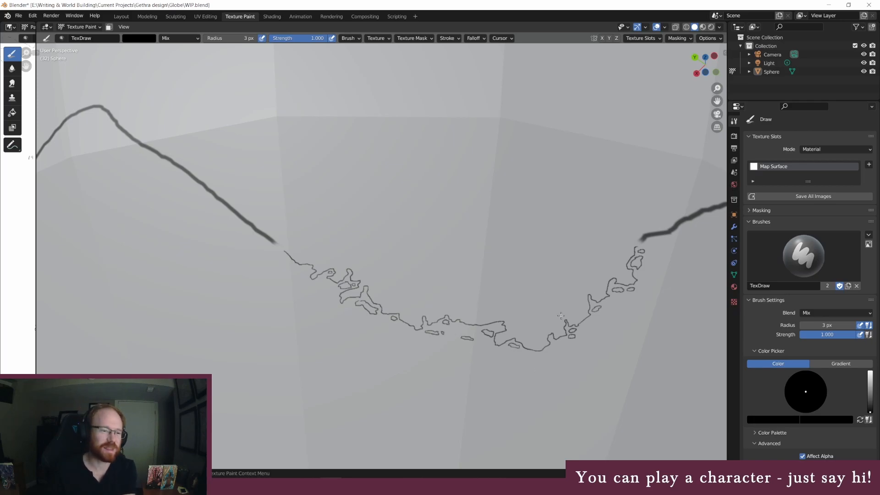
Examine the continent's thick eastern outline from its northern corner down to the redrawn southern coast
{"action": "middle_click_drag", "start_coordinate": [594, 214], "coordinate": [583, 210]}
{"action": "scroll", "coordinate": [583, 210], "scroll_direction": "down", "scroll_amount": 6}
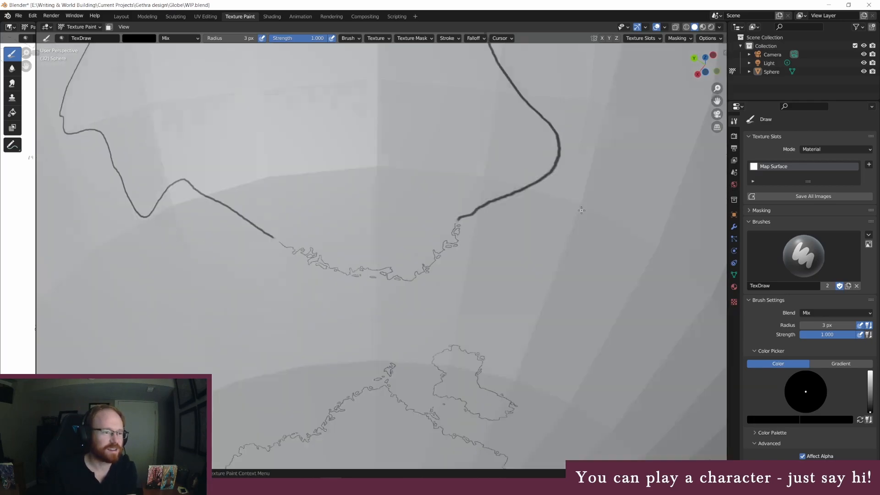
{"action": "mouse_move", "coordinate": [356, 166]}
{"action": "middle_mouse_down"}
{"action": "mouse_move", "coordinate": [340, 177]}
{"action": "mouse_move", "coordinate": [345, 182]}
{"action": "middle_mouse_up"}
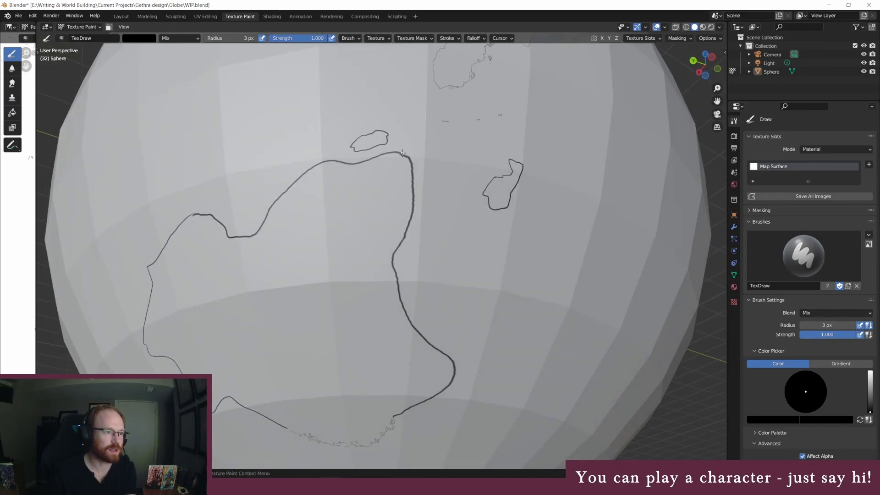
{"action": "scroll", "coordinate": [358, 383], "scroll_direction": "up", "scroll_amount": 3}
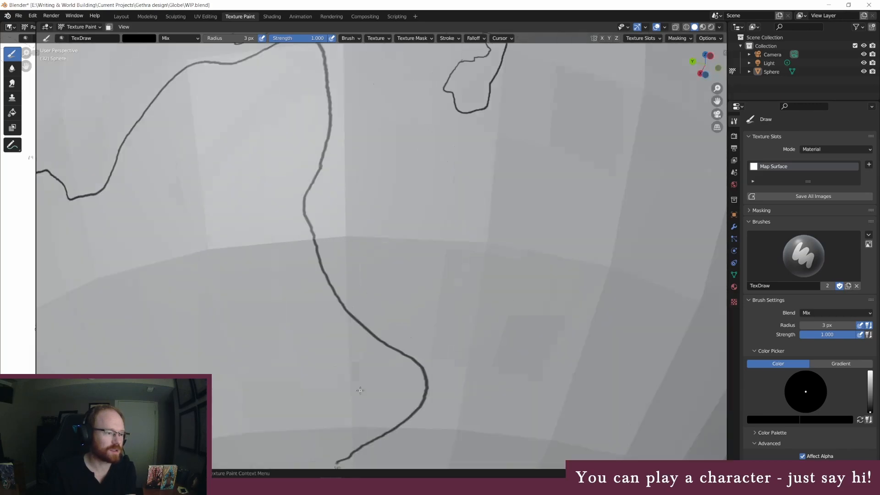
{"action": "scroll", "coordinate": [358, 383], "scroll_direction": "down", "scroll_amount": 3}
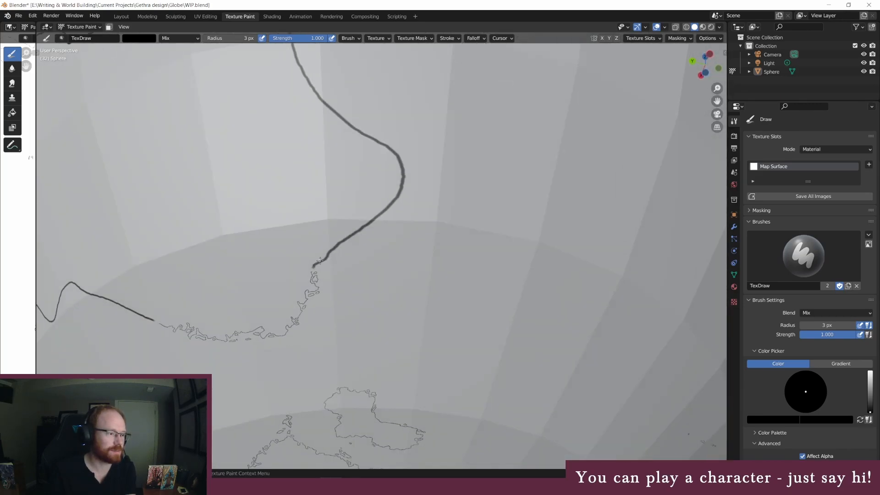
{"action": "scroll", "coordinate": [319, 259], "scroll_direction": "up", "scroll_amount": 3}
{"action": "scroll", "coordinate": [289, 188], "scroll_direction": "up", "scroll_amount": 2}
{"action": "middle_click_drag", "start_coordinate": [289, 188], "coordinate": [291, 190]}
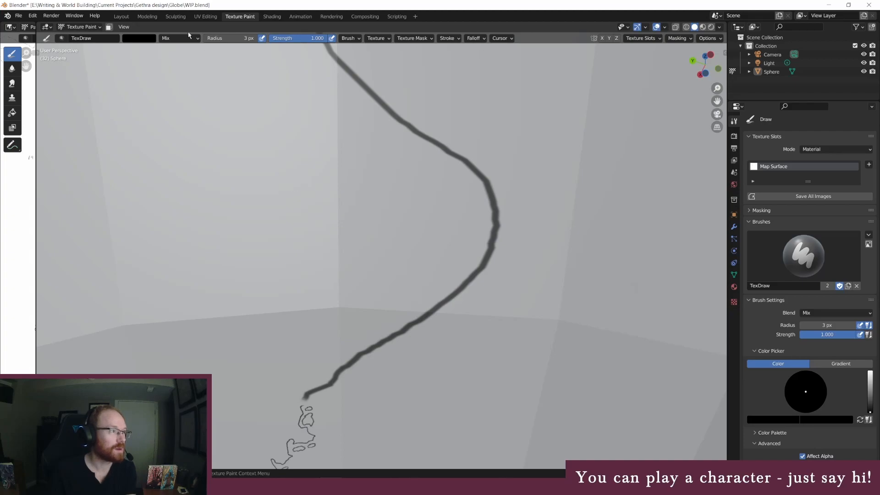
Erase two long stretches of the thick southeastern outline with a white 45 px brush, keeping short guide segments between them
{"action": "left_click", "coordinate": [139, 38]}
{"action": "left_click_drag", "start_coordinate": [204, 91], "coordinate": [204, 50]}
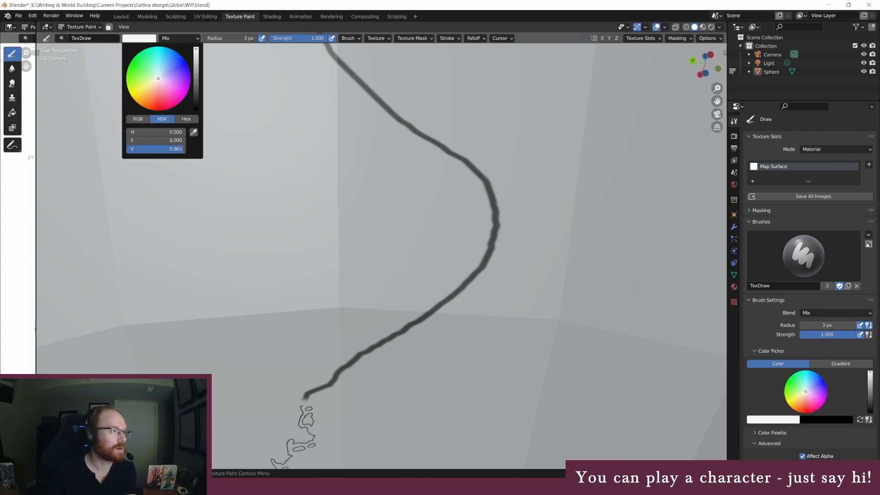
{"action": "left_click", "coordinate": [230, 38]}
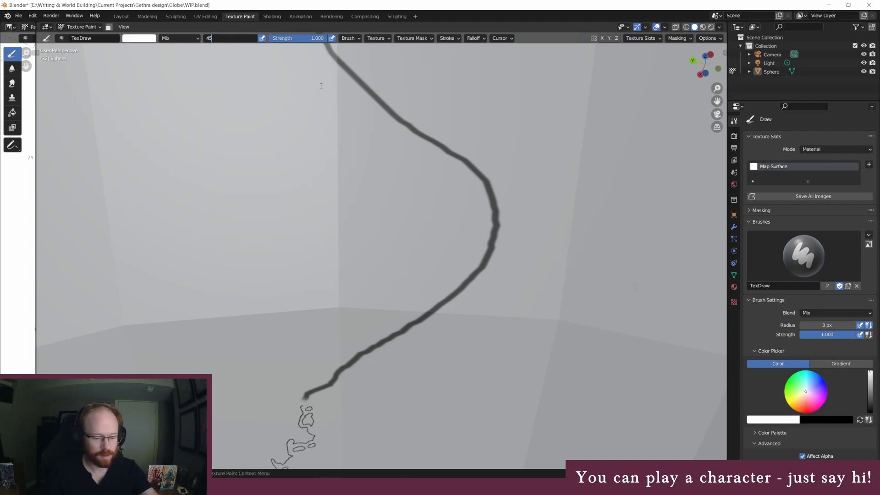
{"action": "type", "text": "45"}
{"action": "key", "text": "Return"}
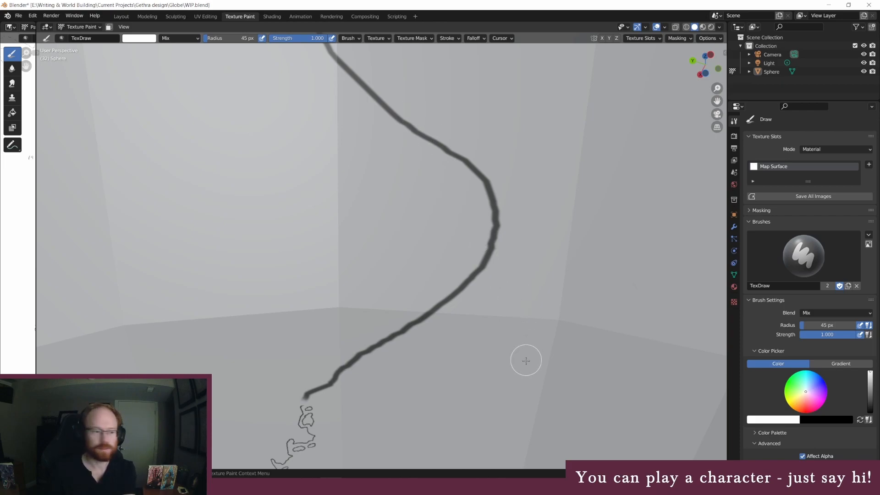
{"action": "mouse_move", "coordinate": [337, 374]}
{"action": "left_mouse_down"}
{"action": "mouse_move", "coordinate": [387, 343]}
{"action": "mouse_move", "coordinate": [350, 353]}
{"action": "mouse_move", "coordinate": [428, 304]}
{"action": "mouse_move", "coordinate": [434, 313]}
{"action": "mouse_move", "coordinate": [471, 264]}
{"action": "mouse_move", "coordinate": [475, 277]}
{"action": "left_mouse_up"}
{"action": "mouse_move", "coordinate": [474, 170]}
{"action": "left_mouse_down"}
{"action": "mouse_move", "coordinate": [446, 151]}
{"action": "mouse_move", "coordinate": [483, 175]}
{"action": "mouse_move", "coordinate": [344, 64]}
{"action": "left_mouse_up"}
Paint a jagged coastline with small islands across the lower erased gap of the southeastern coast using a black 3 px brush
{"action": "left_click", "coordinate": [214, 37]}
{"action": "type", "text": "3"}
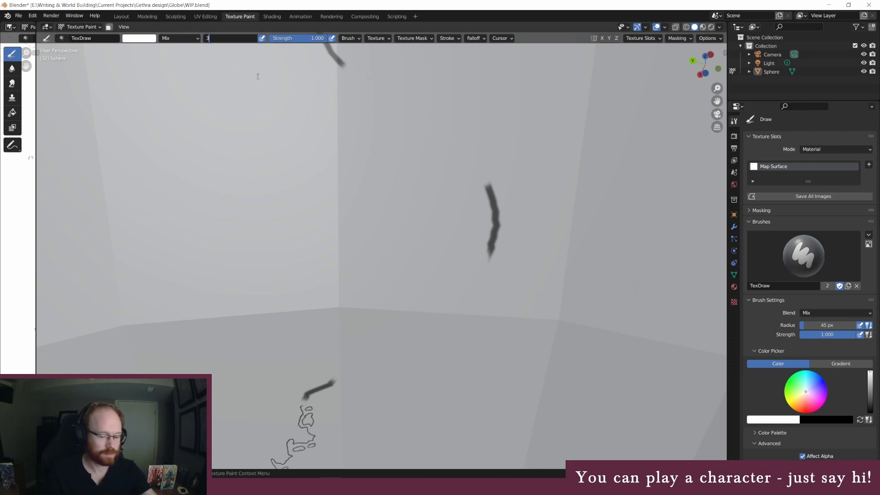
{"action": "key", "text": "Return"}
{"action": "left_click", "coordinate": [143, 38]}
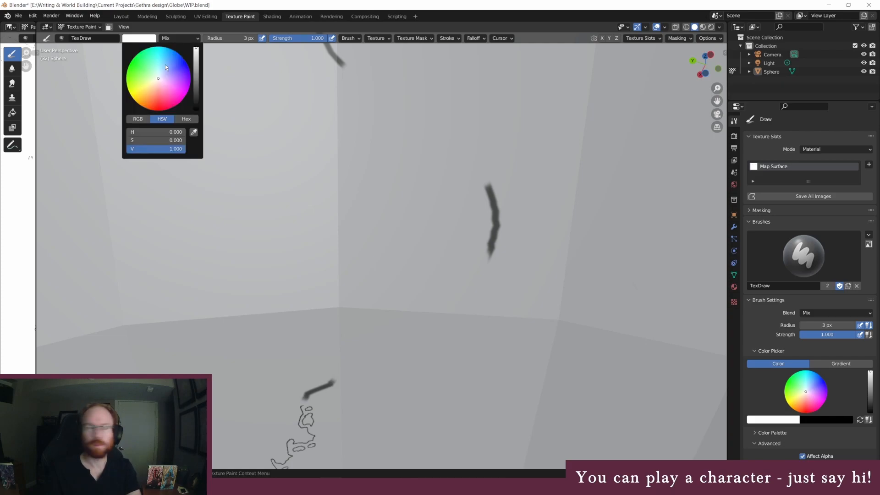
{"action": "left_click_drag", "start_coordinate": [196, 80], "coordinate": [196, 110]}
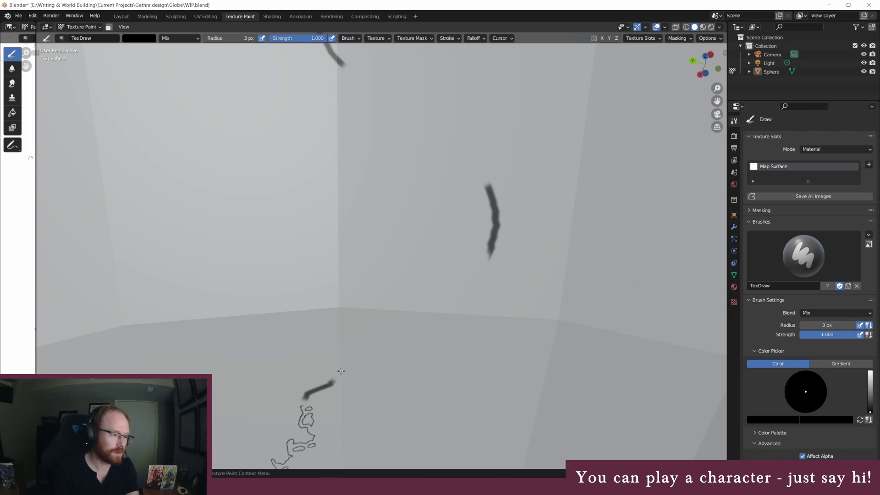
{"action": "middle_click_drag", "start_coordinate": [331, 324], "coordinate": [330, 322]}
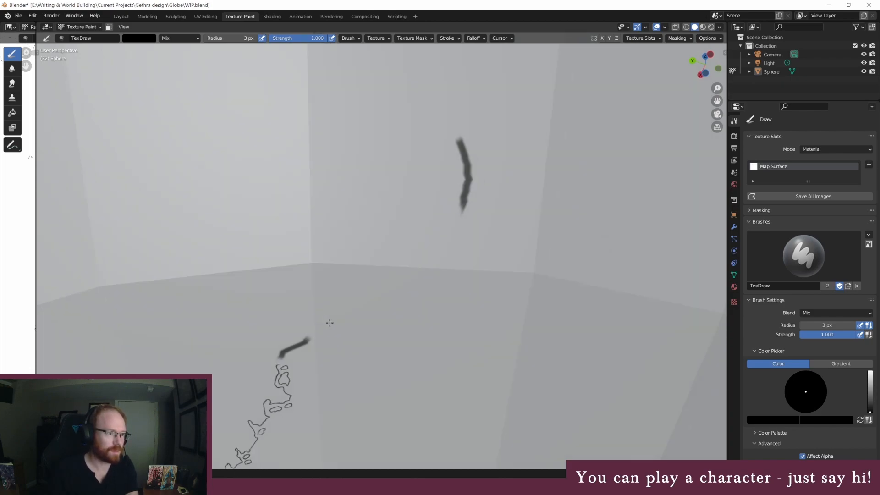
{"action": "middle_click_drag", "start_coordinate": [329, 319], "coordinate": [333, 321]}
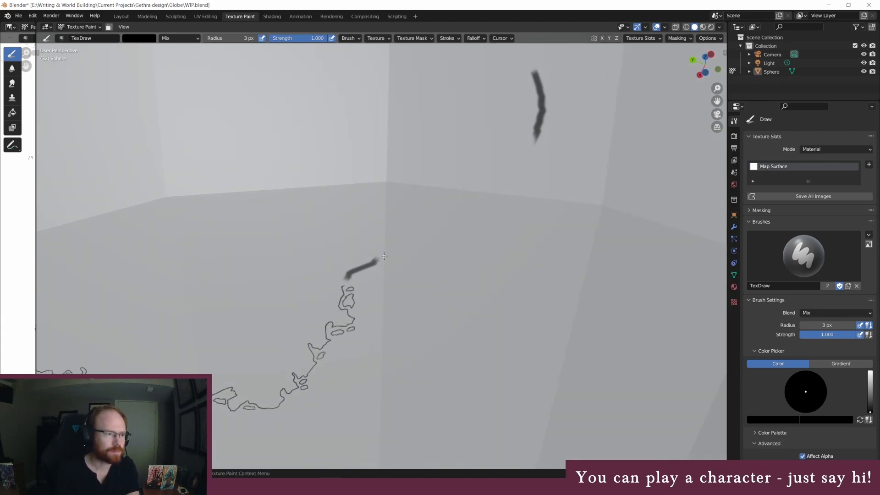
{"action": "mouse_move", "coordinate": [384, 255]}
{"action": "left_mouse_down"}
{"action": "mouse_move", "coordinate": [499, 190]}
{"action": "mouse_move", "coordinate": [531, 159]}
{"action": "left_mouse_up"}
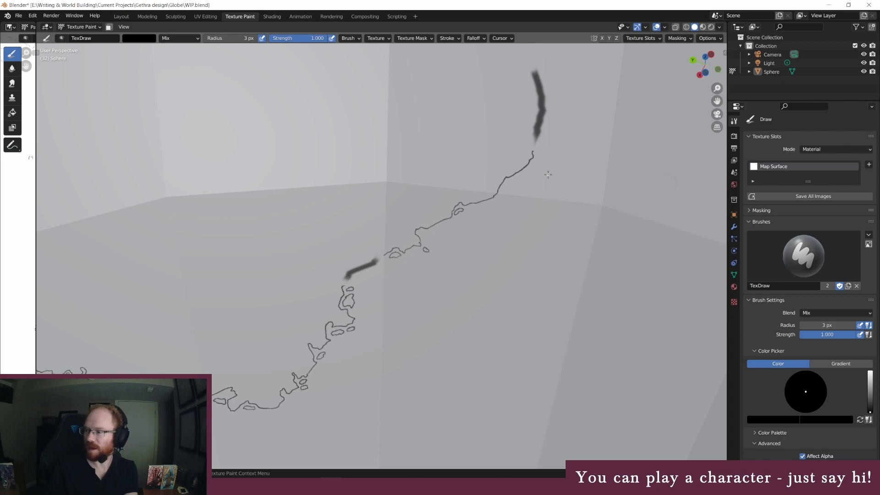
Erase the short thick segment between the southern and southeastern jagged coastlines with a white 45 px brush
{"action": "left_click", "coordinate": [143, 39]}
{"action": "left_click_drag", "start_coordinate": [197, 64], "coordinate": [198, 48]}
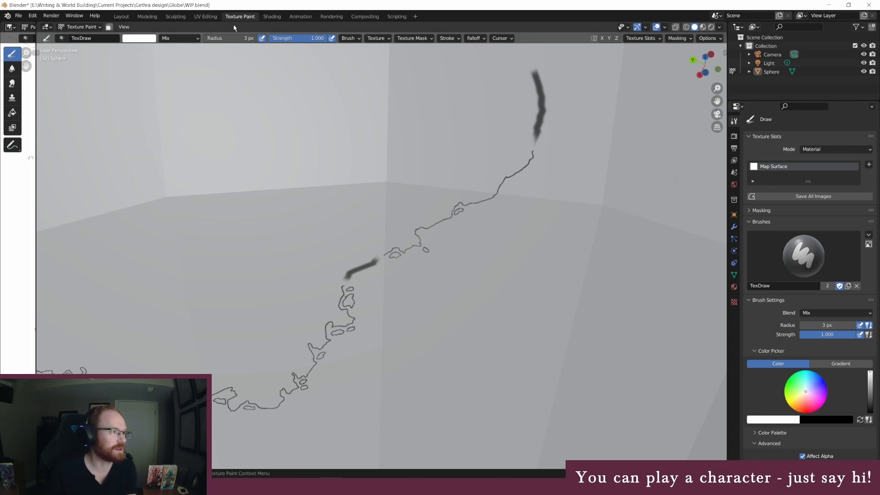
{"action": "left_click", "coordinate": [227, 38]}
{"action": "type", "text": "45"}
{"action": "key", "text": "Return"}
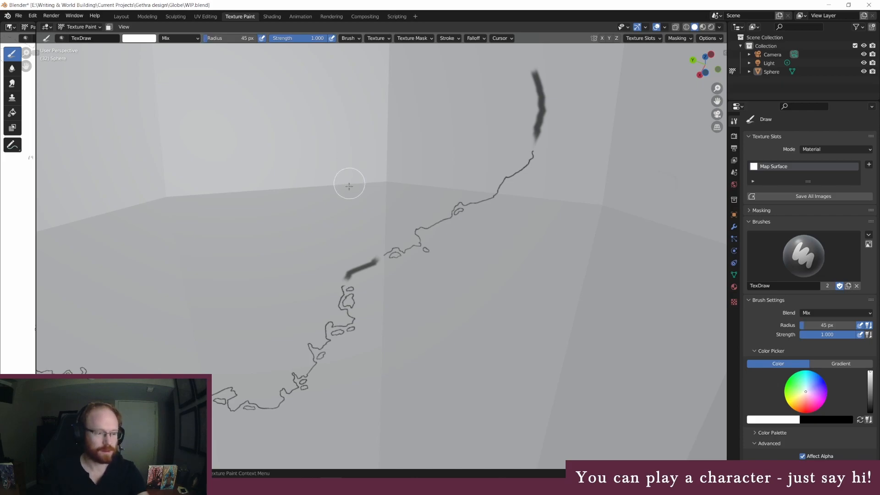
{"action": "left_click_drag", "start_coordinate": [371, 260], "coordinate": [349, 274]}
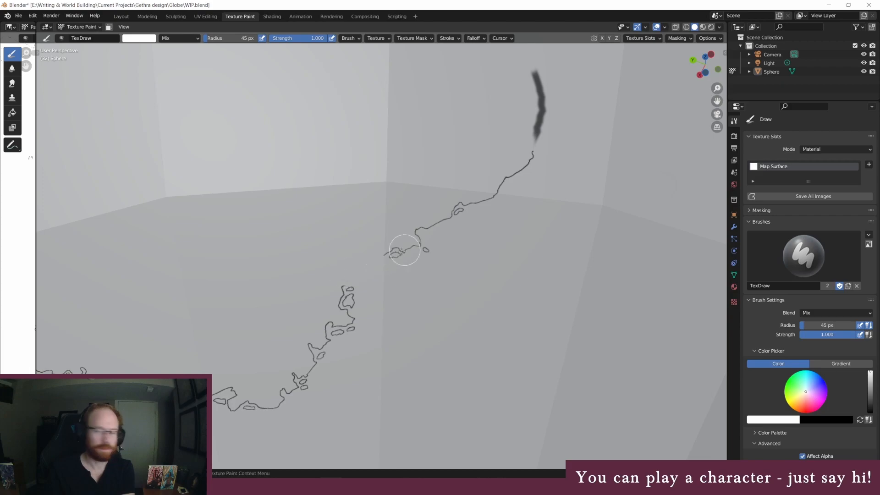
Join the southern and southeastern coastlines across the gap with a black 3 px brush, adding a small offshore island
{"action": "middle_click_drag", "start_coordinate": [500, 195], "coordinate": [500, 194]}
{"action": "left_click", "coordinate": [229, 38]}
{"action": "key", "text": "BackSpace"}
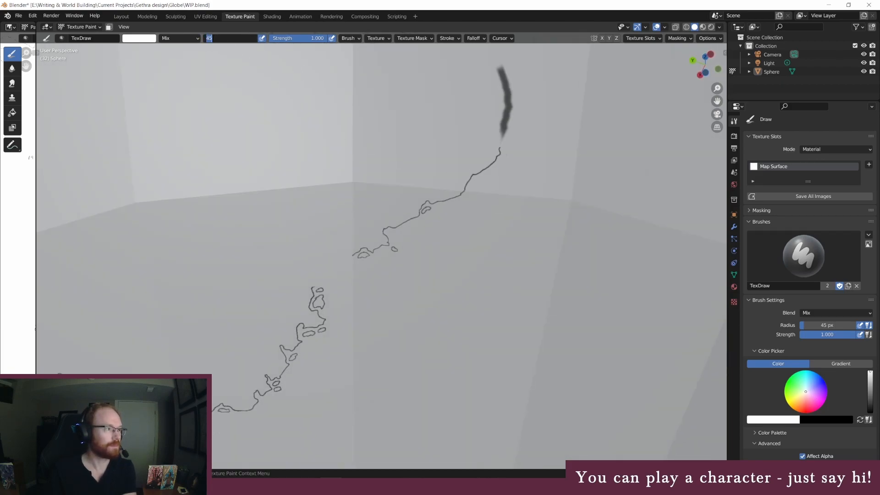
{"action": "type", "text": "3"}
{"action": "key", "text": "Return"}
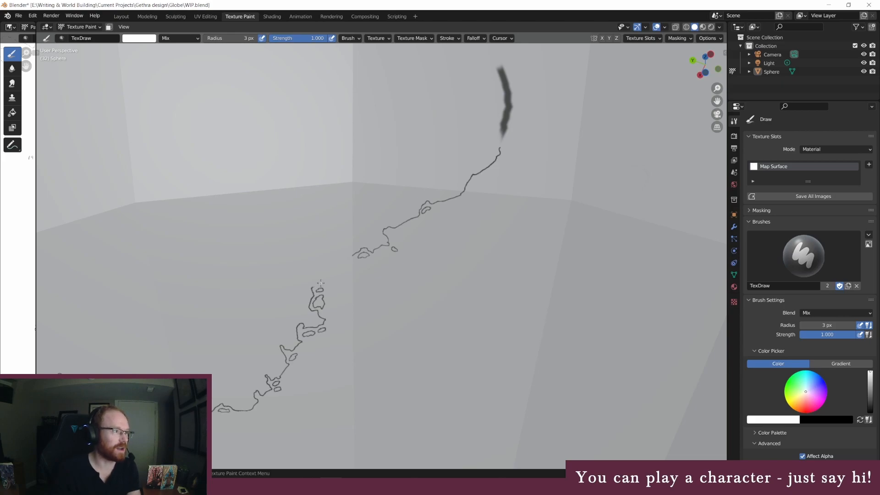
{"action": "left_click", "coordinate": [137, 40]}
{"action": "left_click_drag", "start_coordinate": [196, 92], "coordinate": [196, 113]}
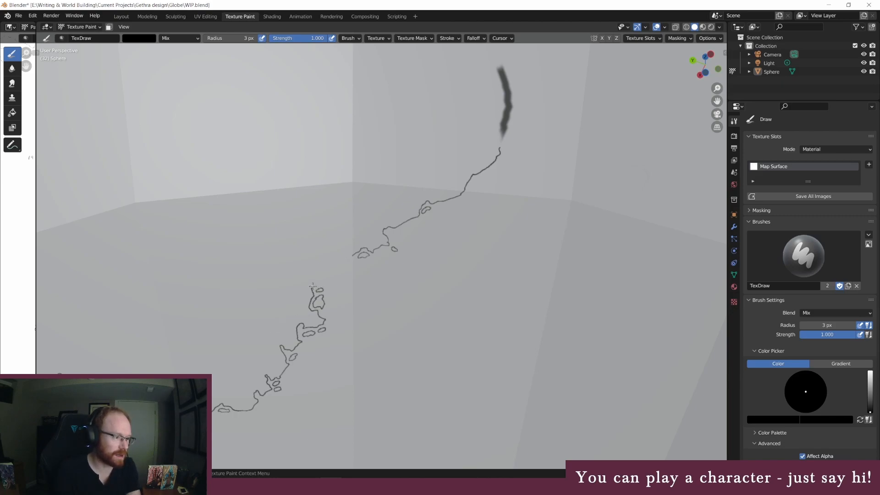
{"action": "left_click_drag", "start_coordinate": [330, 281], "coordinate": [346, 265]}
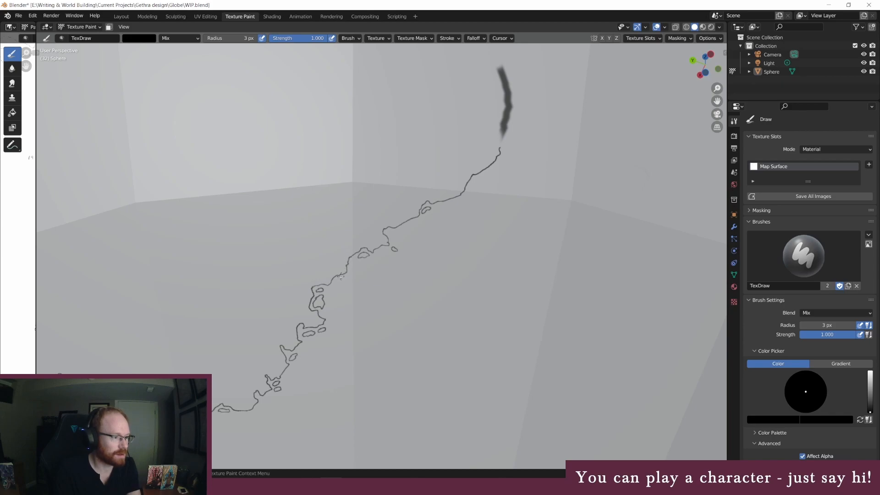
{"action": "left_click_drag", "start_coordinate": [339, 282], "coordinate": [344, 278]}
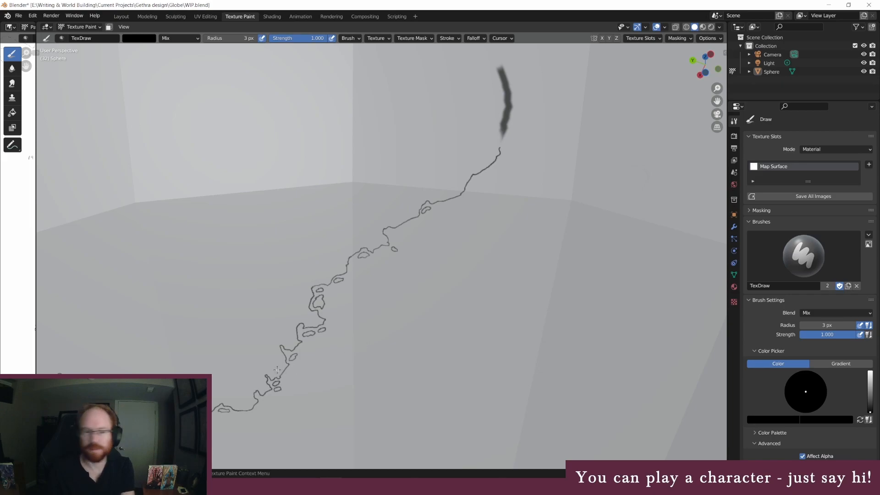
Paint an irregular black coastline with a small island across the erased gap above the eastern bulge's thick segment
{"action": "mouse_move", "coordinate": [446, 155]}
{"action": "middle_mouse_down"}
{"action": "mouse_move", "coordinate": [434, 171]}
{"action": "mouse_move", "coordinate": [442, 161]}
{"action": "middle_mouse_up"}
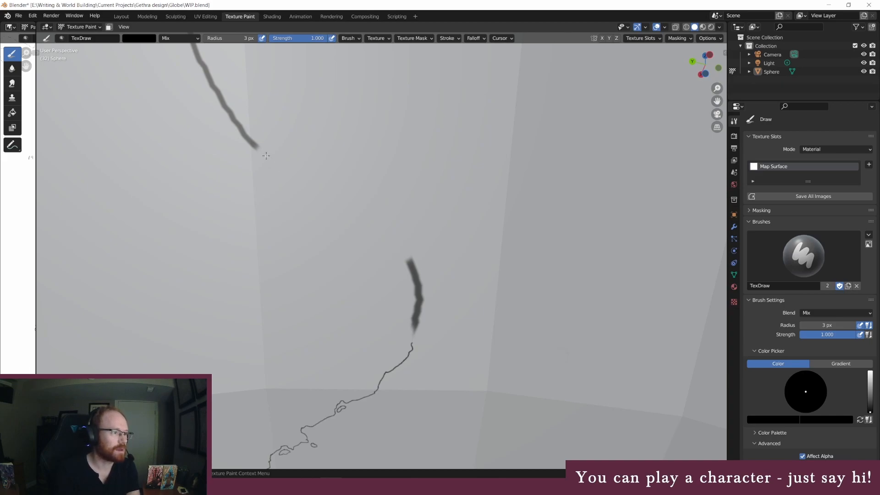
{"action": "mouse_move", "coordinate": [267, 155]}
{"action": "left_mouse_down"}
{"action": "mouse_move", "coordinate": [309, 179]}
{"action": "mouse_move", "coordinate": [317, 198]}
{"action": "mouse_move", "coordinate": [342, 202]}
{"action": "mouse_move", "coordinate": [399, 243]}
{"action": "left_mouse_up"}
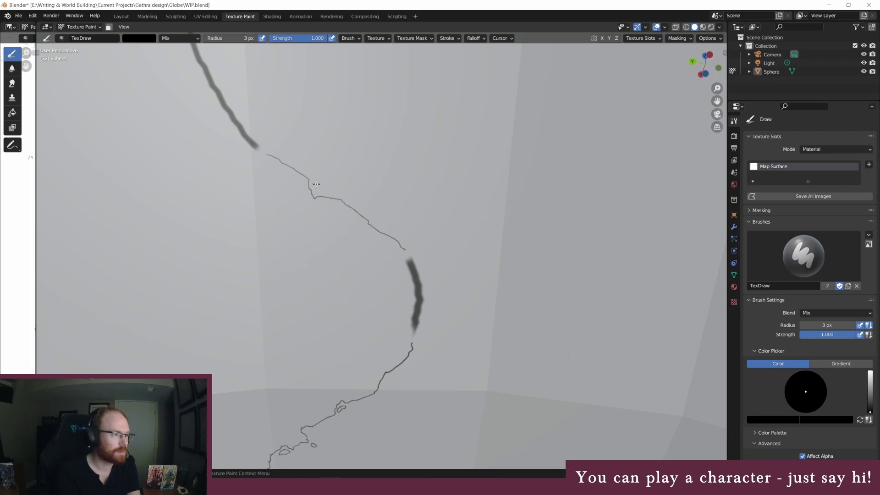
{"action": "left_click_drag", "start_coordinate": [313, 186], "coordinate": [312, 184]}
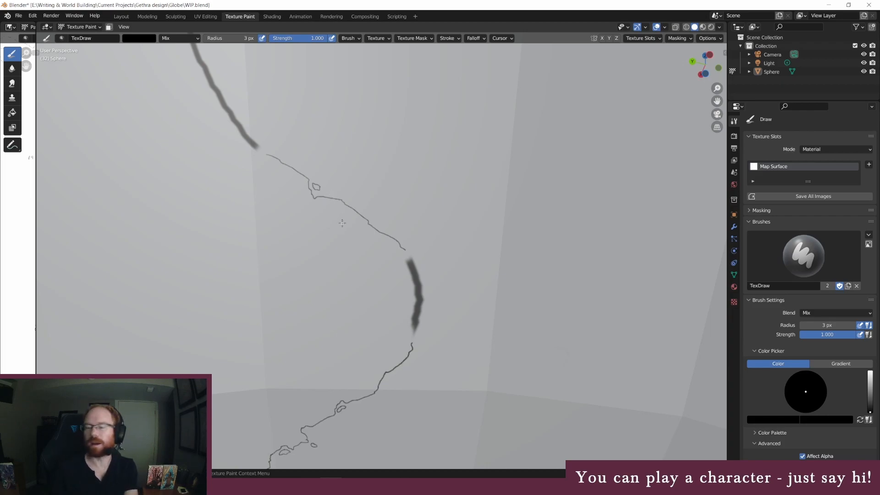
Erase the remaining thick outline segment on the eastern bulge with a white 45 px brush
{"action": "left_click", "coordinate": [218, 39]}
{"action": "type", "text": "45"}
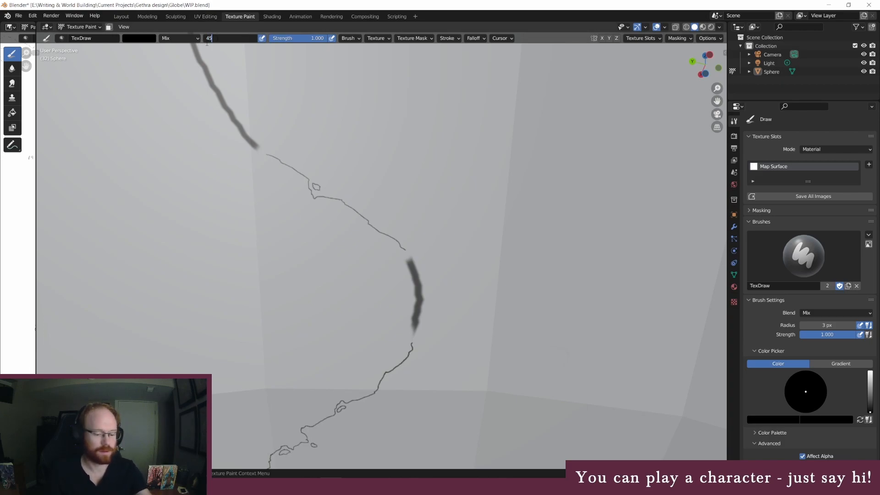
{"action": "key", "text": "Return"}
{"action": "left_click", "coordinate": [138, 38]}
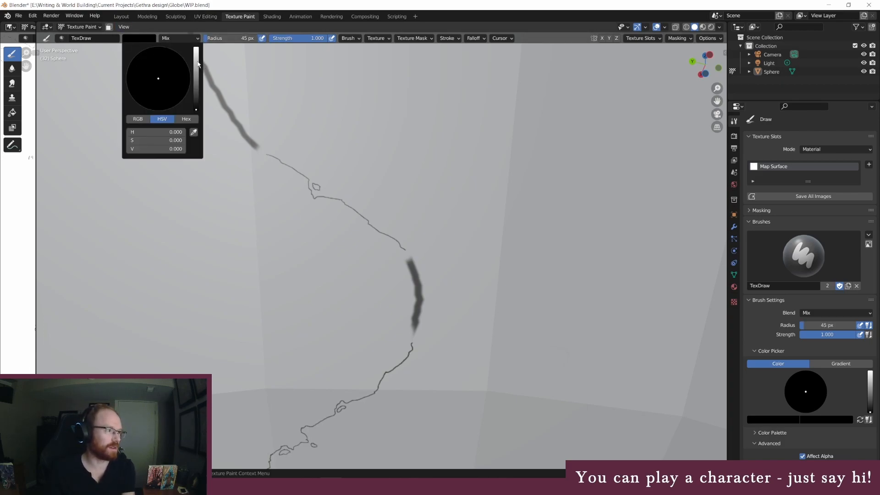
{"action": "left_click_drag", "start_coordinate": [198, 64], "coordinate": [197, 47]}
{"action": "left_click", "coordinate": [414, 261]}
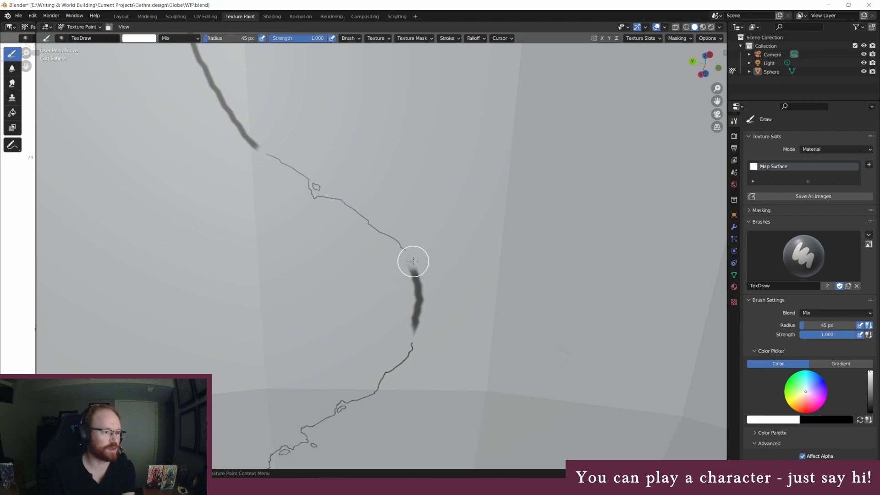
{"action": "left_click_drag", "start_coordinate": [412, 257], "coordinate": [417, 336]}
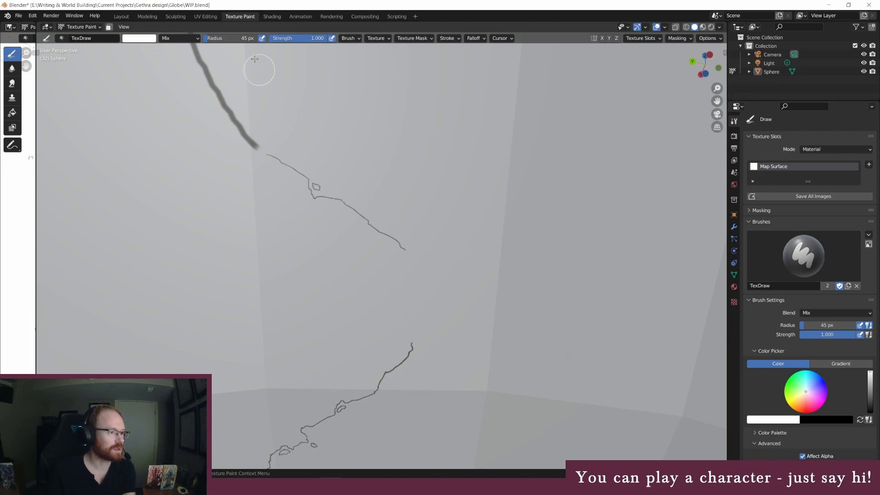
Connect the coastline around the eastern bulge with a black 3 px brush, adding a narrow inlet and small islands
{"action": "left_click", "coordinate": [145, 39]}
{"action": "left_click_drag", "start_coordinate": [196, 48], "coordinate": [197, 110]}
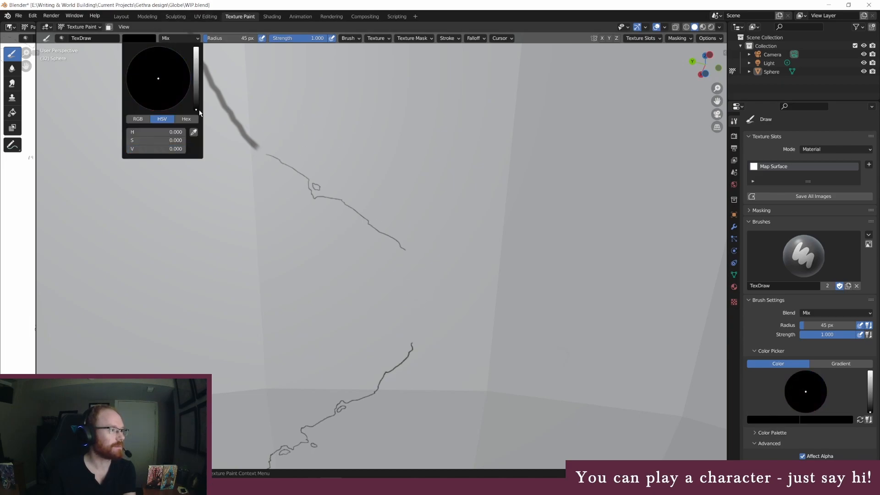
{"action": "left_click", "coordinate": [226, 38]}
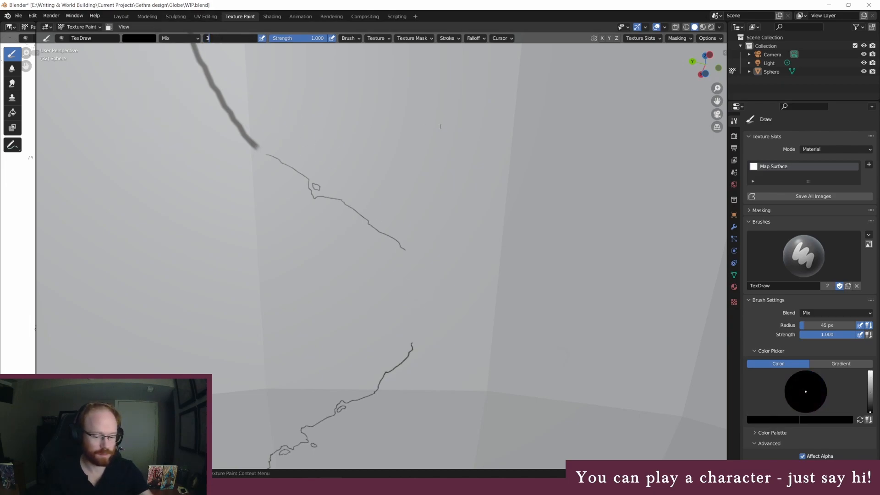
{"action": "type", "text": "3"}
{"action": "key", "text": "Return"}
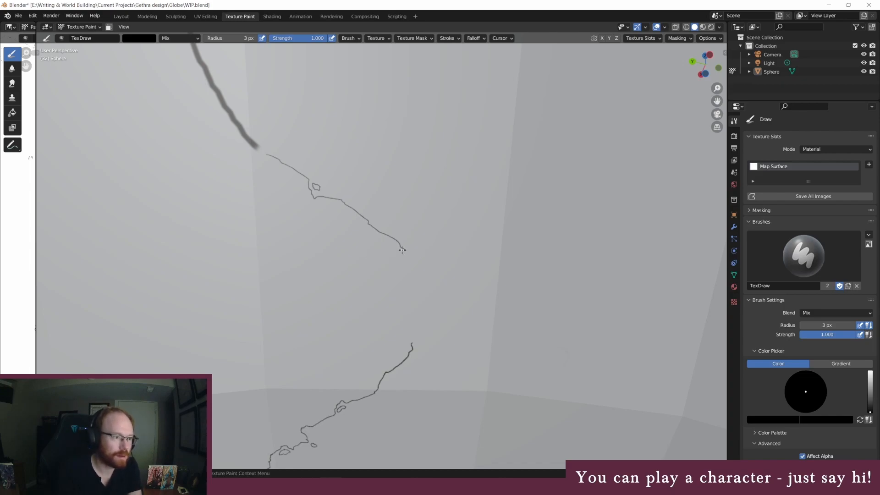
{"action": "mouse_move", "coordinate": [407, 252]}
{"action": "left_mouse_down"}
{"action": "mouse_move", "coordinate": [429, 295]}
{"action": "mouse_move", "coordinate": [427, 310]}
{"action": "mouse_move", "coordinate": [406, 316]}
{"action": "mouse_move", "coordinate": [421, 325]}
{"action": "mouse_move", "coordinate": [415, 335]}
{"action": "left_mouse_up"}
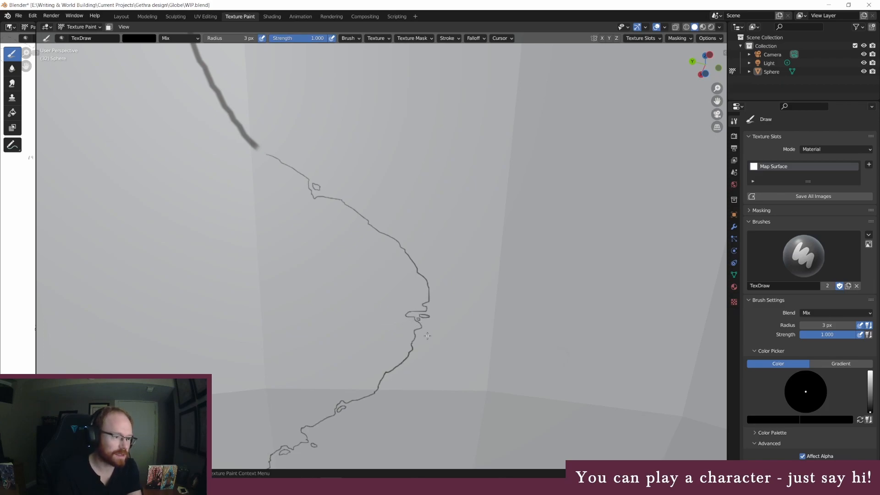
Examine the whole continent outline on the globe and on the flat Map Surface image in a widened image editor
{"action": "scroll", "coordinate": [409, 297], "scroll_direction": "down", "scroll_amount": 3}
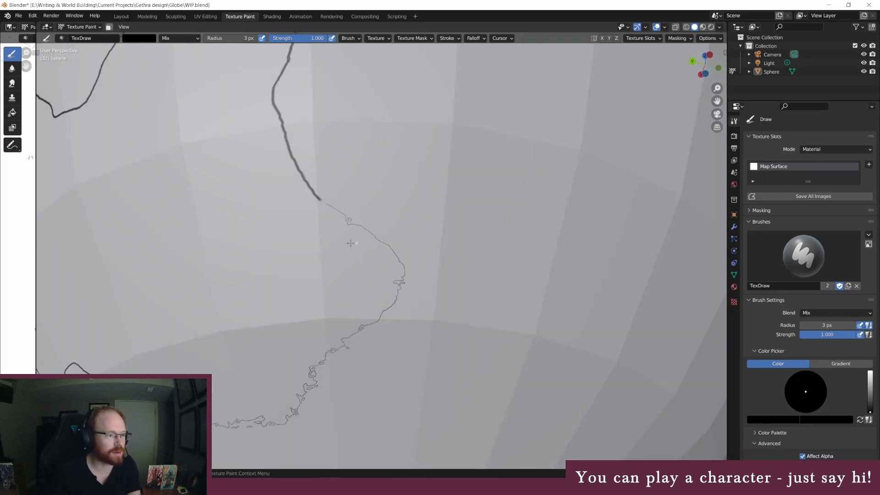
{"action": "scroll", "coordinate": [356, 243], "scroll_direction": "down", "scroll_amount": 5}
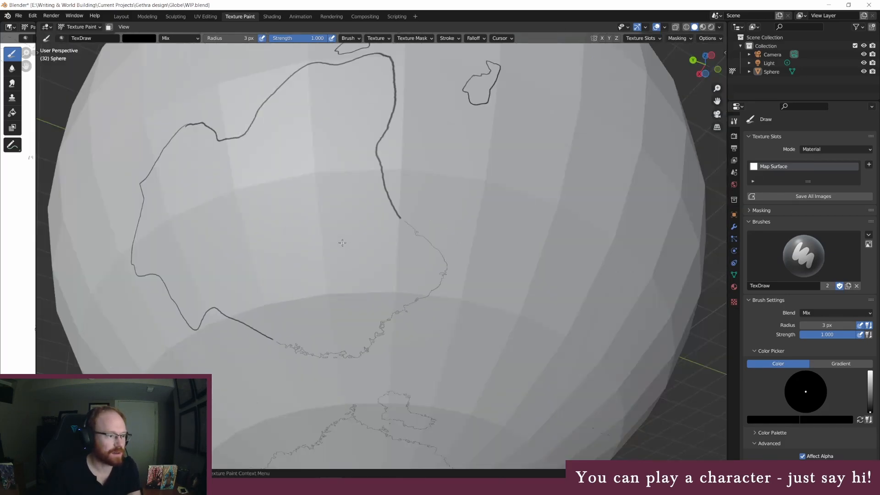
{"action": "middle_click_drag", "start_coordinate": [331, 201], "coordinate": [252, 245]}
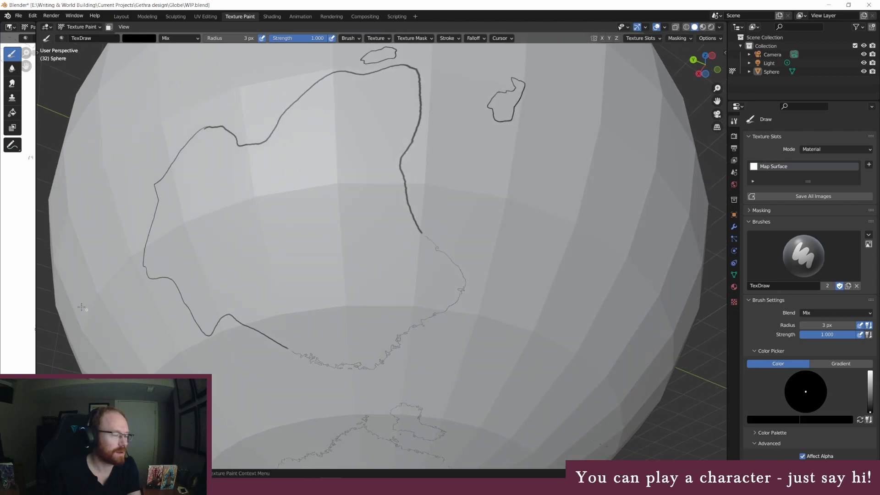
{"action": "left_click_drag", "start_coordinate": [36, 295], "coordinate": [691, 279]}
{"action": "scroll", "coordinate": [564, 367], "scroll_direction": "up", "scroll_amount": 1}
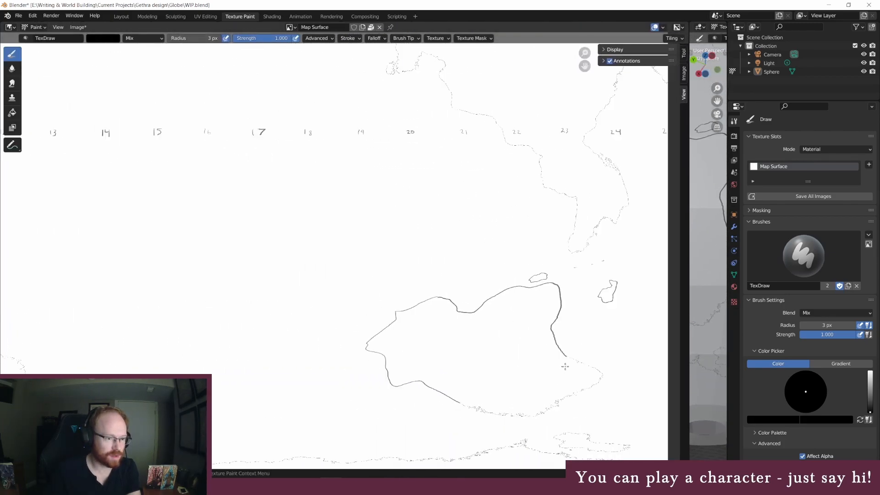
{"action": "scroll", "coordinate": [609, 362], "scroll_direction": "up", "scroll_amount": 1}
{"action": "scroll", "coordinate": [604, 350], "scroll_direction": "up", "scroll_amount": 2}
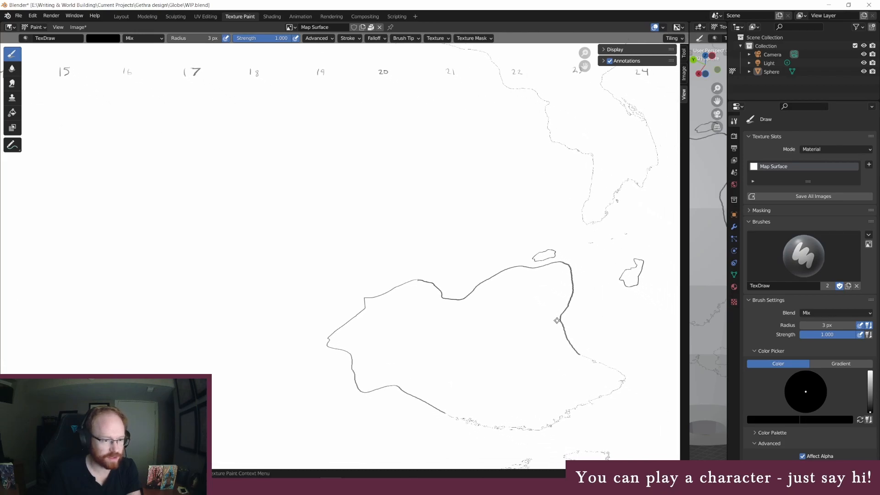
{"action": "middle_click_drag", "start_coordinate": [524, 332], "coordinate": [417, 262]}
{"action": "scroll", "coordinate": [477, 333], "scroll_direction": "up", "scroll_amount": 1}
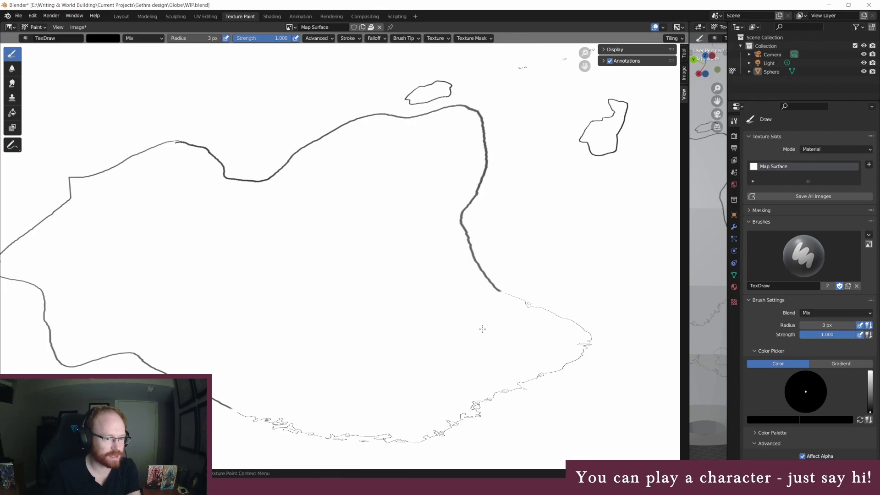
{"action": "scroll", "coordinate": [353, 295], "scroll_direction": "down", "scroll_amount": 2}
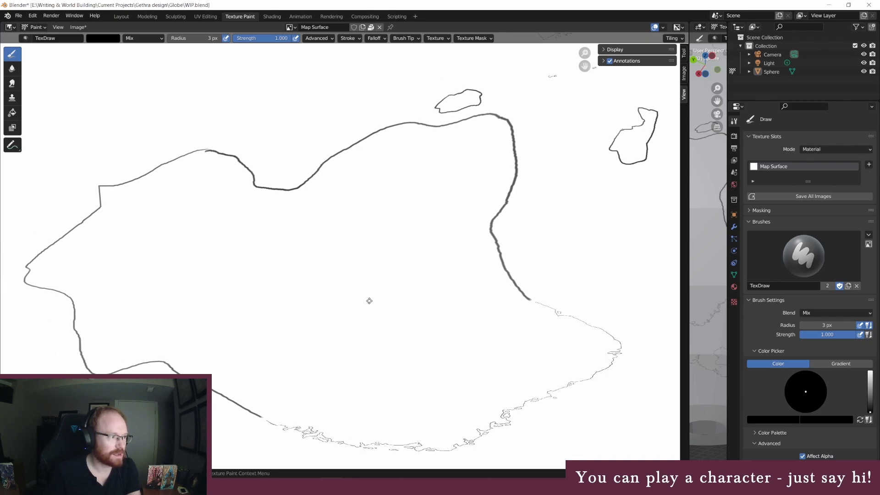
Widen the 3D viewport back over the image editor and frame the thick outline on the continent's eastern side
{"action": "scroll", "coordinate": [495, 334], "scroll_direction": "down", "scroll_amount": 2}
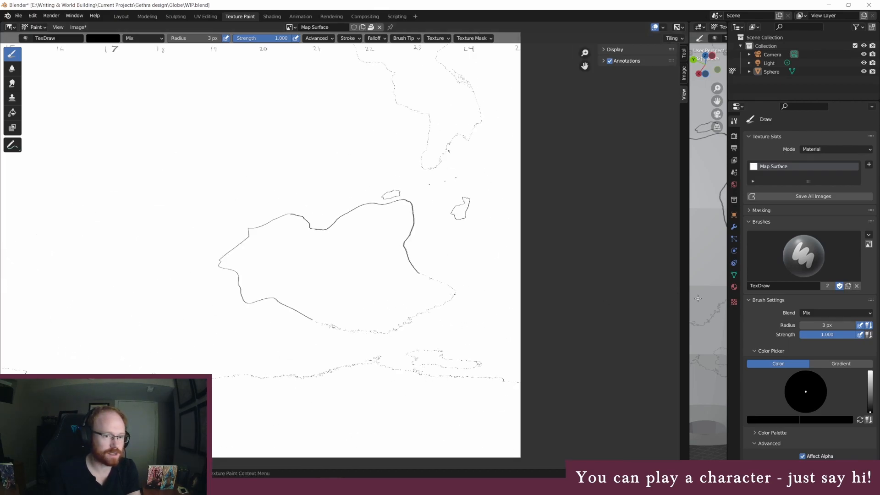
{"action": "mouse_move", "coordinate": [690, 300]}
{"action": "left_mouse_down"}
{"action": "mouse_move", "coordinate": [182, 257]}
{"action": "mouse_move", "coordinate": [26, 259]}
{"action": "left_mouse_up"}
{"action": "middle_click_drag", "start_coordinate": [420, 228], "coordinate": [405, 234]}
{"action": "scroll", "coordinate": [311, 263], "scroll_direction": "up", "scroll_amount": 1}
{"action": "middle_click_drag", "start_coordinate": [313, 272], "coordinate": [341, 261]}
{"action": "scroll", "coordinate": [470, 300], "scroll_direction": "up", "scroll_amount": 2}
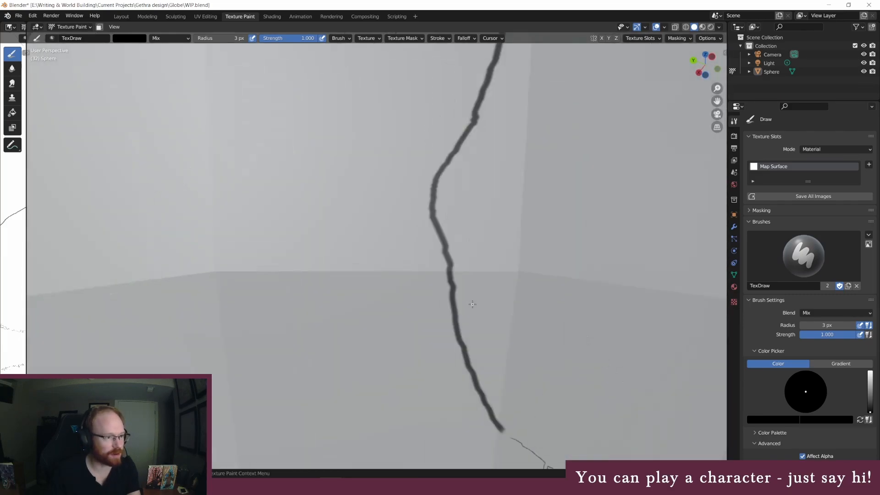
{"action": "middle_click_drag", "start_coordinate": [551, 280], "coordinate": [534, 279]}
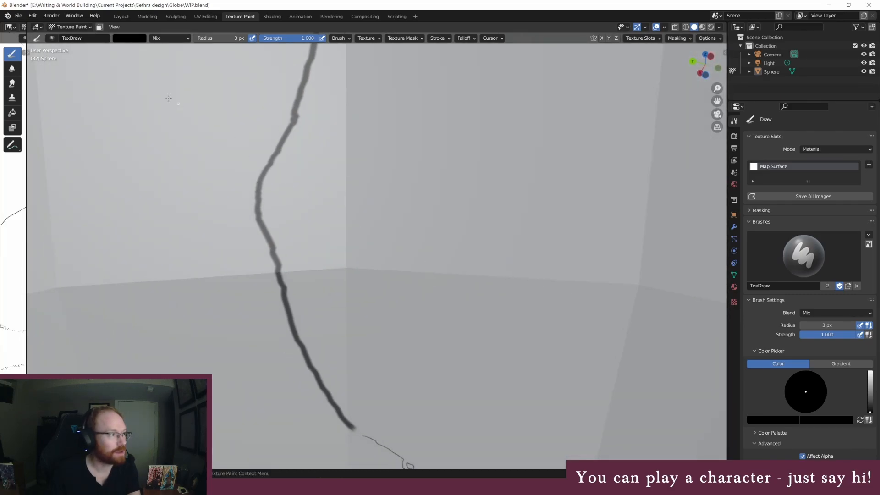
Erase two stretches of the thick eastern outline with a white 45 px brush, leaving short guide segments between them
{"action": "left_click", "coordinate": [137, 40]}
{"action": "left_click_drag", "start_coordinate": [186, 62], "coordinate": [186, 48]}
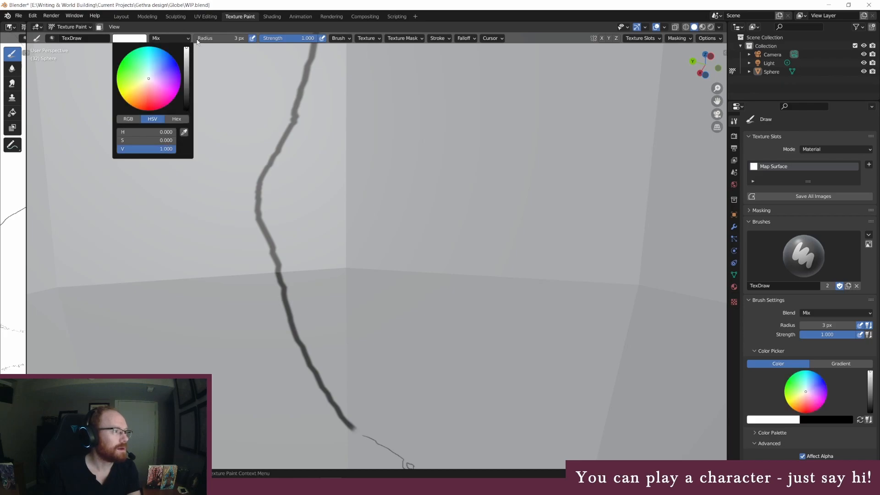
{"action": "left_click", "coordinate": [227, 38]}
{"action": "type", "text": "4"}
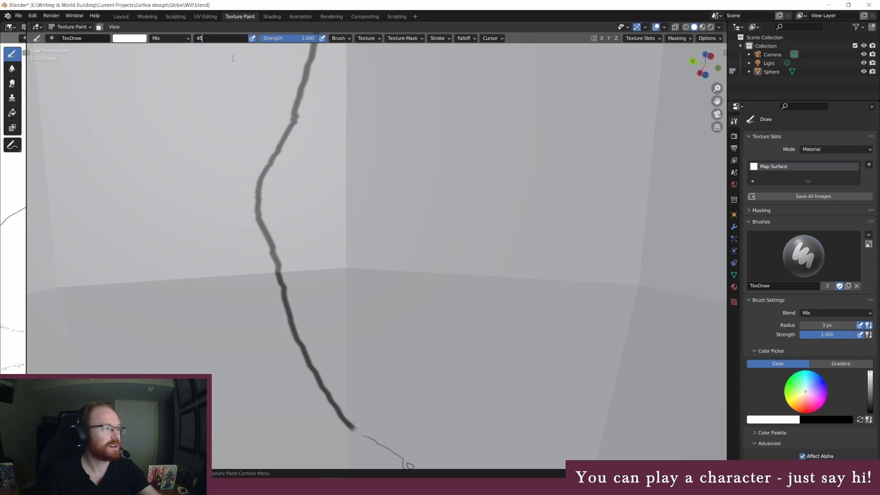
{"action": "type", "text": "5"}
{"action": "key", "text": "Return"}
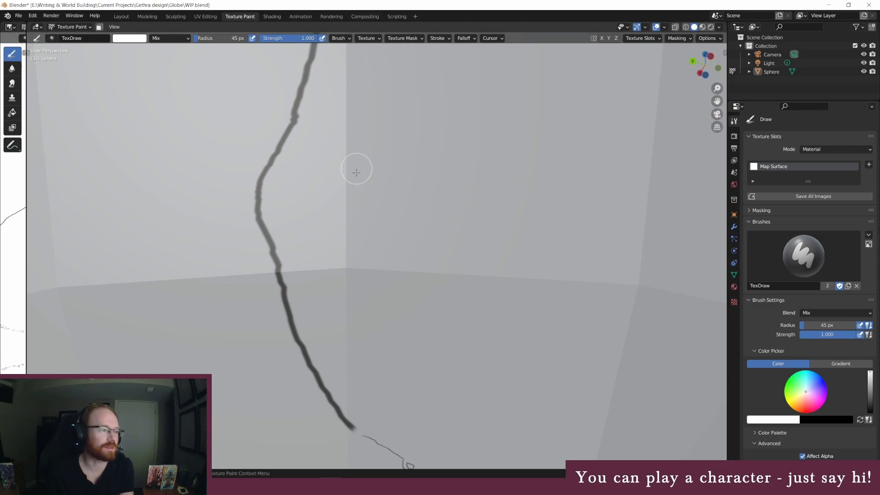
{"action": "left_click_drag", "start_coordinate": [329, 393], "coordinate": [284, 324]}
{"action": "left_click_drag", "start_coordinate": [309, 372], "coordinate": [264, 232]}
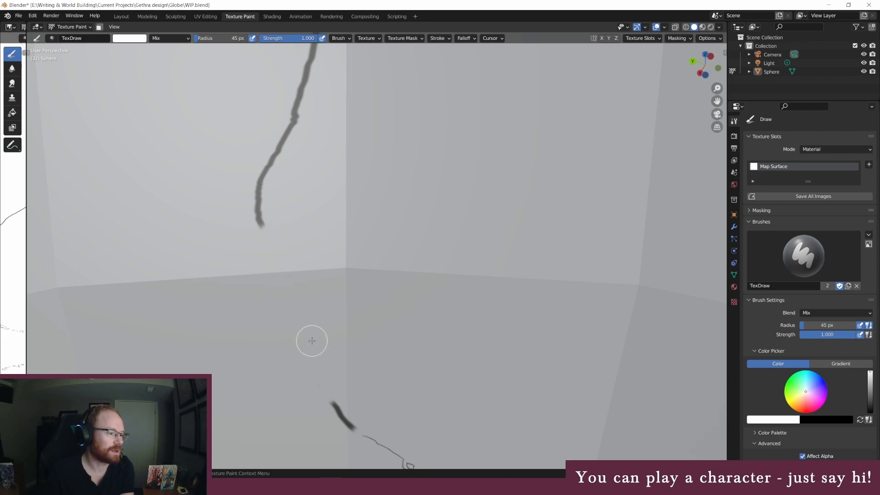
{"action": "mouse_move", "coordinate": [334, 287]}
{"action": "middle_mouse_down"}
{"action": "mouse_move", "coordinate": [341, 275]}
{"action": "mouse_move", "coordinate": [340, 287]}
{"action": "middle_mouse_up"}
{"action": "mouse_move", "coordinate": [409, 332]}
{"action": "middle_mouse_down"}
{"action": "mouse_move", "coordinate": [410, 316]}
{"action": "mouse_move", "coordinate": [414, 324]}
{"action": "middle_mouse_up"}
{"action": "left_click_drag", "start_coordinate": [393, 236], "coordinate": [447, 97]}
{"action": "mouse_move", "coordinate": [500, 296]}
{"action": "middle_mouse_down"}
{"action": "mouse_move", "coordinate": [494, 285]}
{"action": "mouse_move", "coordinate": [500, 285]}
{"action": "middle_mouse_up"}
Paint a thin irregular coastline between the two short guide segments with a black 3 px brush
{"action": "left_click", "coordinate": [231, 38]}
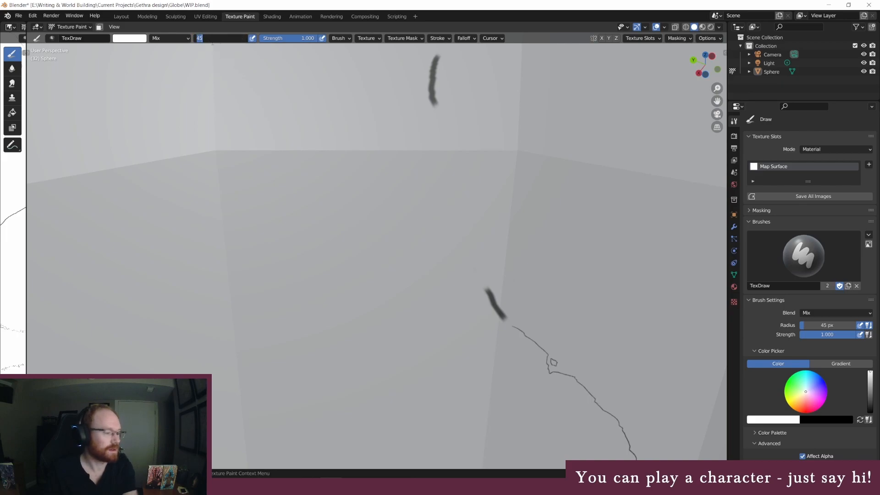
{"action": "type", "text": "3"}
{"action": "key", "text": "Return"}
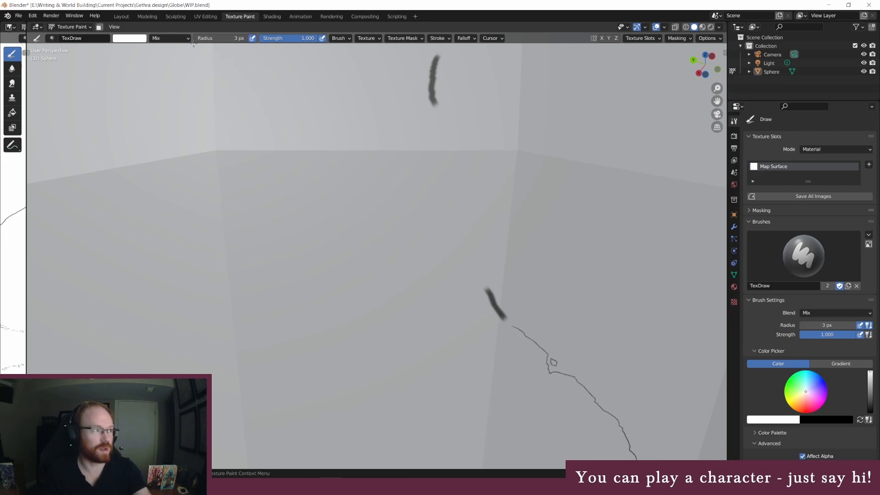
{"action": "left_click", "coordinate": [129, 38]}
{"action": "left_click_drag", "start_coordinate": [186, 63], "coordinate": [186, 109]}
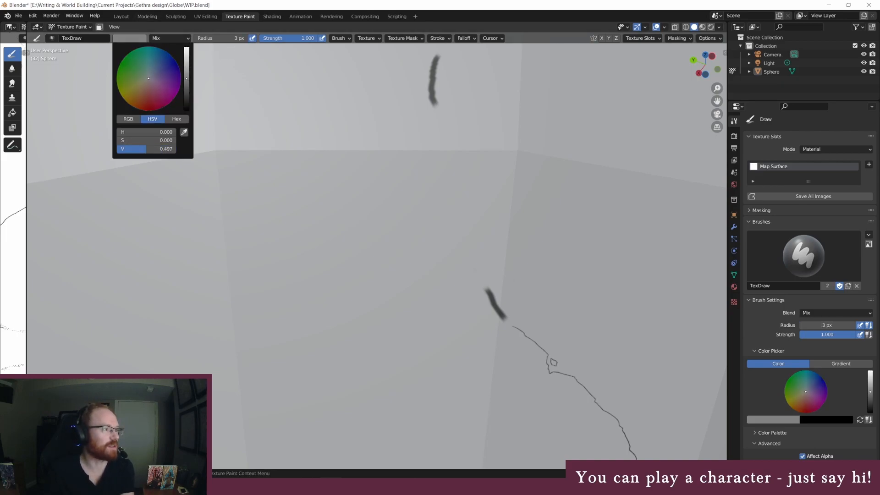
{"action": "middle_click_drag", "start_coordinate": [572, 175], "coordinate": [570, 181]}
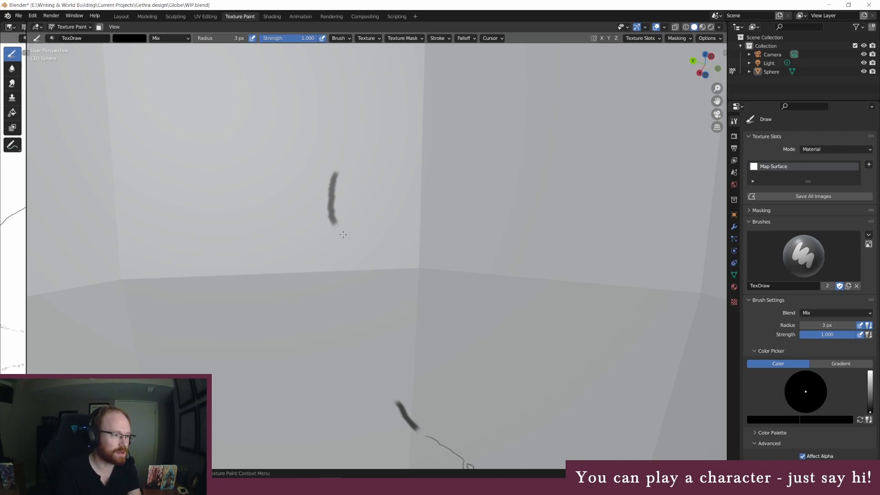
{"action": "left_click_drag", "start_coordinate": [344, 239], "coordinate": [350, 253]}
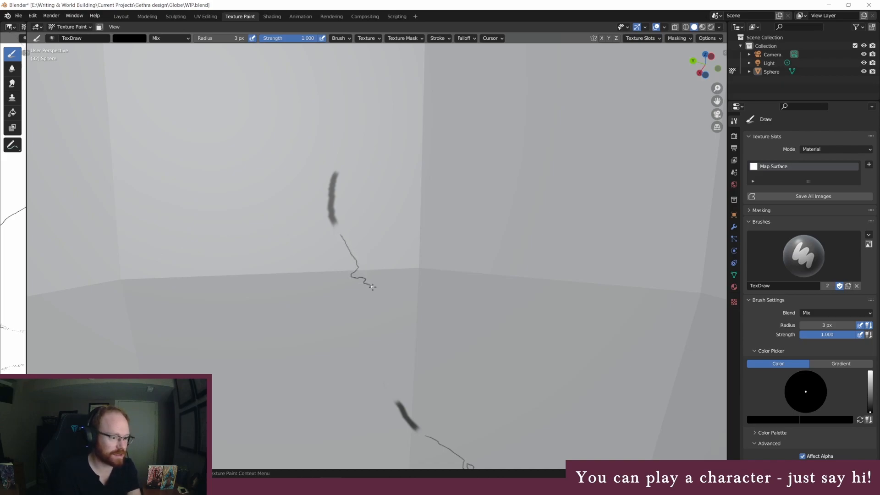
{"action": "left_click_drag", "start_coordinate": [382, 310], "coordinate": [383, 335]}
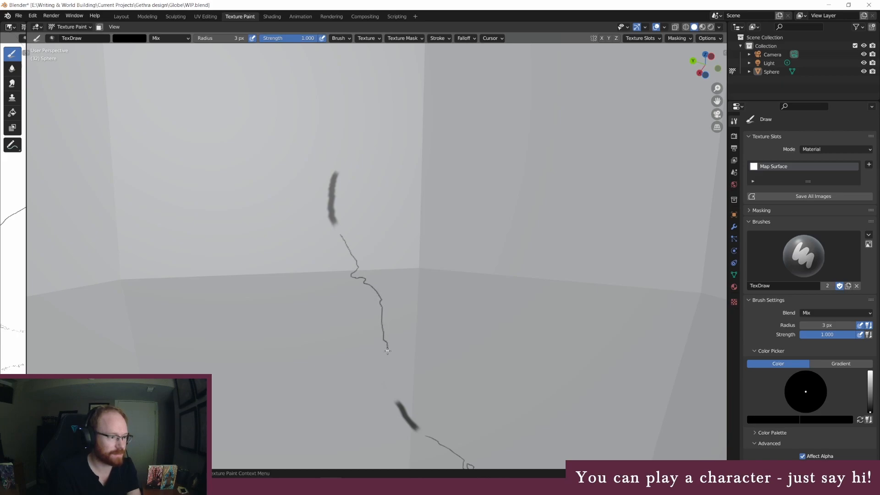
{"action": "mouse_move", "coordinate": [433, 363]}
{"action": "middle_mouse_down"}
{"action": "mouse_move", "coordinate": [440, 352]}
{"action": "mouse_move", "coordinate": [324, 212]}
{"action": "middle_mouse_up"}
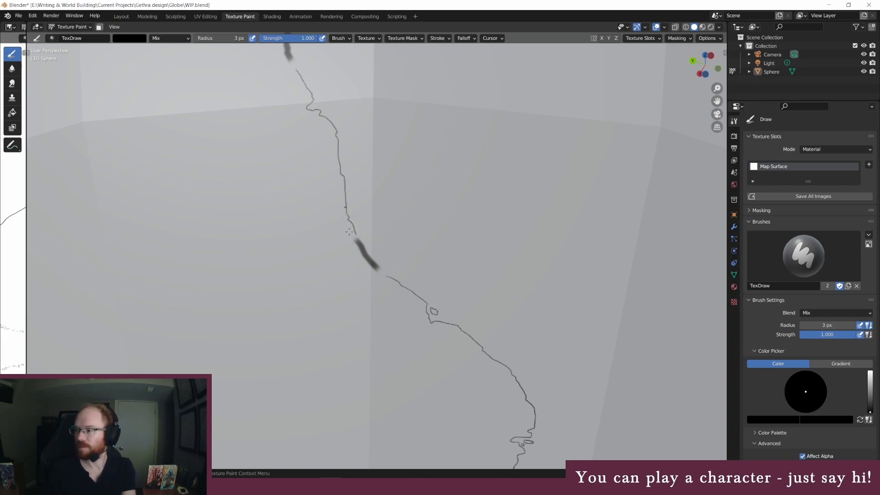
Erase the lower short guide segment between the two thin coastlines with a white 45 px brush
{"action": "mouse_move", "coordinate": [350, 231]}
{"action": "middle_mouse_down"}
{"action": "mouse_move", "coordinate": [360, 161]}
{"action": "mouse_move", "coordinate": [441, 151]}
{"action": "mouse_move", "coordinate": [384, 224]}
{"action": "middle_mouse_up"}
{"action": "middle_click_drag", "start_coordinate": [366, 368], "coordinate": [342, 311]}
{"action": "scroll", "coordinate": [358, 324], "scroll_direction": "up", "scroll_amount": 1}
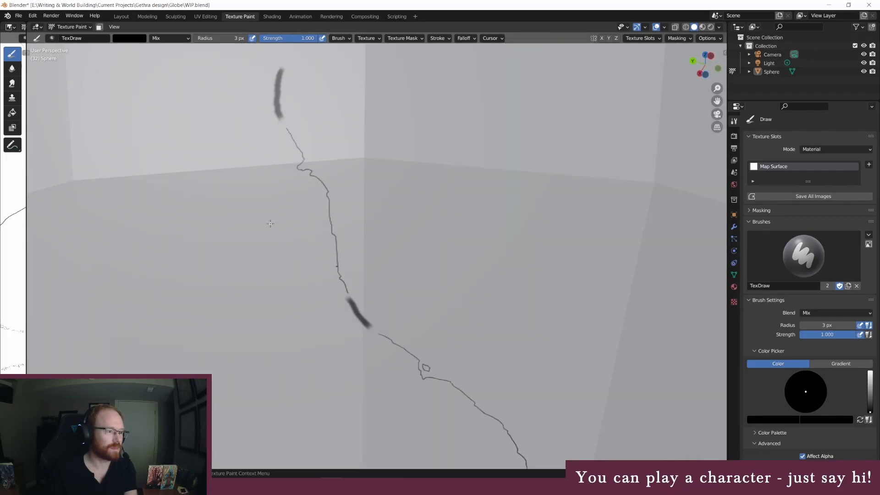
{"action": "left_click", "coordinate": [133, 40]}
{"action": "left_click_drag", "start_coordinate": [185, 58], "coordinate": [186, 48]}
{"action": "left_click", "coordinate": [218, 38]}
{"action": "type", "text": "45"}
{"action": "key", "text": "Return"}
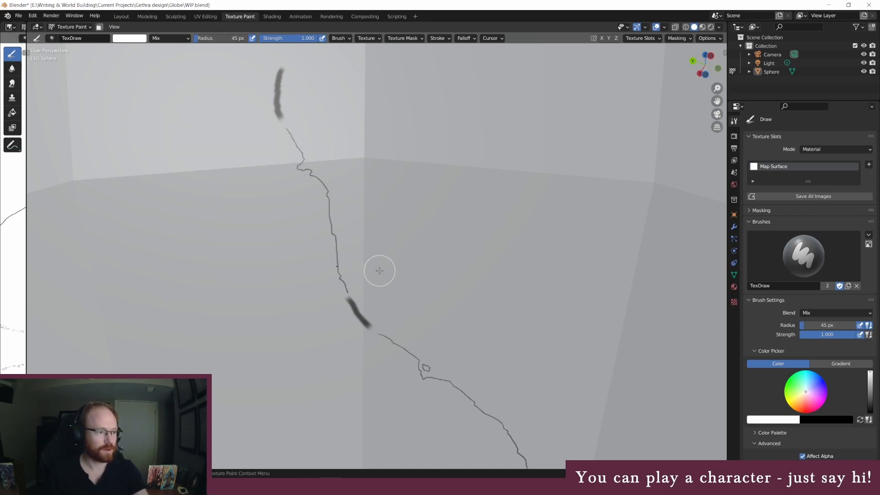
{"action": "mouse_move", "coordinate": [367, 302]}
{"action": "left_mouse_down"}
{"action": "mouse_move", "coordinate": [345, 305]}
{"action": "mouse_move", "coordinate": [367, 322]}
{"action": "mouse_move", "coordinate": [358, 305]}
{"action": "left_mouse_up"}
Connect the coastline across the erased lower gap with a black 3 px brush, adding a small island beside it
{"action": "left_click", "coordinate": [130, 38]}
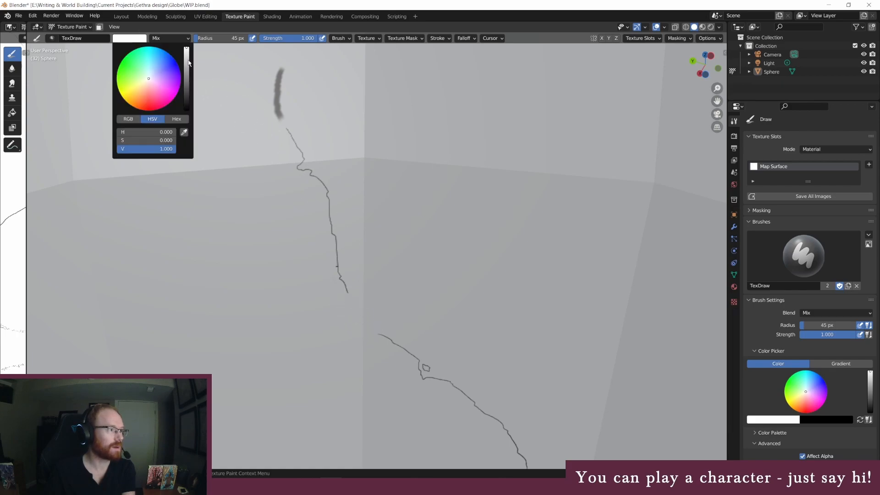
{"action": "scroll", "coordinate": [195, 65], "scroll_direction": "down", "scroll_amount": 10}
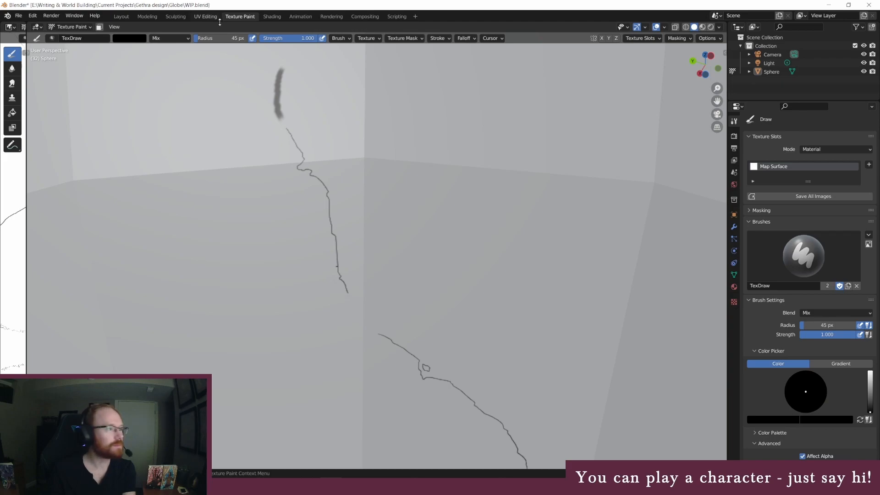
{"action": "left_click", "coordinate": [220, 38]}
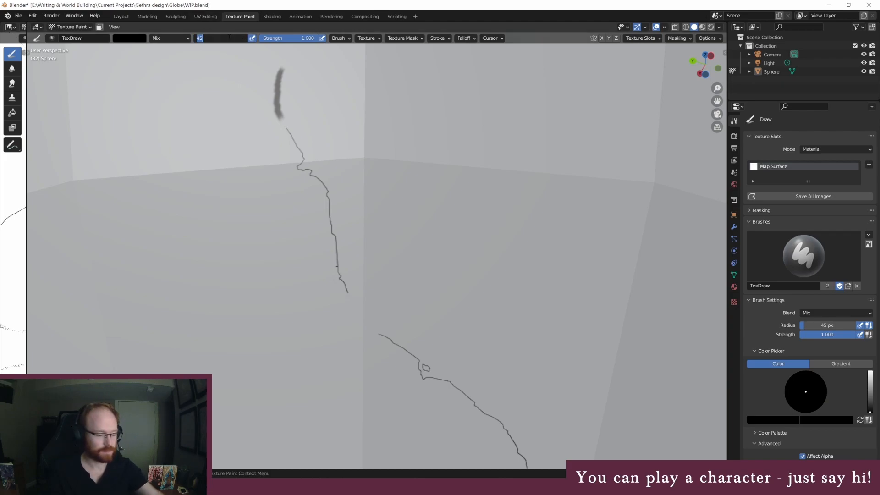
{"action": "type", "text": "3"}
{"action": "key", "text": "Return"}
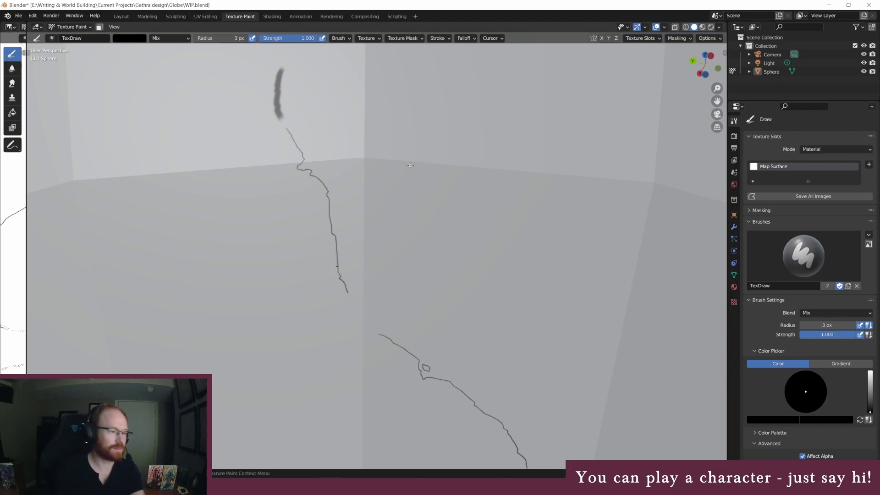
{"action": "mouse_move", "coordinate": [349, 295]}
{"action": "left_mouse_down"}
{"action": "mouse_move", "coordinate": [366, 330]}
{"action": "mouse_move", "coordinate": [376, 331]}
{"action": "left_mouse_up"}
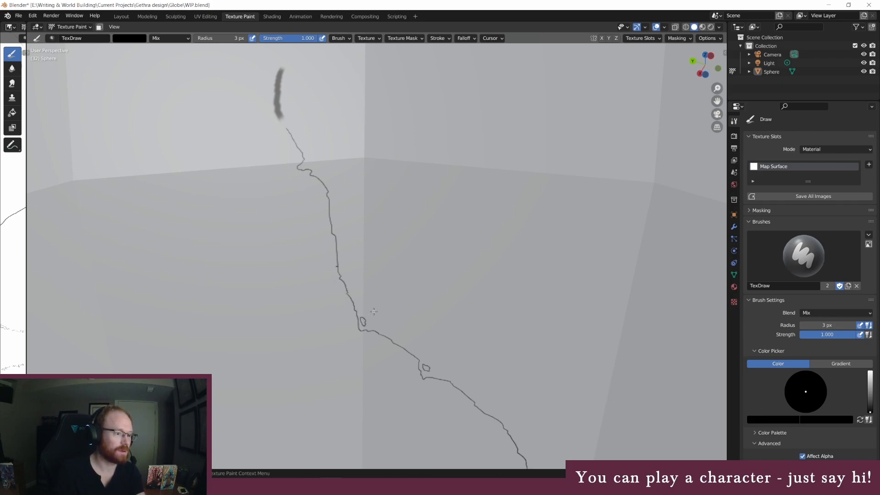
Paint a jagged coastline with inlets and small islands from the remaining short guide segment up to the thick northeastern outline
{"action": "scroll", "coordinate": [344, 211], "scroll_direction": "down", "scroll_amount": 4}
{"action": "middle_click_drag", "start_coordinate": [331, 169], "coordinate": [334, 178]}
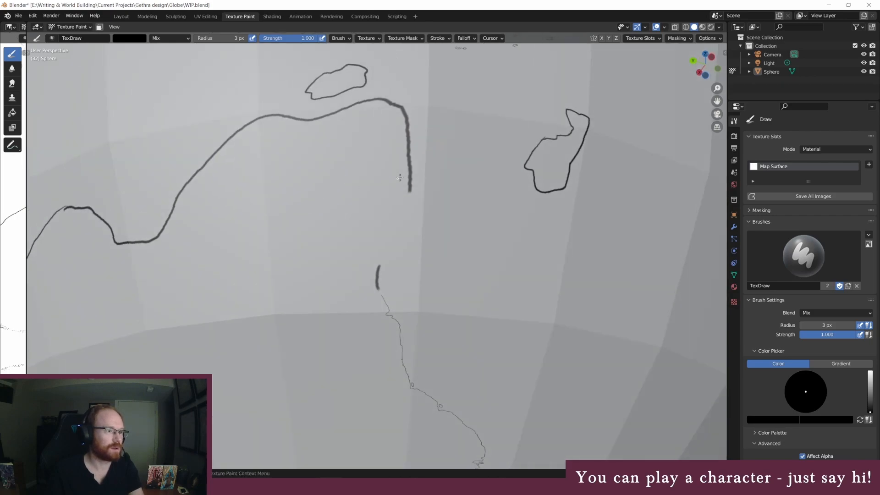
{"action": "scroll", "coordinate": [440, 193], "scroll_direction": "up", "scroll_amount": 4}
{"action": "middle_click_drag", "start_coordinate": [503, 191], "coordinate": [499, 194]}
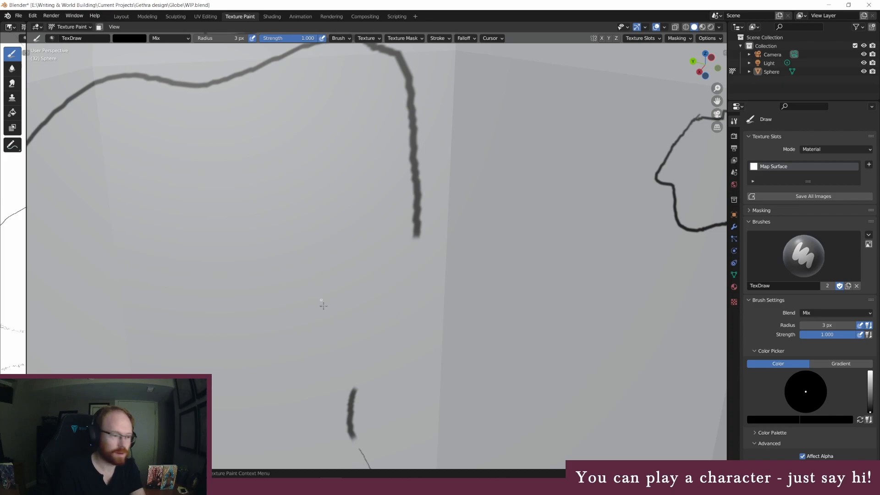
{"action": "mouse_move", "coordinate": [354, 371]}
{"action": "middle_mouse_down"}
{"action": "mouse_move", "coordinate": [383, 363]}
{"action": "mouse_move", "coordinate": [375, 366]}
{"action": "middle_mouse_up"}
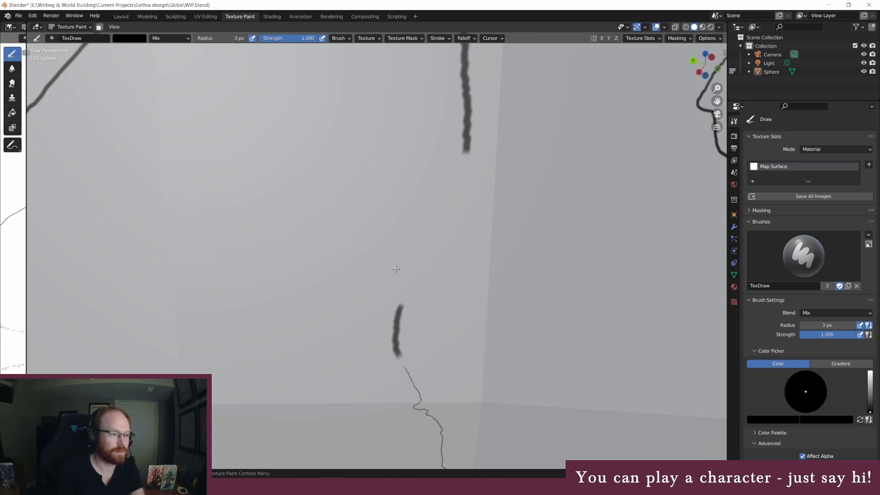
{"action": "mouse_move", "coordinate": [425, 281]}
{"action": "left_mouse_down"}
{"action": "mouse_move", "coordinate": [432, 246]}
{"action": "mouse_move", "coordinate": [458, 231]}
{"action": "left_mouse_up"}
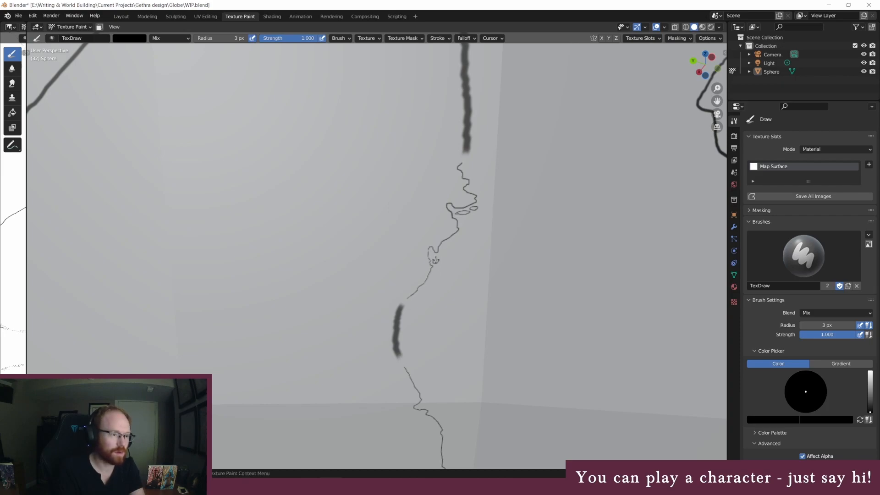
Erase the remaining short guide segment below the jagged inlets with a white 45 px brush
{"action": "left_click", "coordinate": [215, 38]}
{"action": "type", "text": "45"}
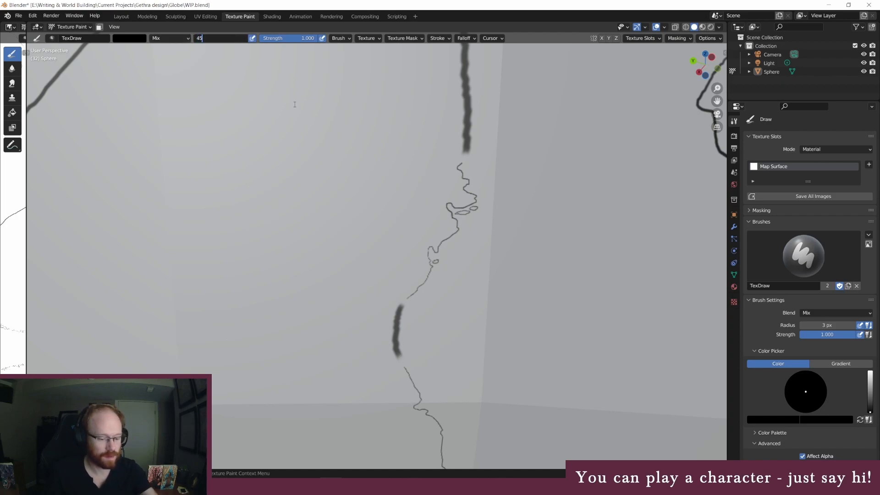
{"action": "key", "text": "Return"}
{"action": "left_click", "coordinate": [133, 39]}
{"action": "left_click_drag", "start_coordinate": [187, 66], "coordinate": [187, 48]}
{"action": "mouse_move", "coordinate": [410, 324]}
{"action": "left_mouse_down"}
{"action": "mouse_move", "coordinate": [401, 306]}
{"action": "mouse_move", "coordinate": [401, 354]}
{"action": "left_mouse_up"}
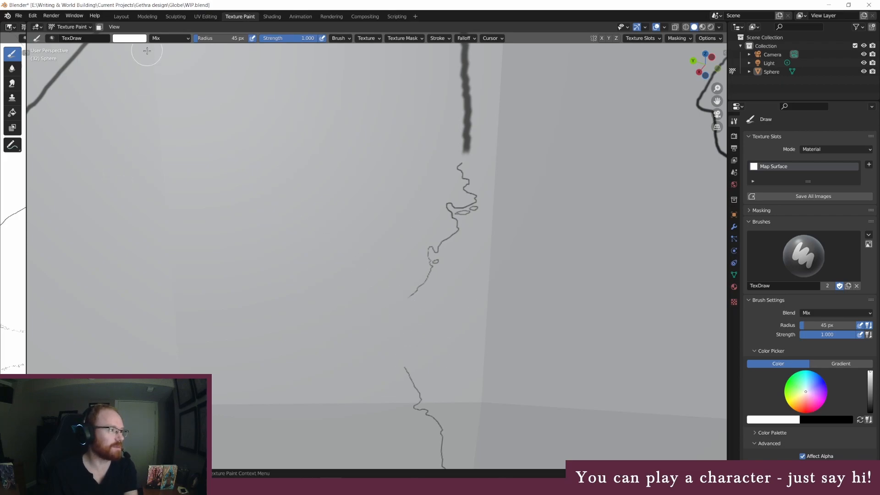
Join the eastern coastline across the newly erased gap with a black 3 px brush, redoing the first stroke and adding a small island
{"action": "left_click", "coordinate": [129, 39]}
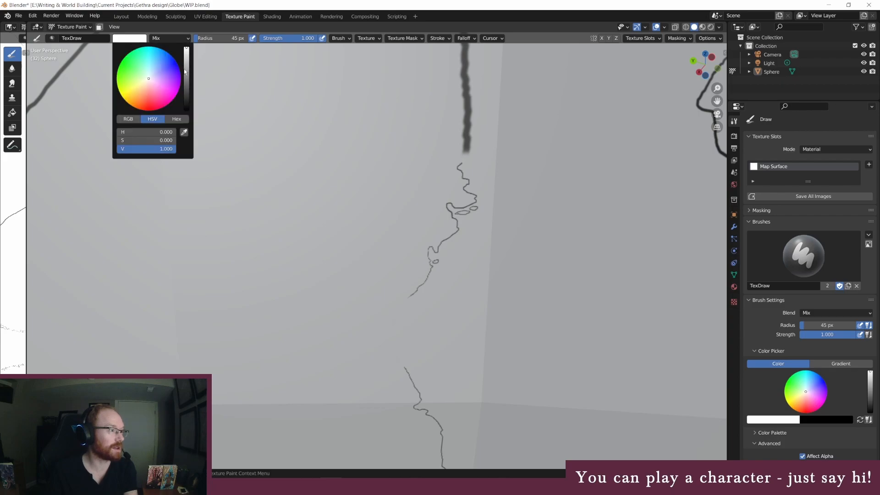
{"action": "left_click_drag", "start_coordinate": [185, 72], "coordinate": [186, 110]}
{"action": "left_click", "coordinate": [209, 39]}
{"action": "type", "text": "3"}
{"action": "key", "text": "Return"}
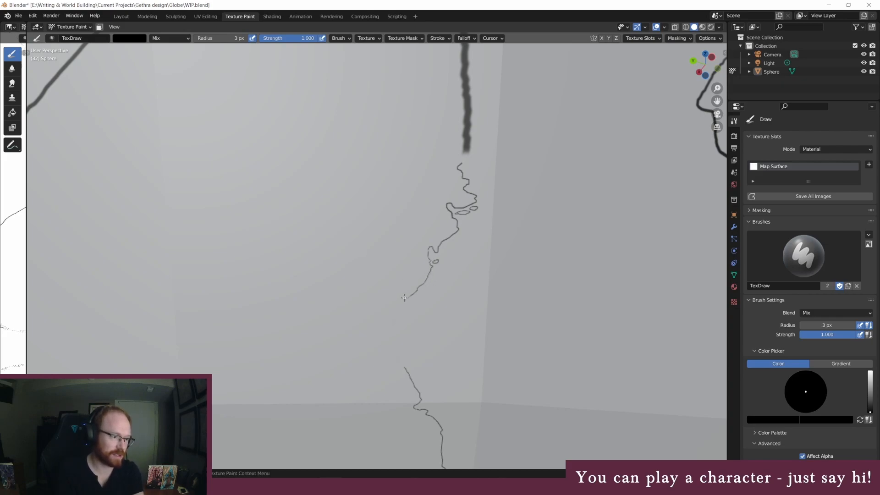
{"action": "left_click_drag", "start_coordinate": [401, 312], "coordinate": [410, 330]}
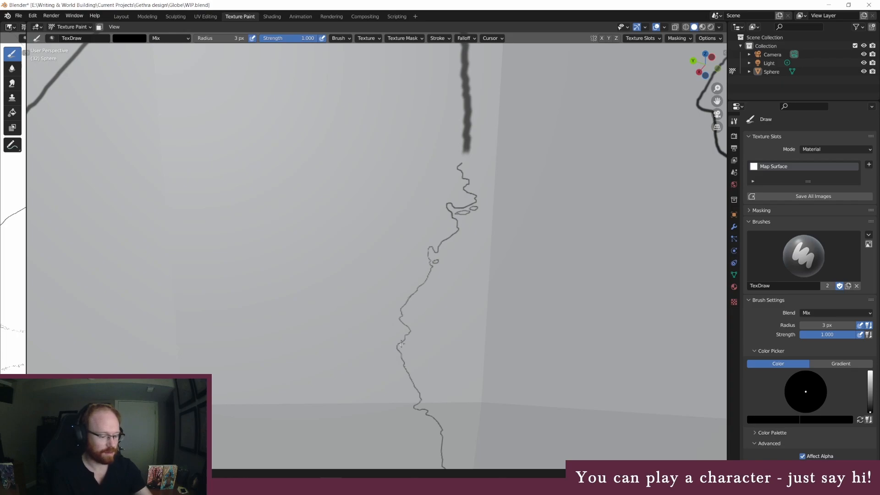
{"action": "key", "text": "ctrl+z"}
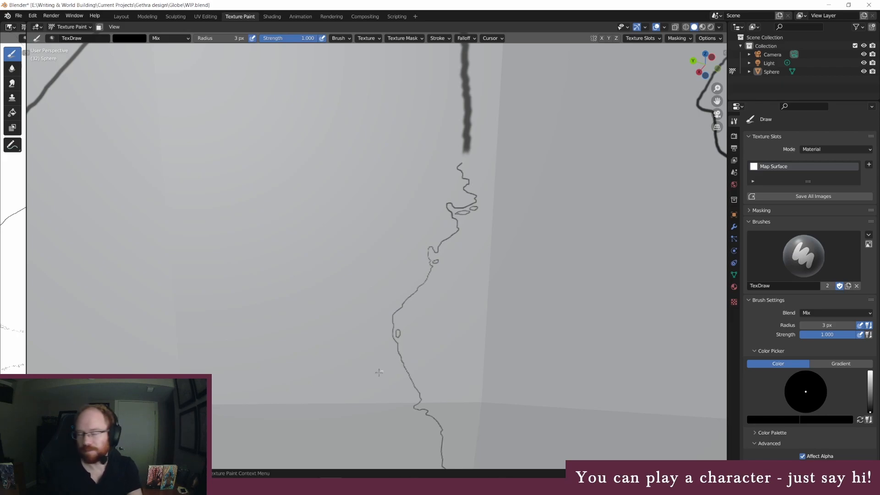
Erase the thick eastern outline with a white 45 px brush, from the northeastern corner down to a short remaining guide segment
{"action": "middle_click_drag", "start_coordinate": [475, 199], "coordinate": [472, 199]}
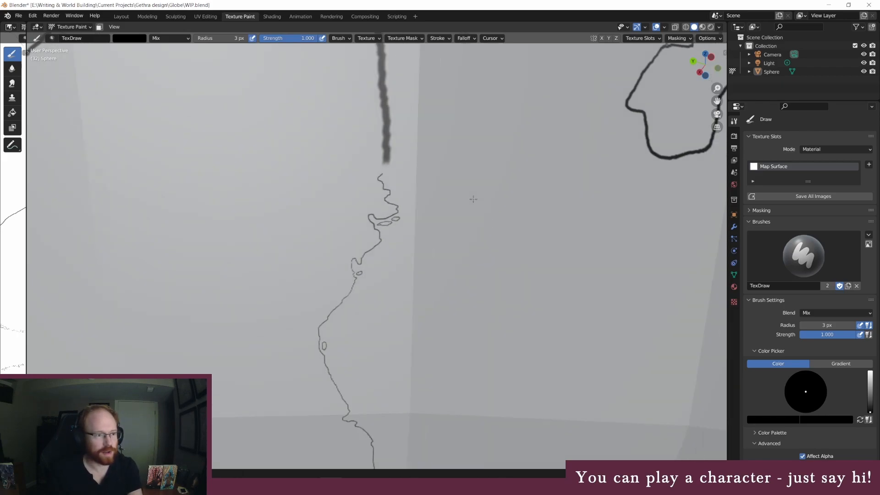
{"action": "middle_click_drag", "start_coordinate": [433, 177], "coordinate": [432, 183]}
{"action": "middle_click_drag", "start_coordinate": [330, 142], "coordinate": [332, 140]}
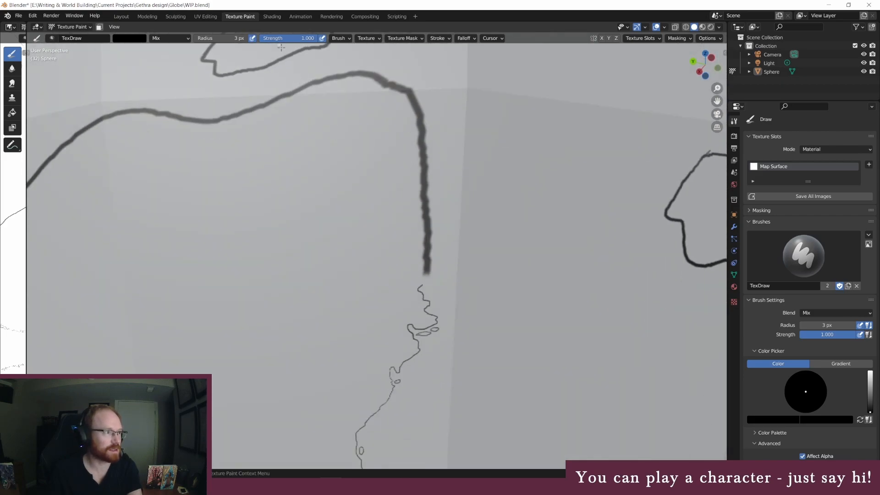
{"action": "left_click", "coordinate": [220, 38]}
{"action": "type", "text": "45"}
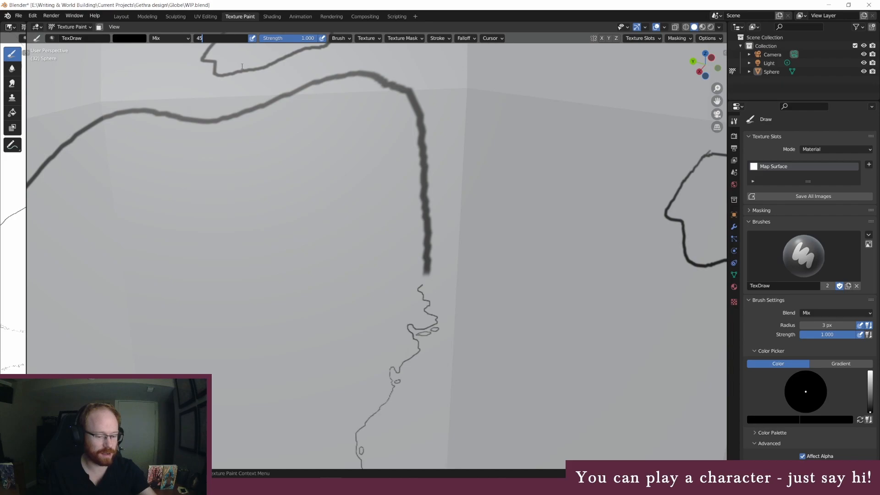
{"action": "key", "text": "Return"}
{"action": "left_click", "coordinate": [143, 39]}
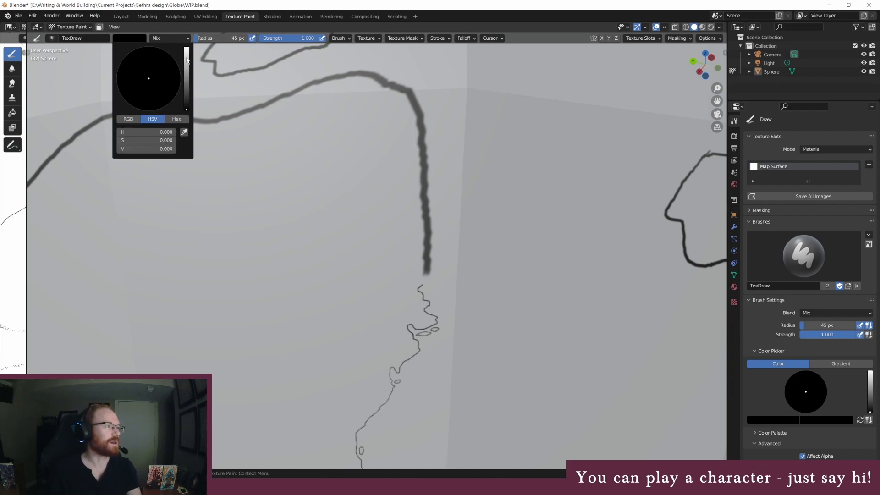
{"action": "left_click_drag", "start_coordinate": [187, 59], "coordinate": [187, 48]}
{"action": "mouse_move", "coordinate": [420, 181]}
{"action": "left_mouse_down"}
{"action": "mouse_move", "coordinate": [423, 240]}
{"action": "mouse_move", "coordinate": [414, 118]}
{"action": "mouse_move", "coordinate": [424, 135]}
{"action": "mouse_move", "coordinate": [413, 106]}
{"action": "mouse_move", "coordinate": [419, 108]}
{"action": "left_mouse_up"}
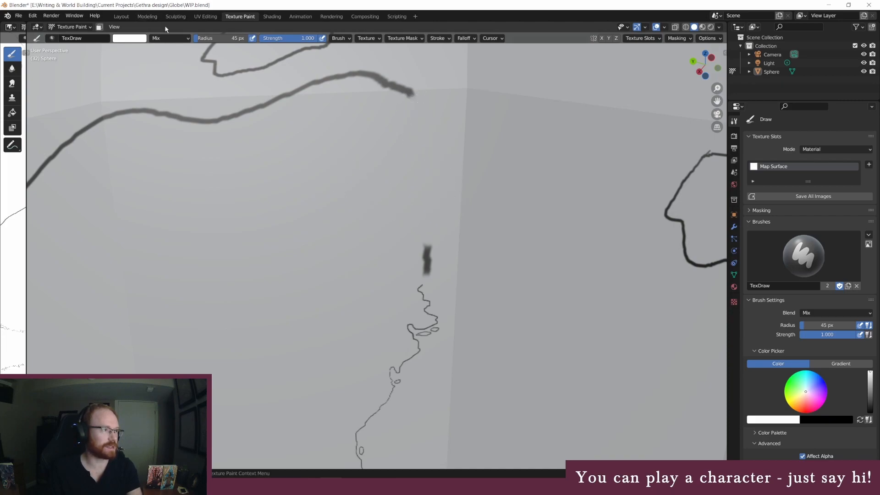
Paint a jagged coastline with a black 3 px brush from the northern outline's eastern end down to the short guide segment
{"action": "left_click", "coordinate": [220, 38]}
{"action": "type", "text": "3"}
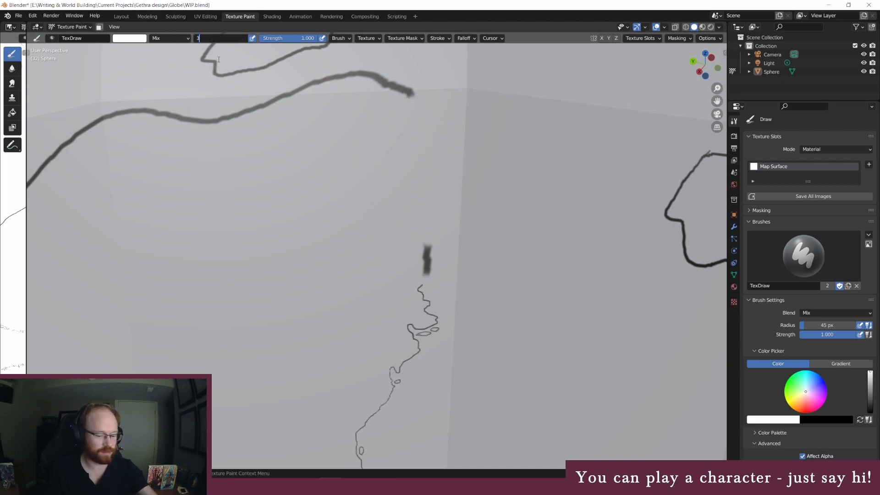
{"action": "key", "text": "Return"}
{"action": "left_click", "coordinate": [137, 38]}
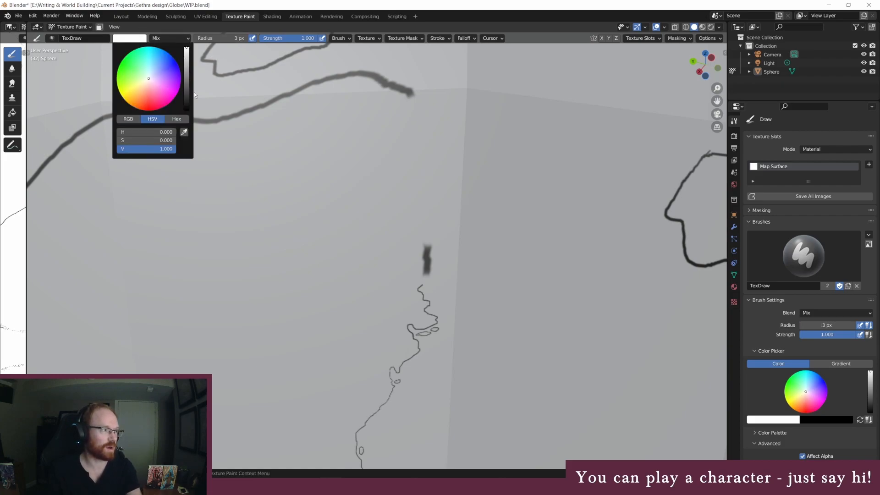
{"action": "left_click_drag", "start_coordinate": [187, 89], "coordinate": [186, 110]}
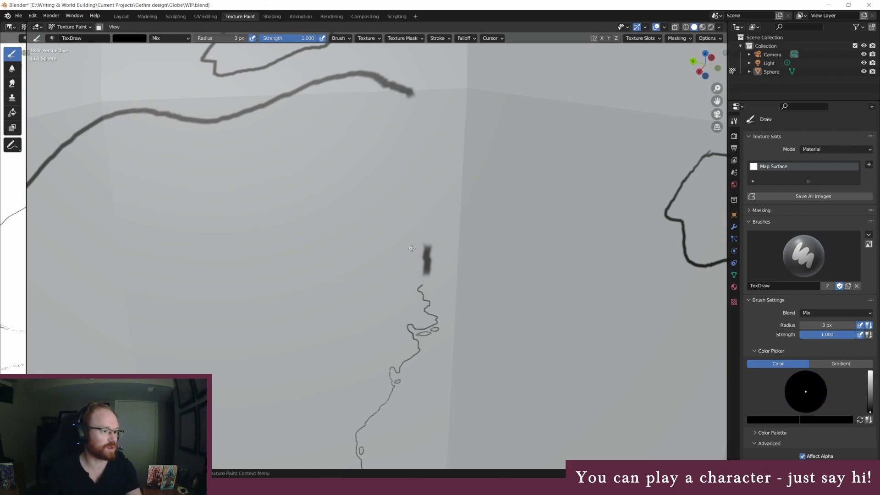
{"action": "scroll", "coordinate": [473, 183], "scroll_direction": "up", "scroll_amount": 4, "text": "ctrl"}
{"action": "scroll", "coordinate": [474, 182], "scroll_direction": "up", "scroll_amount": 10, "text": "shift"}
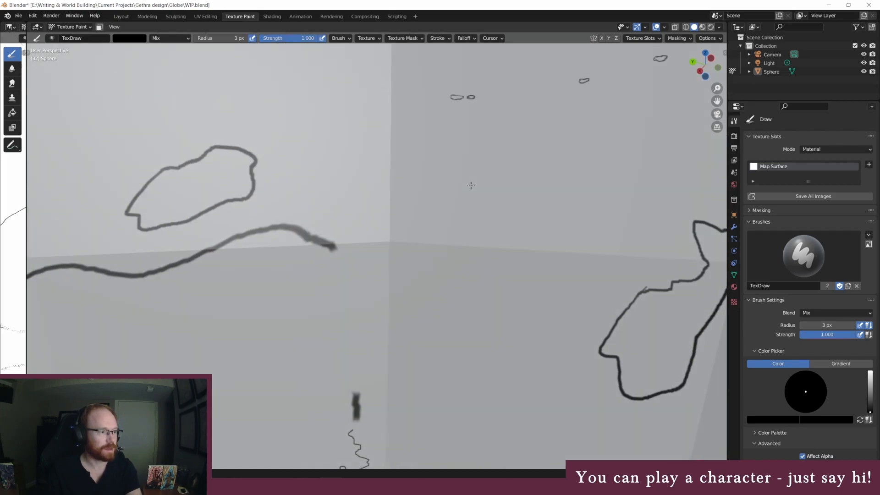
{"action": "scroll", "coordinate": [474, 183], "scroll_direction": "down", "scroll_amount": 5, "text": "ctrl"}
{"action": "scroll", "coordinate": [474, 182], "scroll_direction": "down", "scroll_amount": 6, "text": "shift"}
{"action": "scroll", "coordinate": [473, 183], "scroll_direction": "up", "scroll_amount": 5, "text": "ctrl"}
{"action": "scroll", "coordinate": [473, 182], "scroll_direction": "down", "scroll_amount": 3, "text": "shift"}
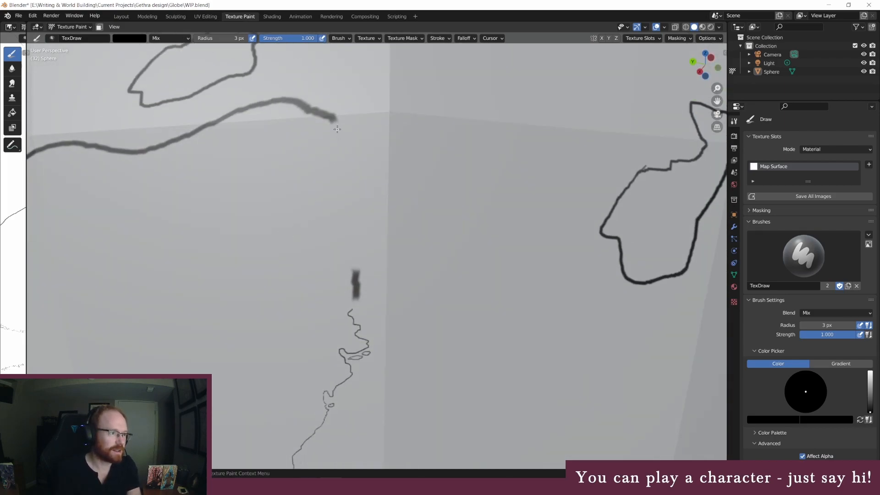
{"action": "mouse_move", "coordinate": [337, 128]}
{"action": "left_mouse_down"}
{"action": "mouse_move", "coordinate": [334, 163]}
{"action": "mouse_move", "coordinate": [355, 181]}
{"action": "mouse_move", "coordinate": [349, 198]}
{"action": "mouse_move", "coordinate": [358, 196]}
{"action": "mouse_move", "coordinate": [341, 239]}
{"action": "mouse_move", "coordinate": [361, 248]}
{"action": "mouse_move", "coordinate": [358, 258]}
{"action": "left_mouse_up"}
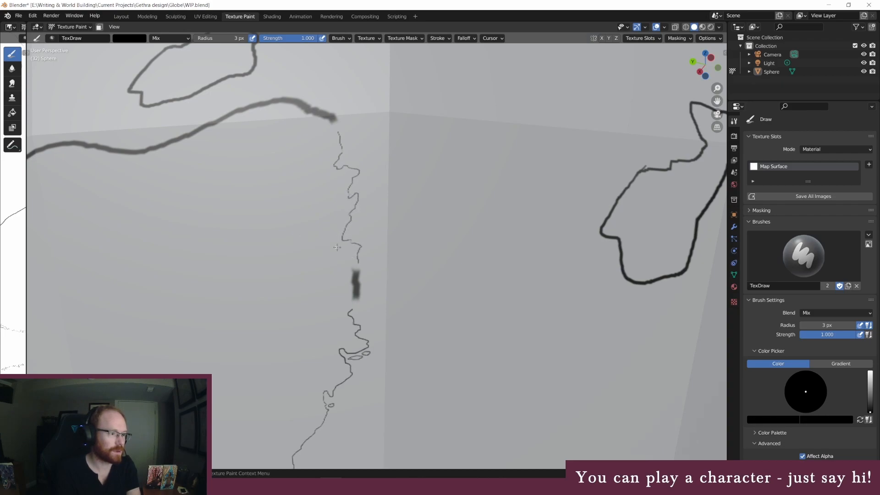
Add small islands in and around the inlets of the new northeastern coastline
{"action": "mouse_move", "coordinate": [347, 236]}
{"action": "left_mouse_down"}
{"action": "mouse_move", "coordinate": [354, 219]}
{"action": "mouse_move", "coordinate": [348, 237]}
{"action": "left_mouse_up"}
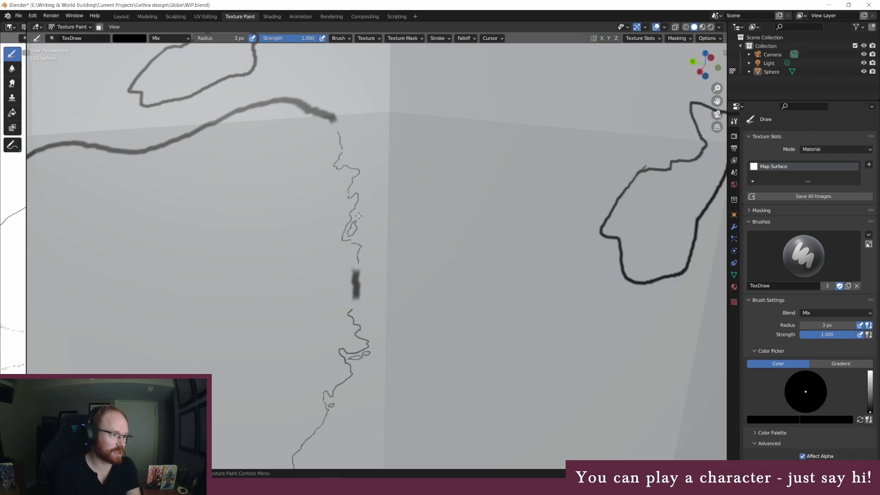
{"action": "left_click_drag", "start_coordinate": [355, 214], "coordinate": [361, 217]}
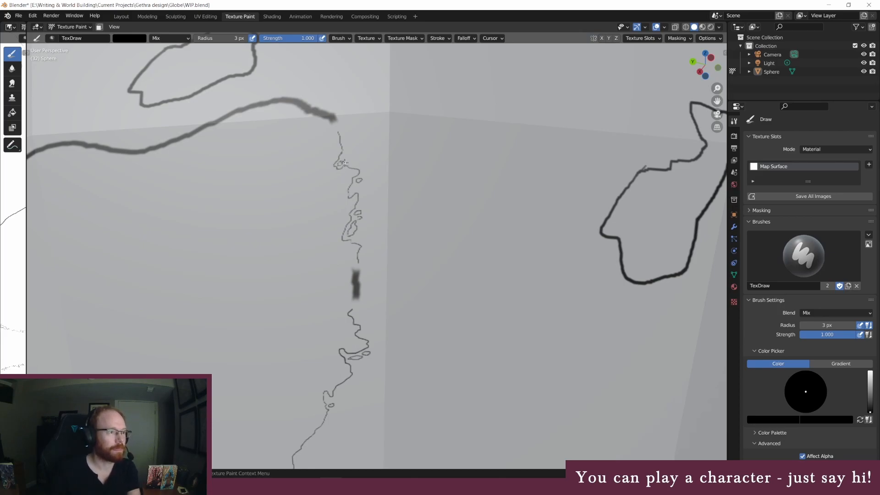
{"action": "middle_click_drag", "start_coordinate": [345, 158], "coordinate": [347, 168]}
Erase the short thick guide segment between the two jagged coastline sections with a white 45 px brush
{"action": "mouse_move", "coordinate": [413, 227]}
{"action": "middle_mouse_down"}
{"action": "mouse_move", "coordinate": [405, 233]}
{"action": "mouse_move", "coordinate": [412, 237]}
{"action": "mouse_move", "coordinate": [408, 227]}
{"action": "middle_mouse_up"}
{"action": "middle_click_drag", "start_coordinate": [258, 183], "coordinate": [260, 183]}
{"action": "left_click", "coordinate": [213, 38]}
{"action": "type", "text": "45"}
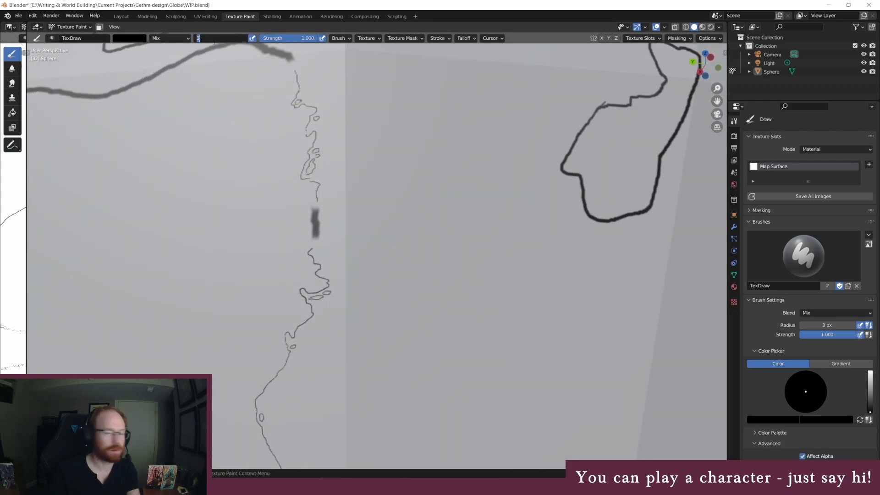
{"action": "key", "text": "Return"}
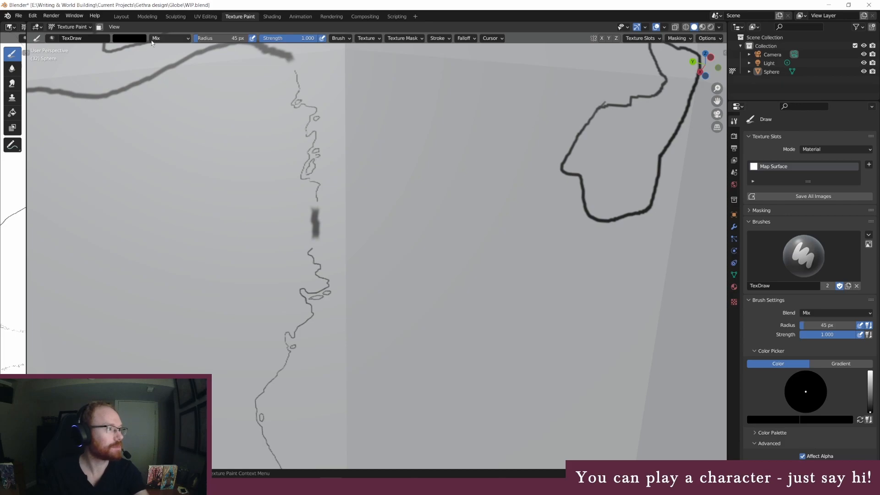
{"action": "left_click", "coordinate": [129, 38]}
{"action": "left_click", "coordinate": [186, 63]}
{"action": "left_click_drag", "start_coordinate": [186, 63], "coordinate": [192, 36]}
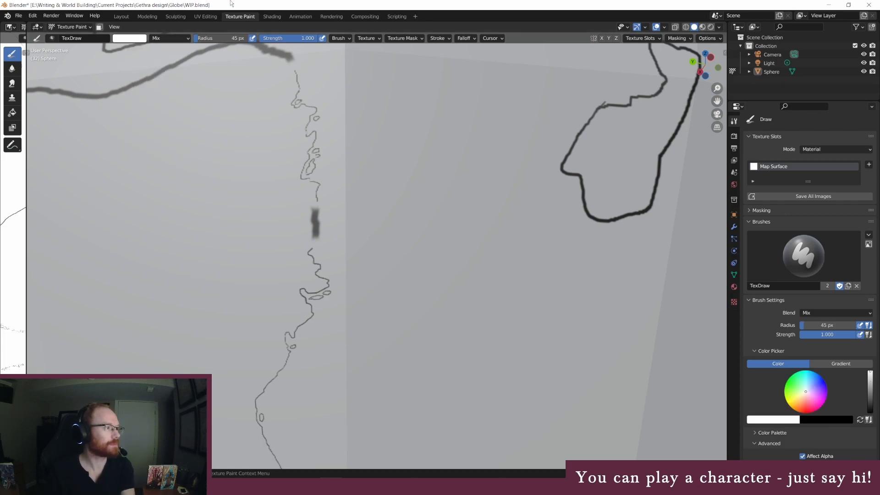
{"action": "mouse_move", "coordinate": [308, 221]}
{"action": "left_mouse_down"}
{"action": "mouse_move", "coordinate": [318, 216]}
{"action": "mouse_move", "coordinate": [309, 212]}
{"action": "mouse_move", "coordinate": [317, 226]}
{"action": "mouse_move", "coordinate": [309, 234]}
{"action": "left_mouse_up"}
Join the two jagged coastline sections across the gap with a black 3 px brush, adding a small island beside the inlets
{"action": "left_click", "coordinate": [134, 40]}
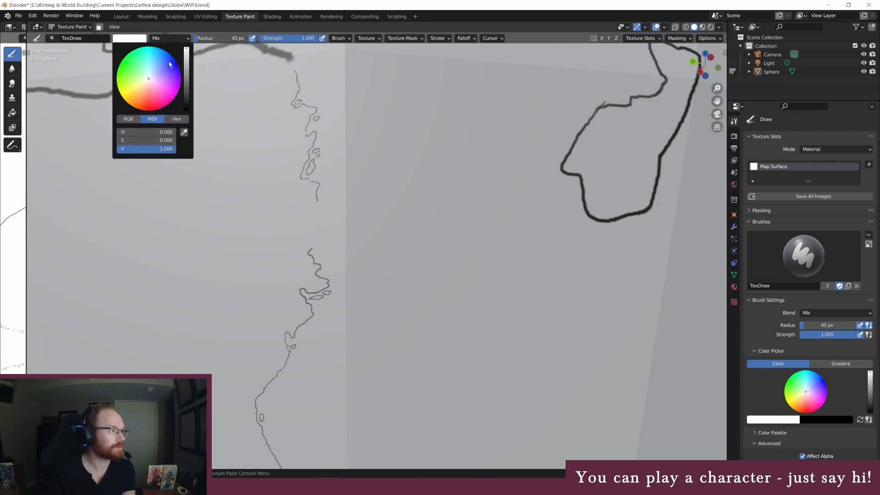
{"action": "left_click_drag", "start_coordinate": [187, 69], "coordinate": [186, 110]}
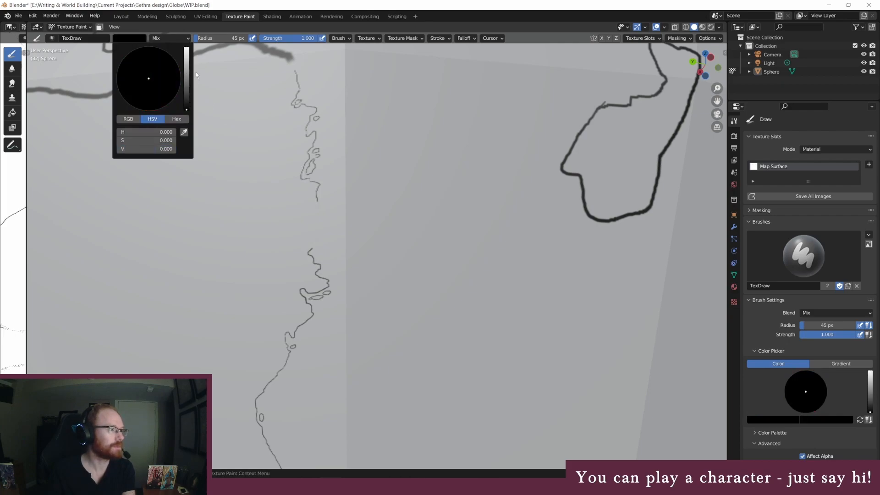
{"action": "left_click", "coordinate": [209, 39]}
{"action": "type", "text": "3"}
{"action": "key", "text": "Return"}
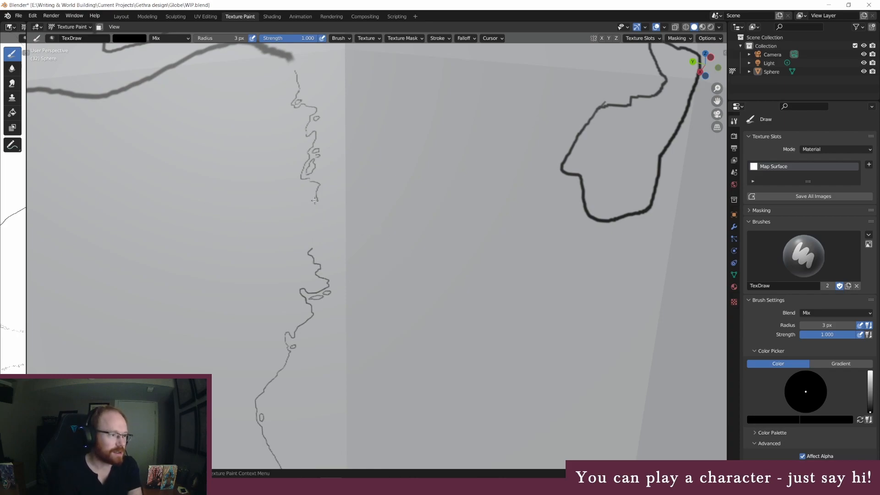
{"action": "mouse_move", "coordinate": [317, 205]}
{"action": "left_mouse_down"}
{"action": "mouse_move", "coordinate": [322, 238]}
{"action": "mouse_move", "coordinate": [313, 248]}
{"action": "left_mouse_up"}
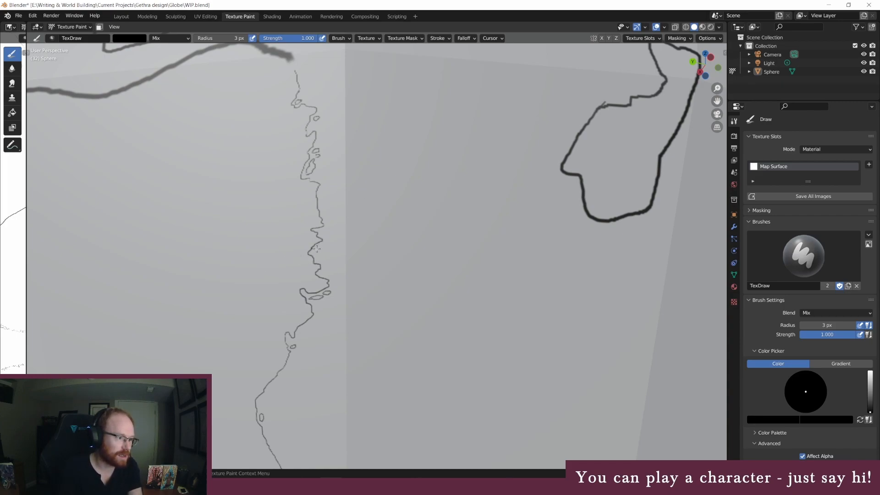
{"action": "mouse_move", "coordinate": [320, 246]}
{"action": "left_mouse_down"}
{"action": "mouse_move", "coordinate": [313, 252]}
{"action": "mouse_move", "coordinate": [324, 245]}
{"action": "left_mouse_up"}
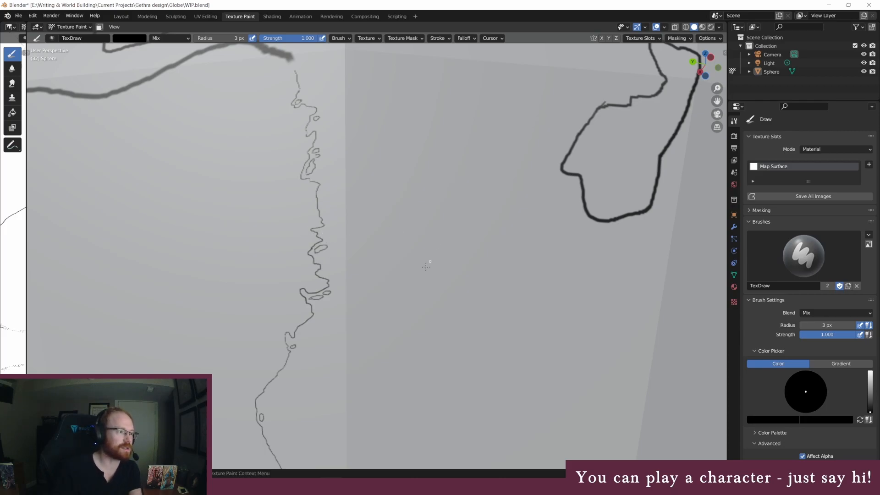
Erase the upper eastern edge of the smaller landmass to the east with a white 45 px brush
{"action": "mouse_move", "coordinate": [427, 158]}
{"action": "middle_mouse_down"}
{"action": "mouse_move", "coordinate": [433, 166]}
{"action": "mouse_move", "coordinate": [421, 163]}
{"action": "mouse_move", "coordinate": [450, 191]}
{"action": "mouse_move", "coordinate": [463, 193]}
{"action": "middle_mouse_up"}
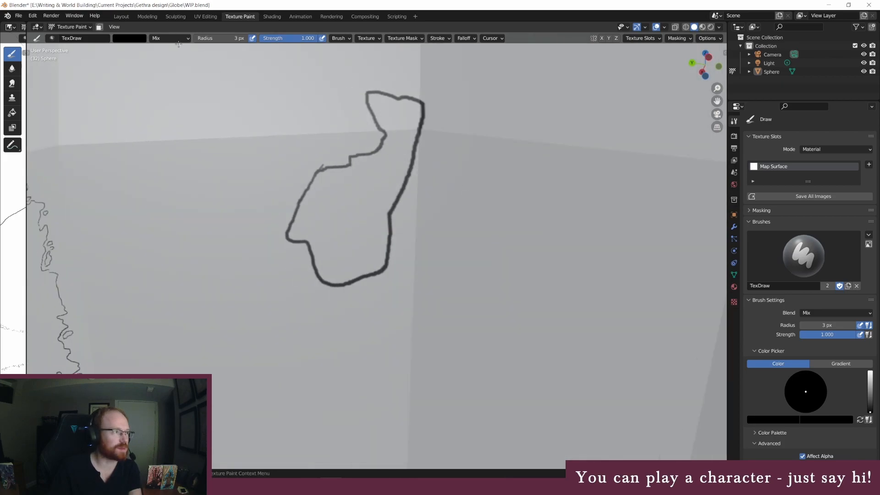
{"action": "left_click", "coordinate": [145, 41]}
{"action": "left_click_drag", "start_coordinate": [187, 65], "coordinate": [188, 41]}
{"action": "left_click", "coordinate": [217, 37]}
{"action": "type", "text": "45"}
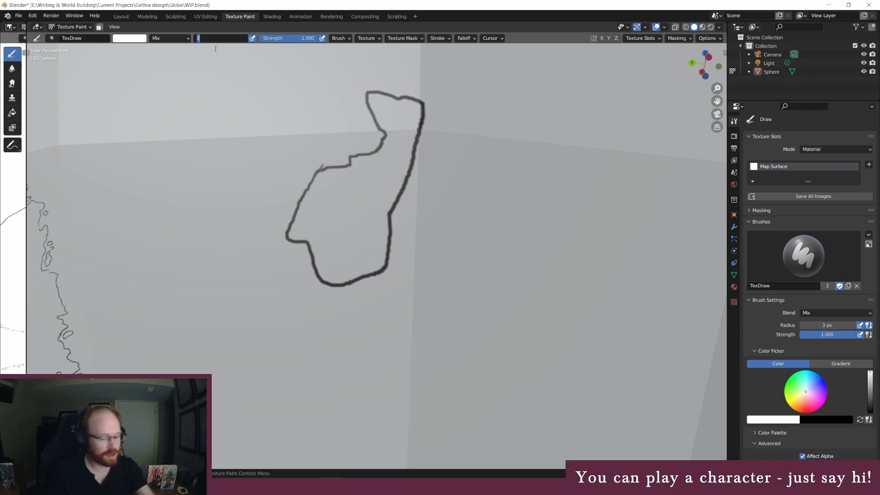
{"action": "key", "text": "Return"}
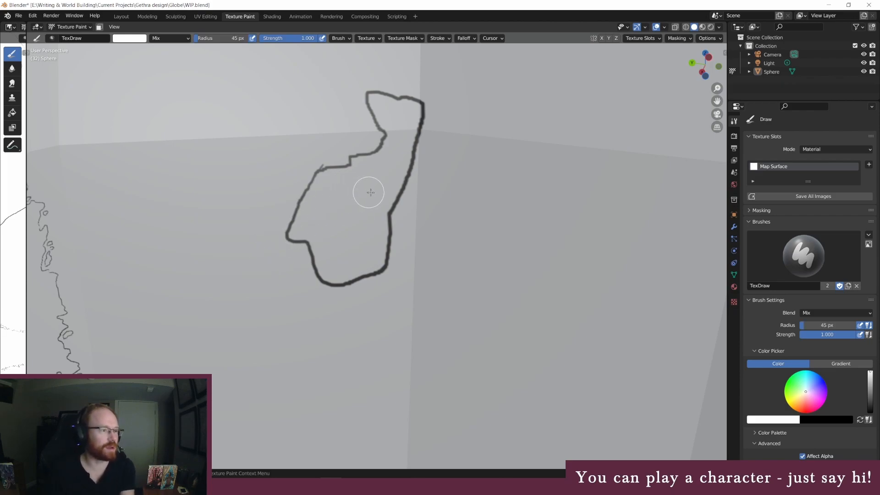
{"action": "left_click_drag", "start_coordinate": [387, 210], "coordinate": [422, 115]}
Paint a jagged coastline along the smaller landmass's erased eastern edge with a black 3 px brush, adding a small island midway
{"action": "left_click", "coordinate": [131, 38]}
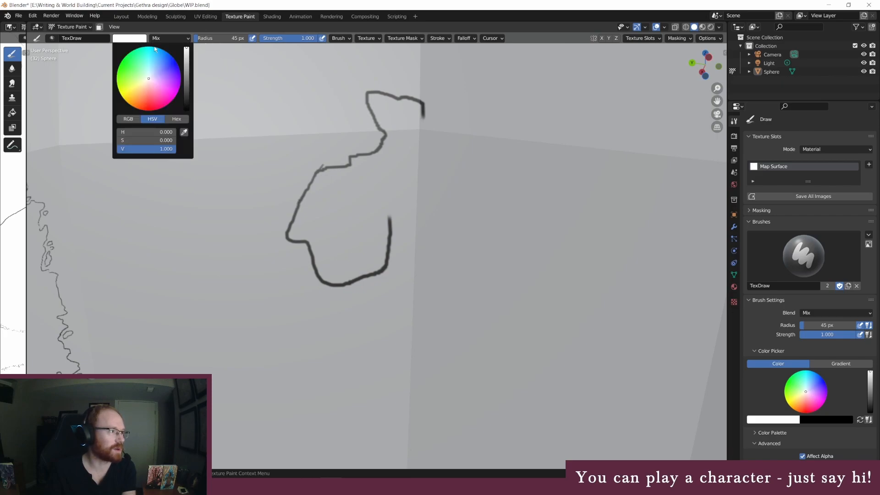
{"action": "left_click_drag", "start_coordinate": [186, 64], "coordinate": [186, 110]}
{"action": "left_click", "coordinate": [207, 38]}
{"action": "type", "text": "3"}
{"action": "key", "text": "Return"}
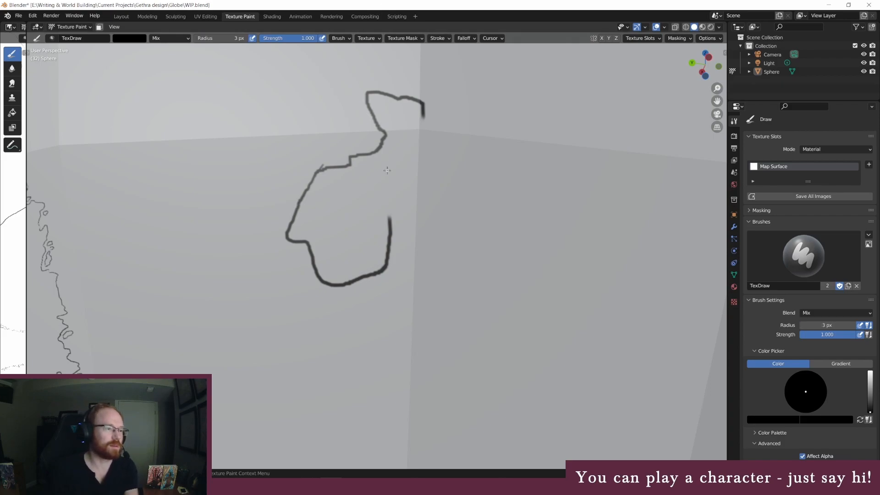
{"action": "left_click_drag", "start_coordinate": [390, 206], "coordinate": [422, 124]}
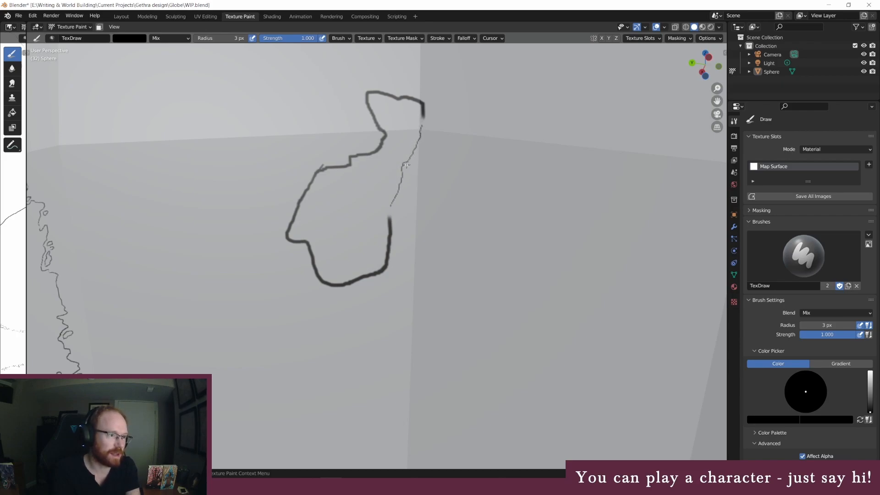
{"action": "mouse_move", "coordinate": [404, 169]}
{"action": "left_mouse_down"}
{"action": "mouse_move", "coordinate": [406, 161]}
{"action": "mouse_move", "coordinate": [409, 177]}
{"action": "left_mouse_up"}
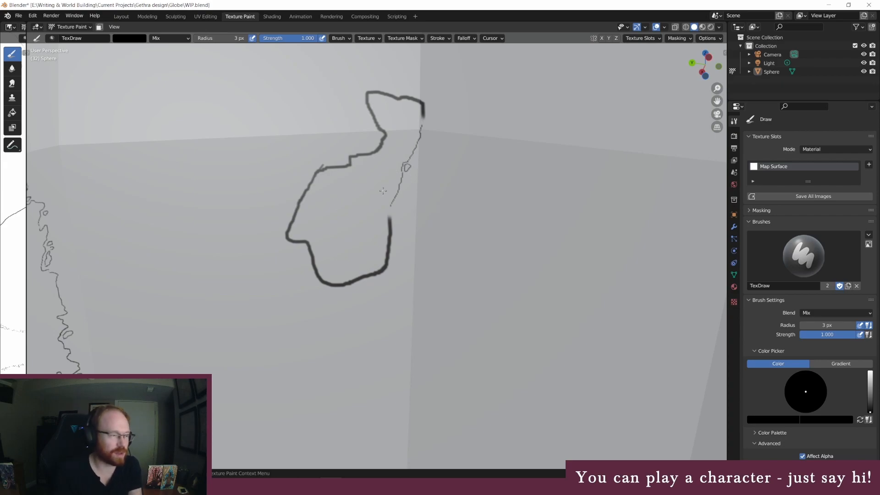
Erase the smaller landmass's lower eastern edge and its western edge with a white 45 px brush
{"action": "left_click", "coordinate": [237, 37]}
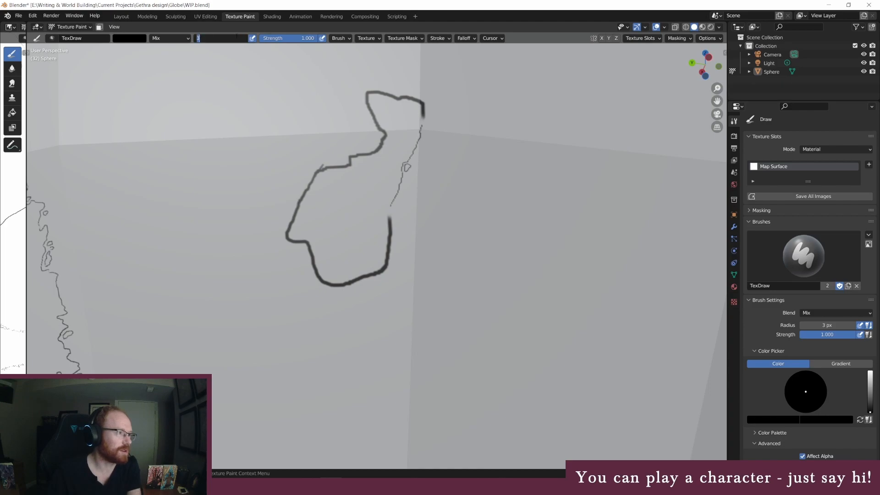
{"action": "type", "text": "45"}
{"action": "key", "text": "Return"}
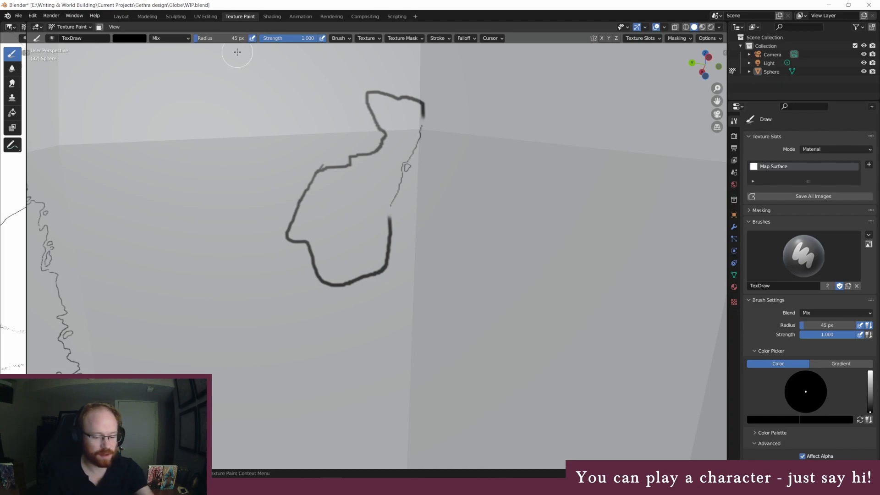
{"action": "left_click", "coordinate": [132, 38]}
{"action": "left_click_drag", "start_coordinate": [185, 72], "coordinate": [186, 47]}
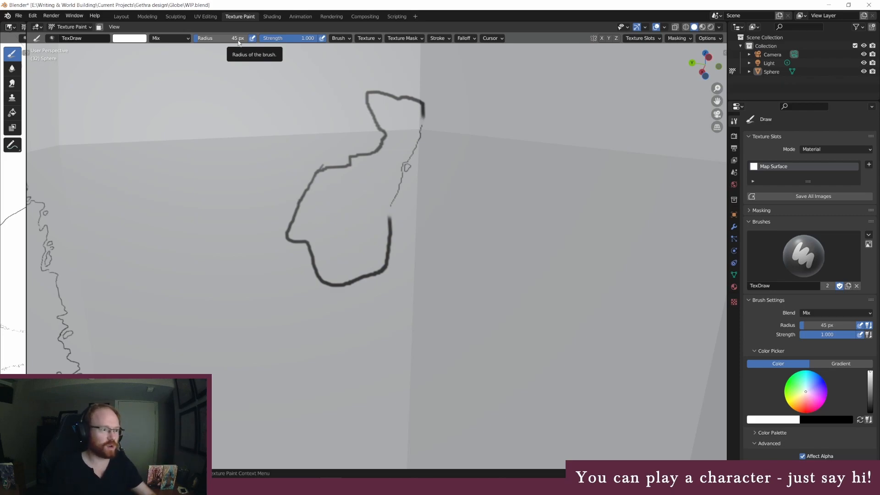
{"action": "left_click", "coordinate": [219, 40]}
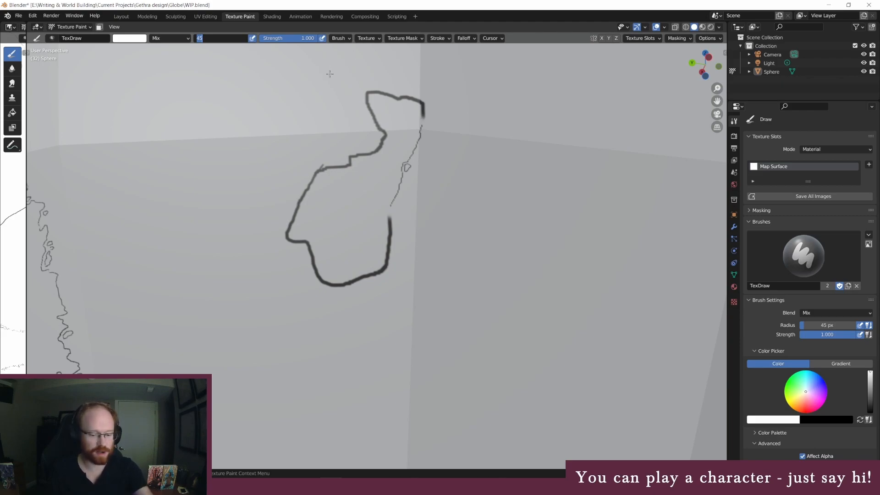
{"action": "key", "text": "Return"}
{"action": "mouse_move", "coordinate": [389, 224]}
{"action": "left_mouse_down"}
{"action": "mouse_move", "coordinate": [386, 252]}
{"action": "mouse_move", "coordinate": [387, 222]}
{"action": "left_mouse_up"}
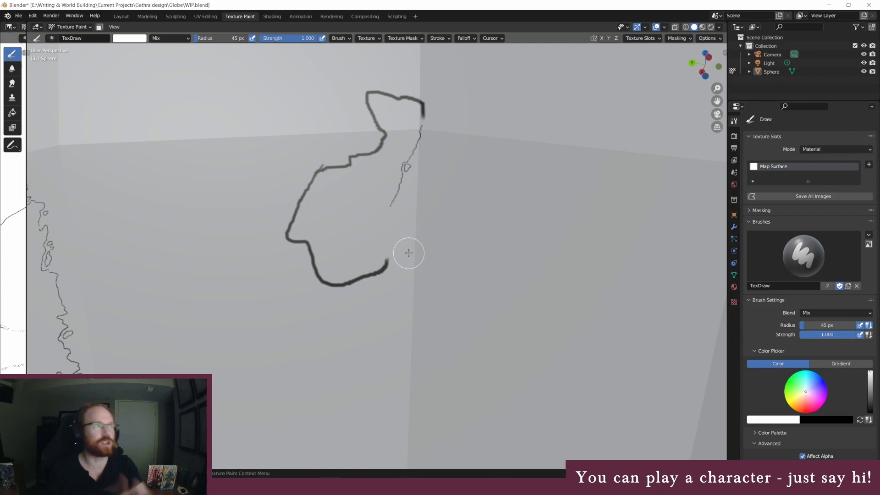
{"action": "mouse_move", "coordinate": [315, 192]}
{"action": "left_mouse_down"}
{"action": "mouse_move", "coordinate": [295, 212]}
{"action": "mouse_move", "coordinate": [319, 171]}
{"action": "left_mouse_up"}
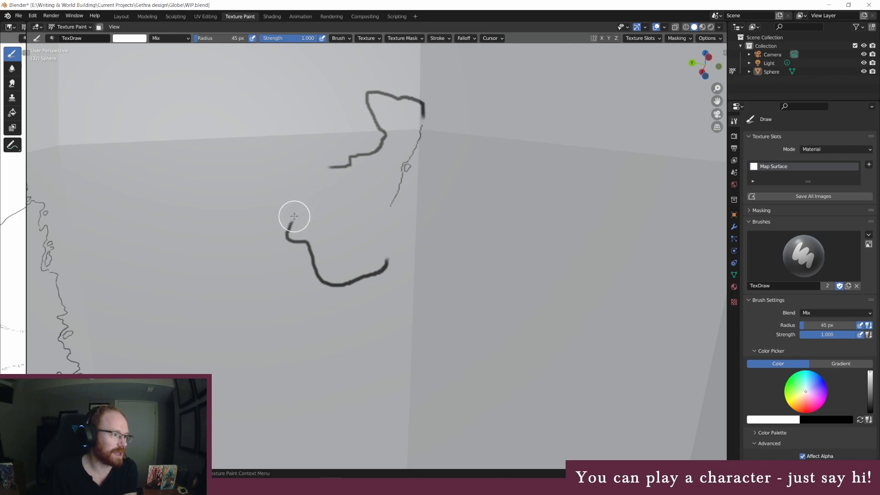
Paint the smaller landmass's lower eastern coast and upper western coast as jagged lines with a black 3 px brush, adding small islands
{"action": "left_click", "coordinate": [131, 39]}
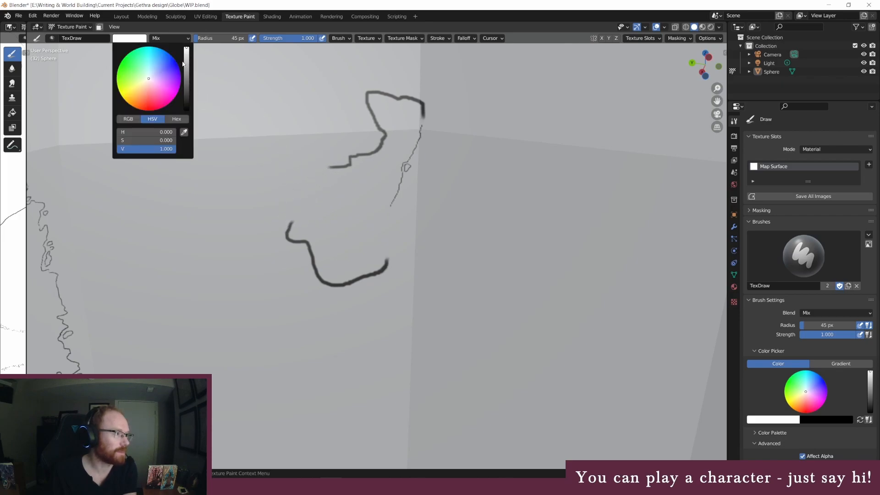
{"action": "left_click_drag", "start_coordinate": [187, 92], "coordinate": [186, 110]}
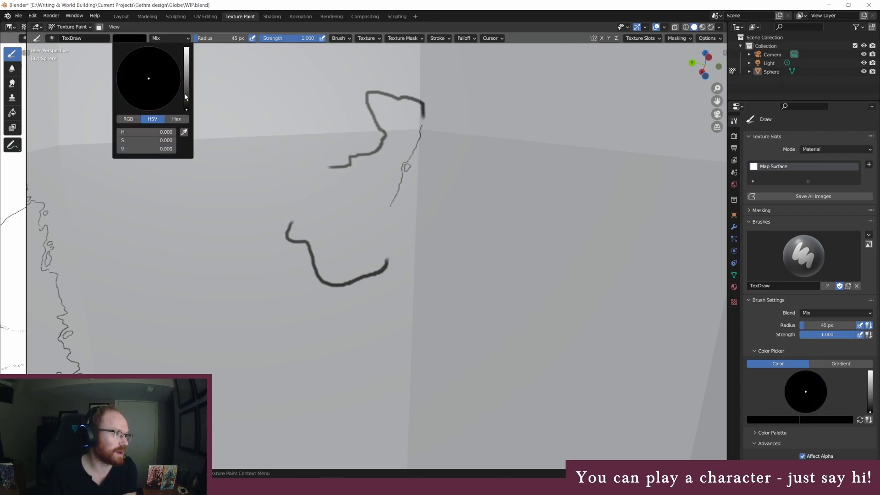
{"action": "left_click", "coordinate": [199, 39]}
{"action": "key", "text": "Return"}
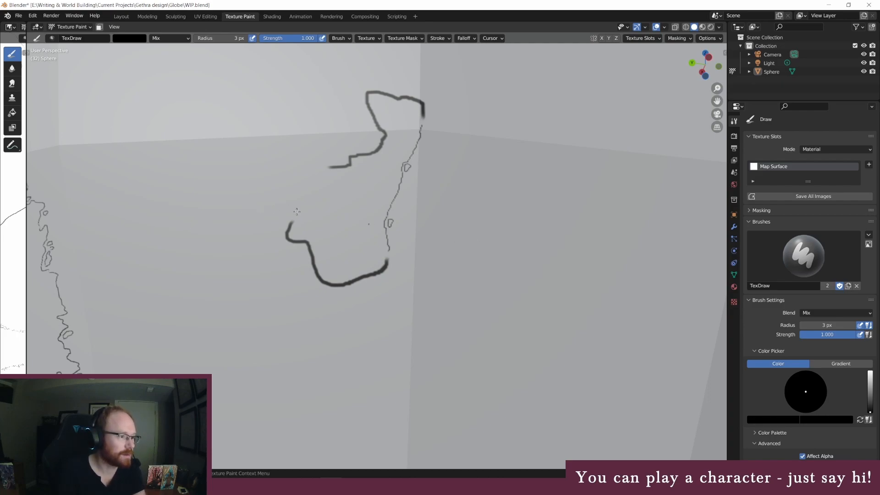
{"action": "mouse_move", "coordinate": [298, 198]}
{"action": "left_mouse_down"}
{"action": "mouse_move", "coordinate": [301, 174]}
{"action": "mouse_move", "coordinate": [325, 167]}
{"action": "left_mouse_up"}
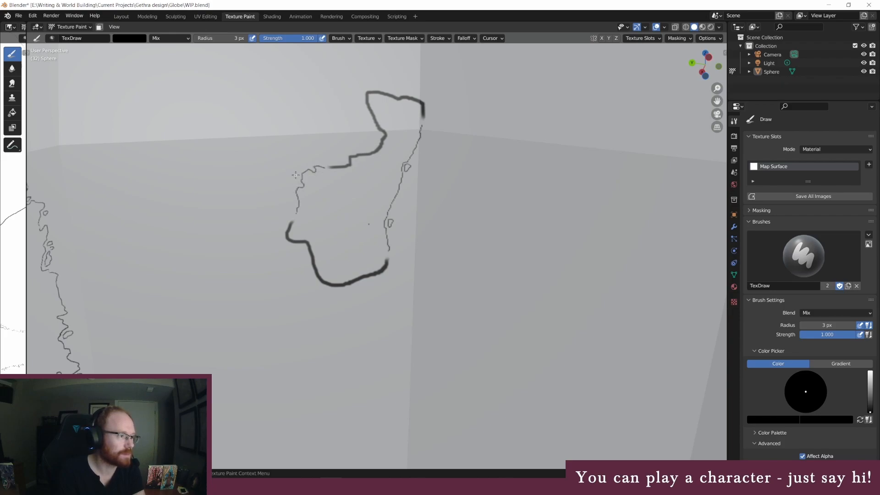
{"action": "mouse_move", "coordinate": [296, 169]}
{"action": "left_mouse_down"}
{"action": "mouse_move", "coordinate": [296, 178]}
{"action": "mouse_move", "coordinate": [302, 166]}
{"action": "left_mouse_up"}
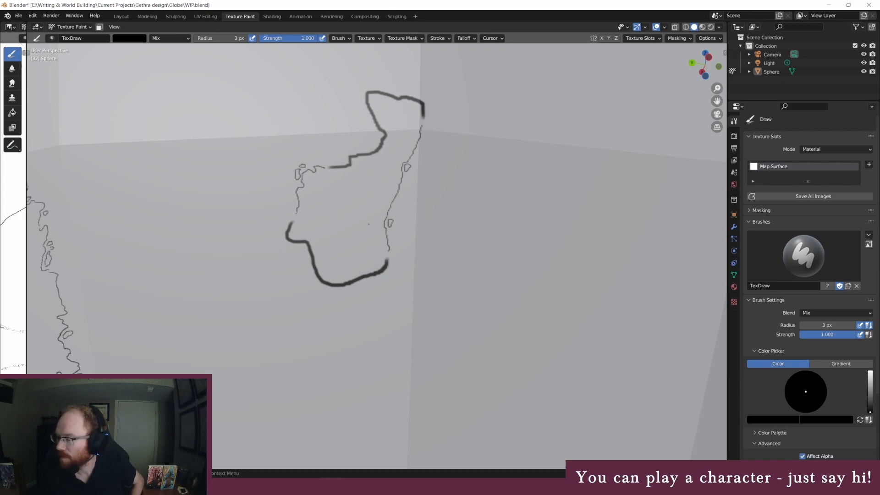
Erase most of the smaller landmass's remaining thick outline along its northwestern, northern and southern edges with a white 45 px brush
{"action": "left_click", "coordinate": [215, 38]}
{"action": "type", "text": "45"}
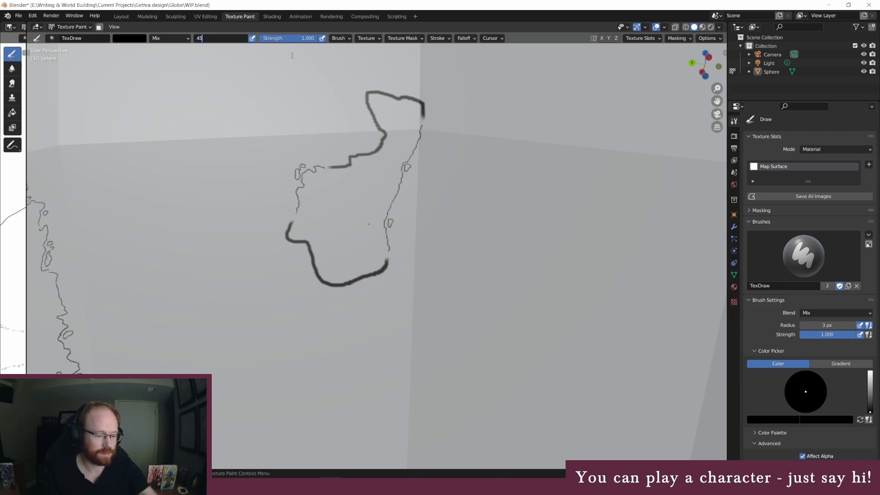
{"action": "key", "text": "Return"}
{"action": "left_click", "coordinate": [121, 39]}
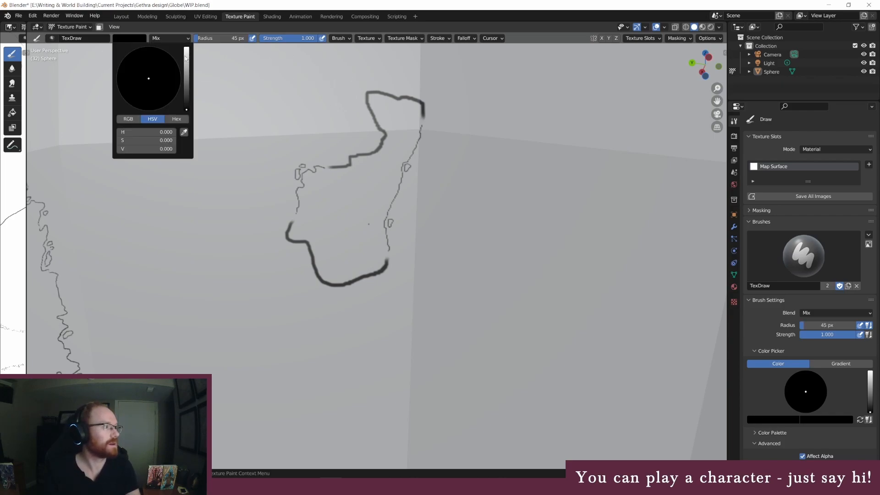
{"action": "left_click_drag", "start_coordinate": [185, 56], "coordinate": [186, 48]}
{"action": "mouse_move", "coordinate": [355, 143]}
{"action": "middle_mouse_down", "text": "shift"}
{"action": "mouse_move", "coordinate": [376, 142]}
{"action": "mouse_move", "coordinate": [431, 257]}
{"action": "middle_mouse_up", "text": "shift"}
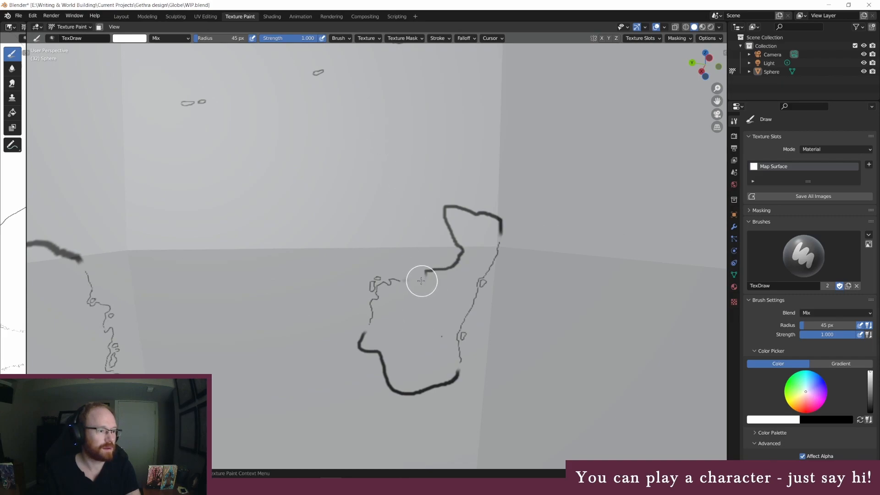
{"action": "left_click_drag", "start_coordinate": [430, 272], "coordinate": [452, 257]}
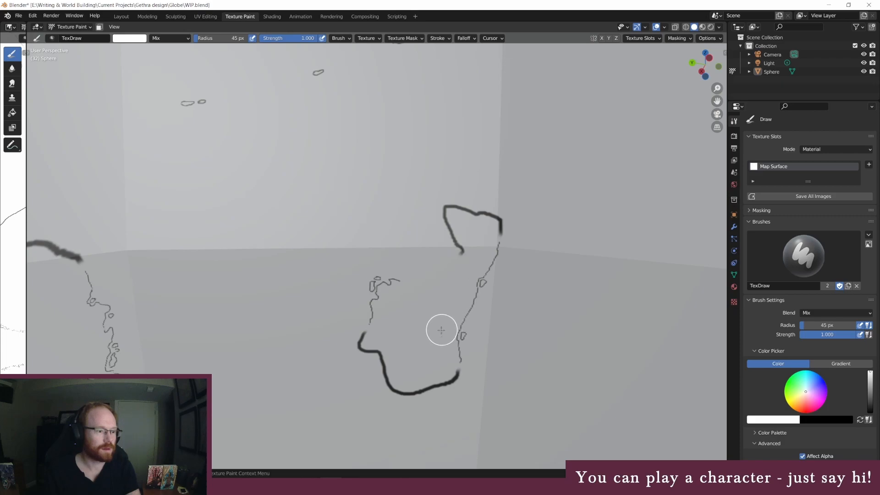
{"action": "mouse_move", "coordinate": [477, 215]}
{"action": "left_mouse_down"}
{"action": "mouse_move", "coordinate": [491, 220]}
{"action": "mouse_move", "coordinate": [458, 206]}
{"action": "left_mouse_up"}
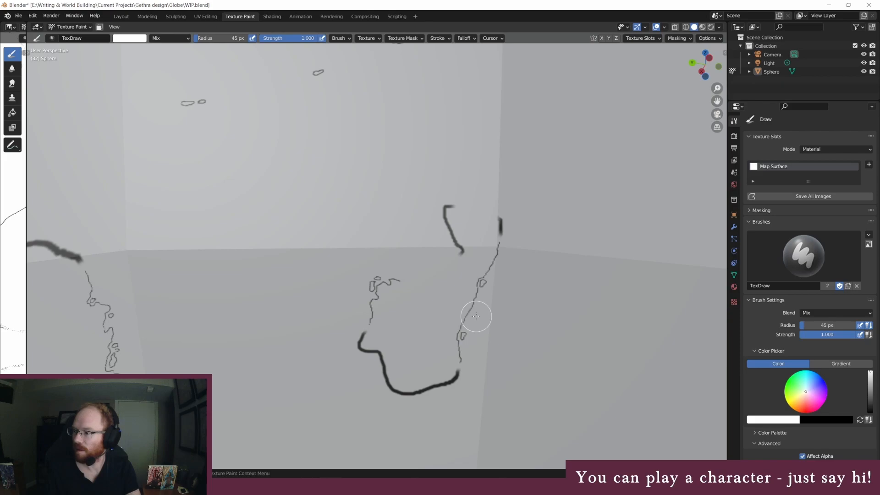
{"action": "mouse_move", "coordinate": [428, 397]}
{"action": "left_mouse_down"}
{"action": "mouse_move", "coordinate": [444, 383]}
{"action": "mouse_move", "coordinate": [408, 393]}
{"action": "mouse_move", "coordinate": [379, 362]}
{"action": "mouse_move", "coordinate": [393, 387]}
{"action": "mouse_move", "coordinate": [384, 366]}
{"action": "left_mouse_up"}
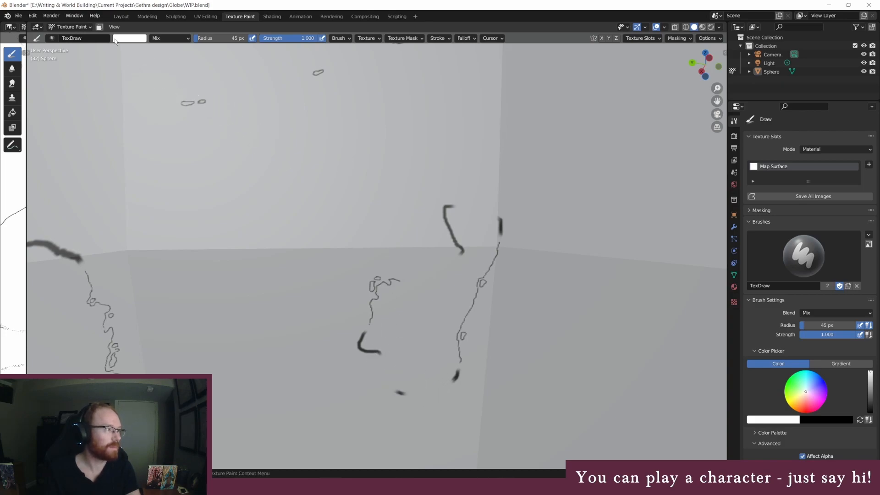
Paint jagged coastlines along the smaller landmass's erased northwestern, northern and southern edges with a black 3 px brush, adding tiny islands off the south
{"action": "left_click", "coordinate": [129, 38]}
{"action": "left_click_drag", "start_coordinate": [185, 54], "coordinate": [186, 111]}
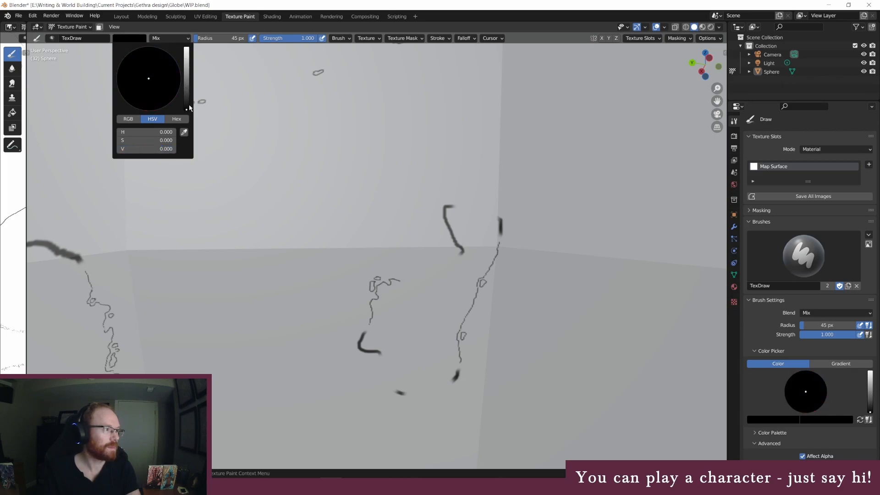
{"action": "left_click", "coordinate": [215, 38]}
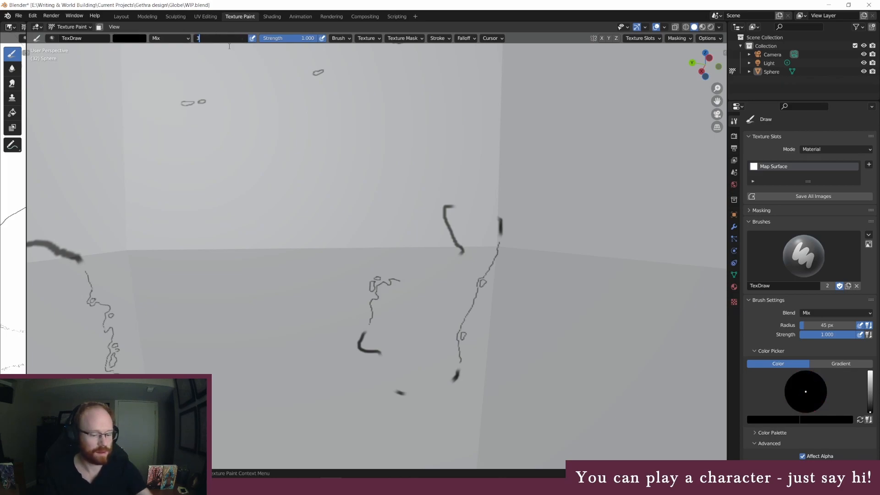
{"action": "type", "text": "3"}
{"action": "key", "text": "Return"}
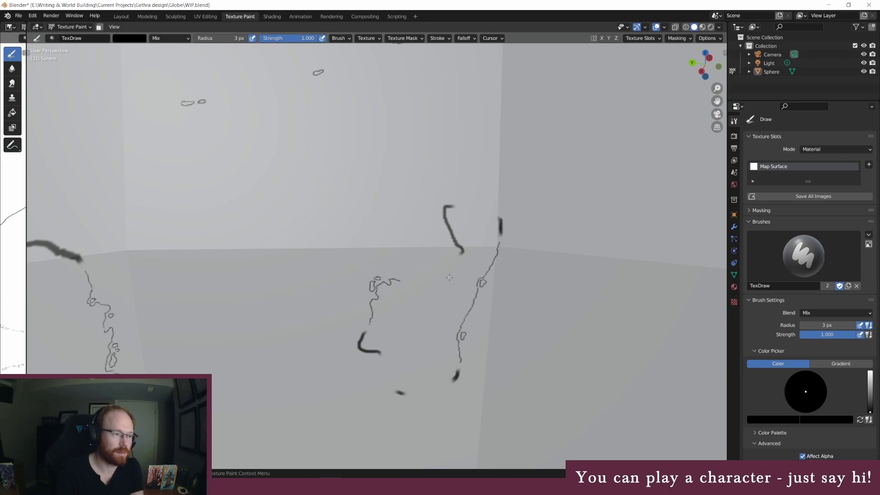
{"action": "mouse_move", "coordinate": [398, 281]}
{"action": "left_mouse_down"}
{"action": "mouse_move", "coordinate": [417, 283]}
{"action": "mouse_move", "coordinate": [442, 268]}
{"action": "left_mouse_up"}
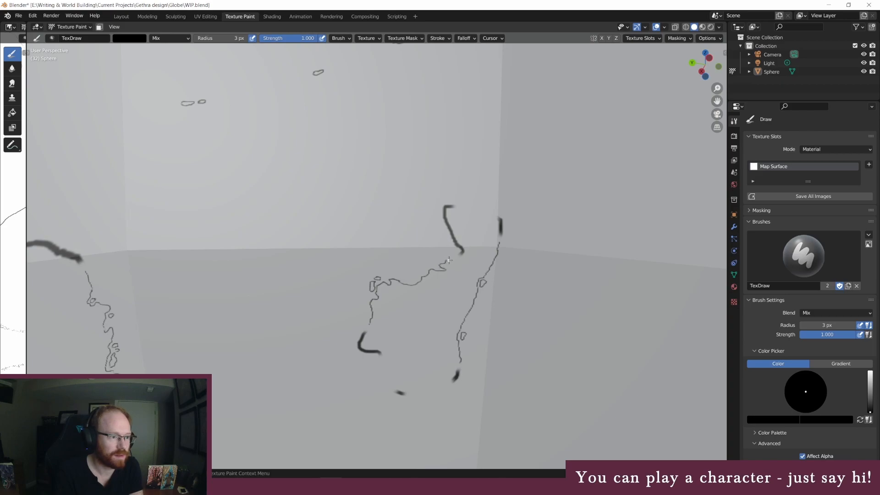
{"action": "left_click_drag", "start_coordinate": [462, 207], "coordinate": [482, 211]}
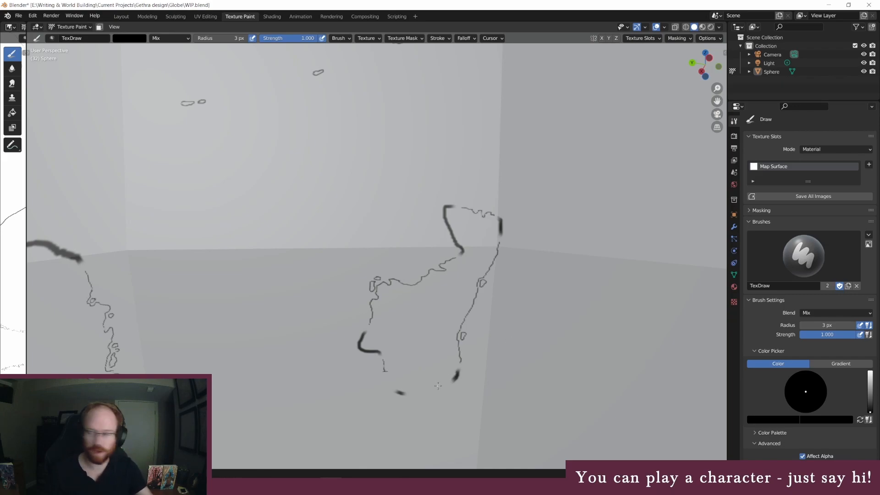
{"action": "middle_click_drag", "start_coordinate": [448, 367], "coordinate": [453, 366]}
{"action": "scroll", "coordinate": [453, 366], "scroll_direction": "down", "scroll_amount": 4}
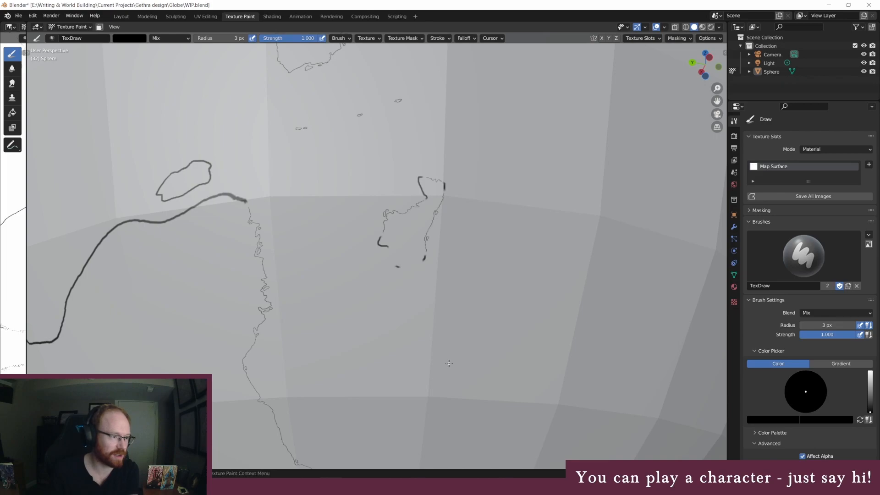
{"action": "scroll", "coordinate": [543, 274], "scroll_direction": "up", "scroll_amount": 4}
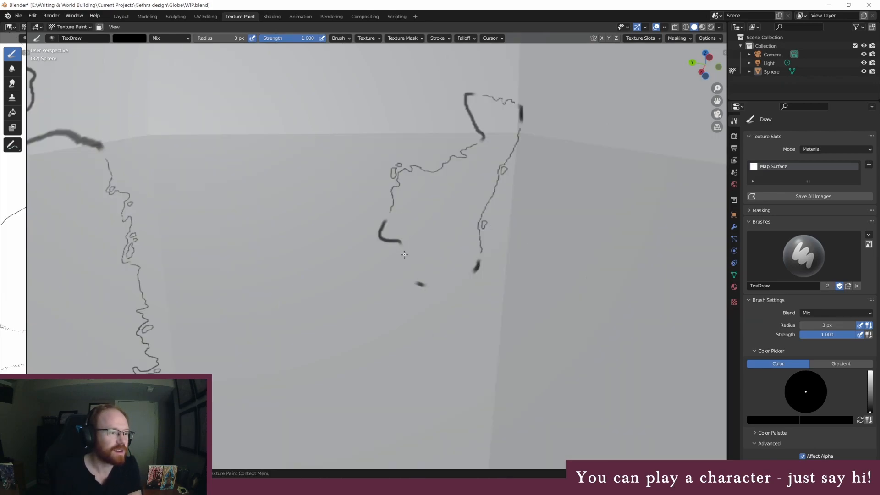
{"action": "mouse_move", "coordinate": [402, 267]}
{"action": "left_mouse_down"}
{"action": "mouse_move", "coordinate": [441, 287]}
{"action": "mouse_move", "coordinate": [464, 278]}
{"action": "left_mouse_up"}
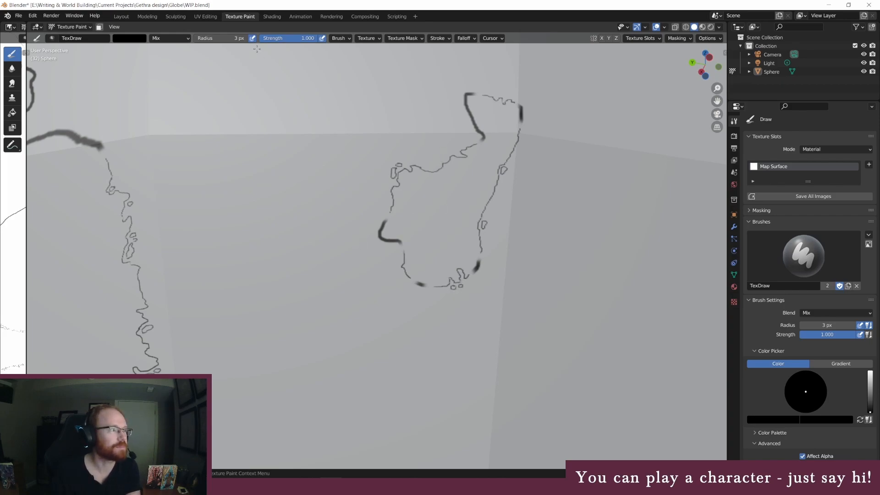
Erase the thick outline remnants at the smaller landmass's western corner, southern edge and northeastern corner with a white 45 px brush
{"action": "left_click", "coordinate": [225, 38]}
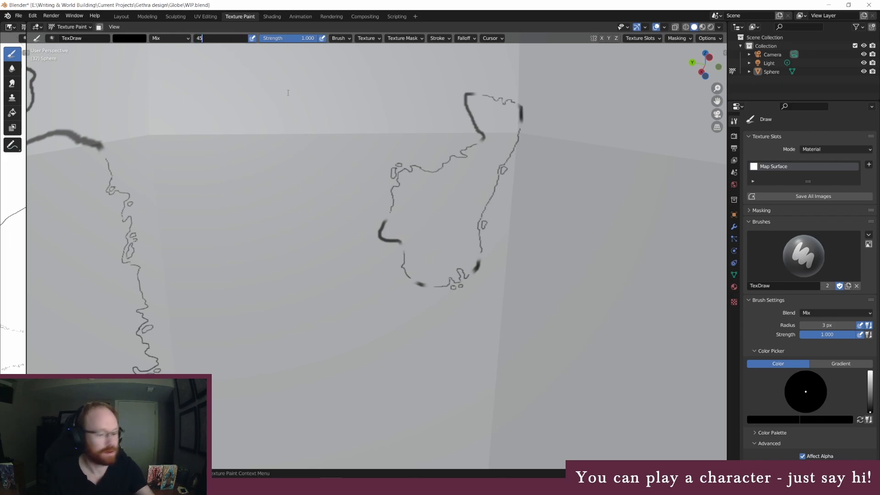
{"action": "type", "text": "45"}
{"action": "key", "text": "Return"}
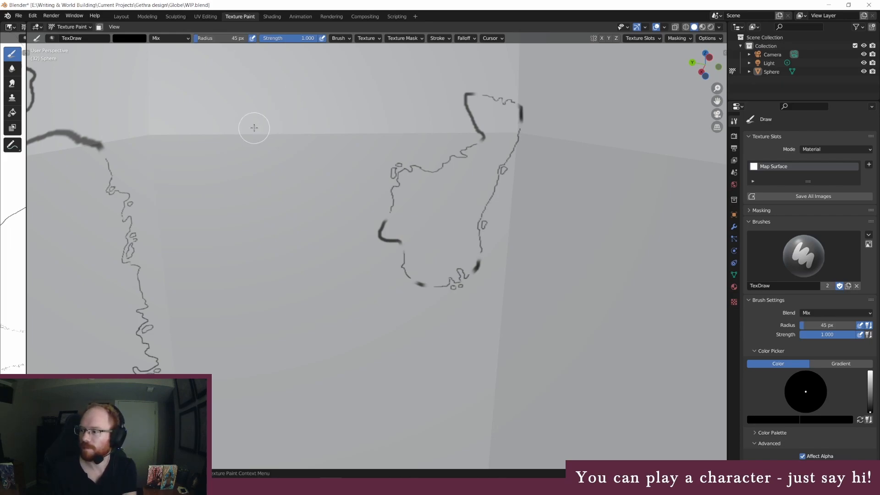
{"action": "left_click", "coordinate": [136, 39]}
{"action": "left_click", "coordinate": [187, 49]}
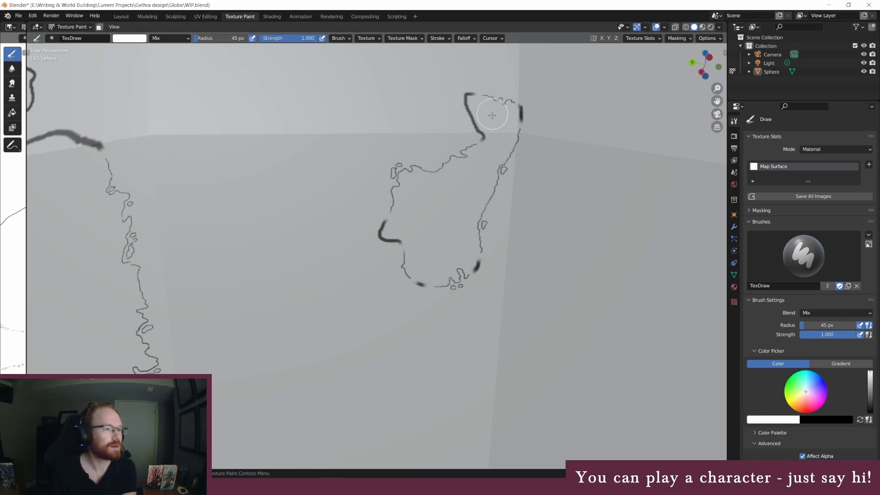
{"action": "mouse_move", "coordinate": [399, 234]}
{"action": "left_mouse_down"}
{"action": "mouse_move", "coordinate": [382, 233]}
{"action": "mouse_move", "coordinate": [383, 224]}
{"action": "mouse_move", "coordinate": [417, 291]}
{"action": "left_mouse_up"}
{"action": "mouse_move", "coordinate": [463, 265]}
{"action": "left_mouse_down"}
{"action": "mouse_move", "coordinate": [477, 271]}
{"action": "mouse_move", "coordinate": [474, 257]}
{"action": "left_mouse_up"}
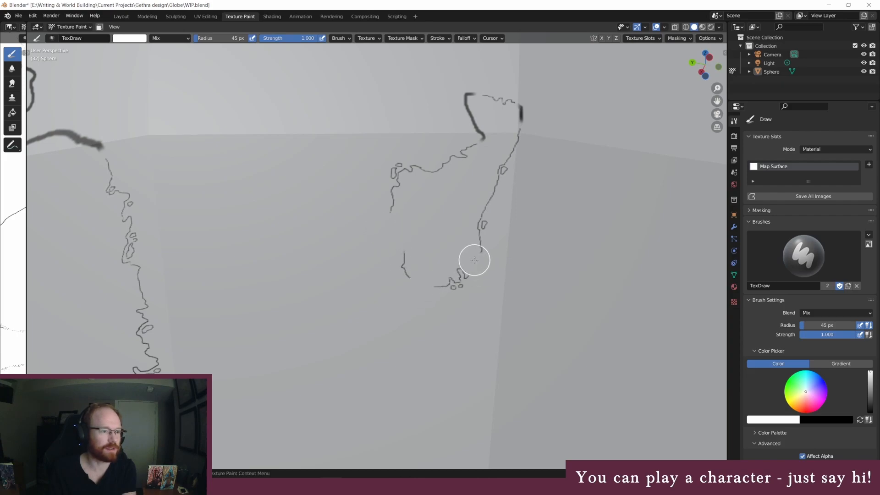
{"action": "left_click_drag", "start_coordinate": [518, 110], "coordinate": [522, 121]}
Join the smaller landmass's western, southern and northeastern coastline gaps with a black 3 px brush, adding small islands at the western and northeastern corners
{"action": "left_click", "coordinate": [129, 38]}
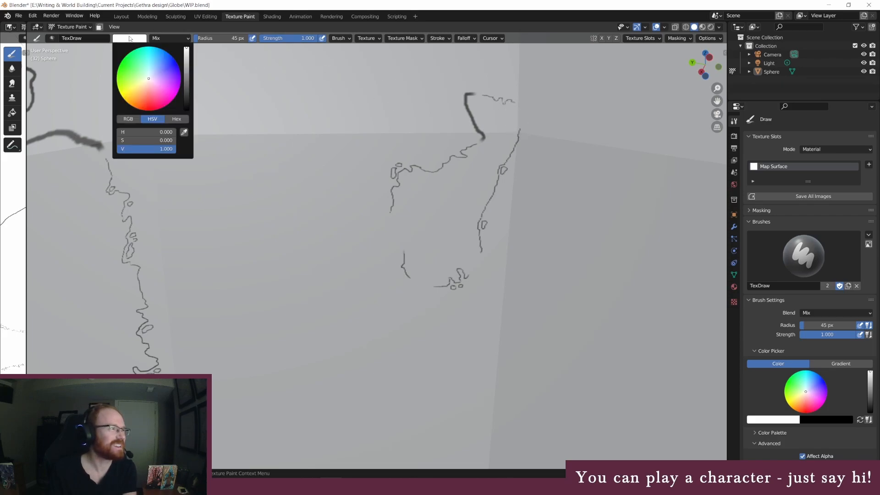
{"action": "left_click_drag", "start_coordinate": [182, 61], "coordinate": [185, 89]}
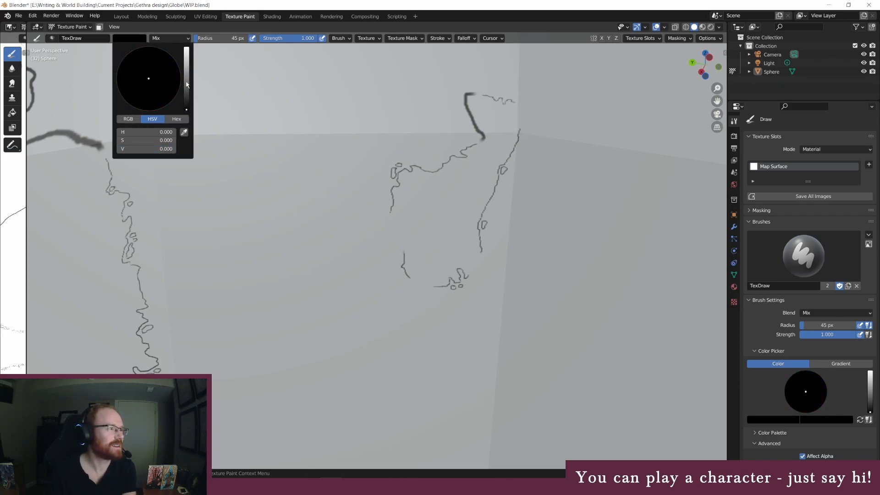
{"action": "left_click", "coordinate": [210, 38]}
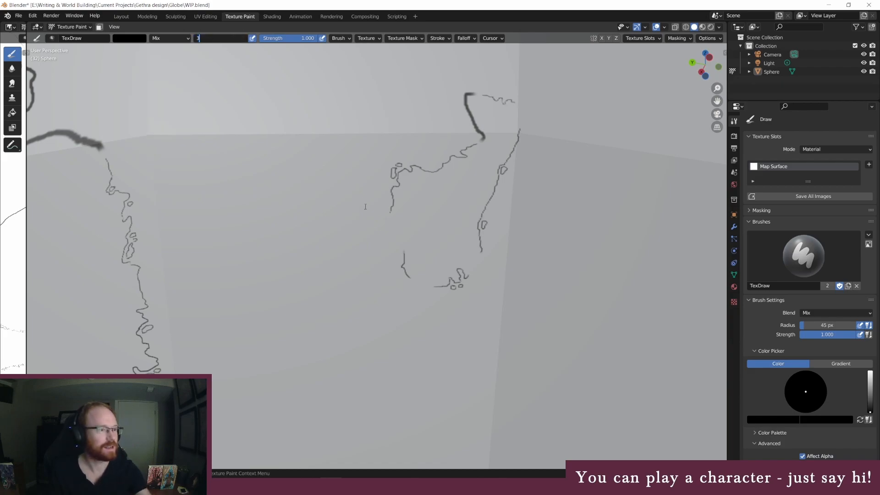
{"action": "type", "text": "3"}
{"action": "key", "text": "Return"}
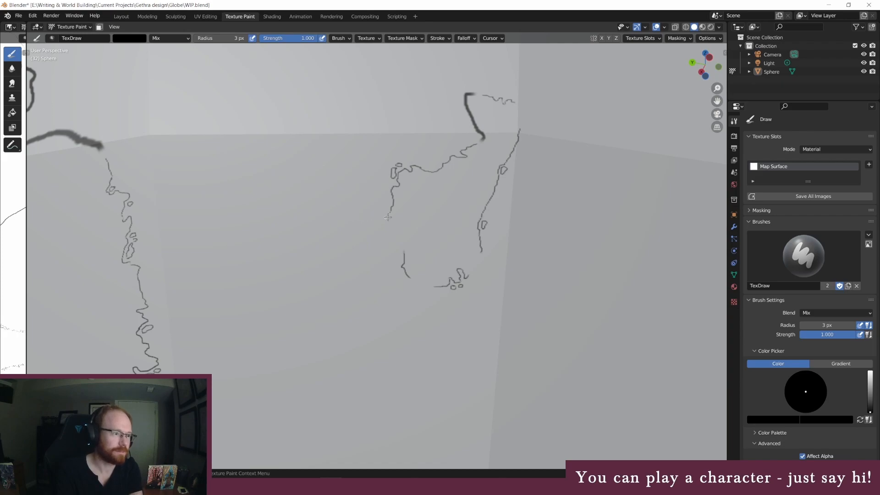
{"action": "mouse_move", "coordinate": [389, 211]}
{"action": "left_mouse_down"}
{"action": "mouse_move", "coordinate": [390, 228]}
{"action": "mouse_move", "coordinate": [407, 242]}
{"action": "left_mouse_up"}
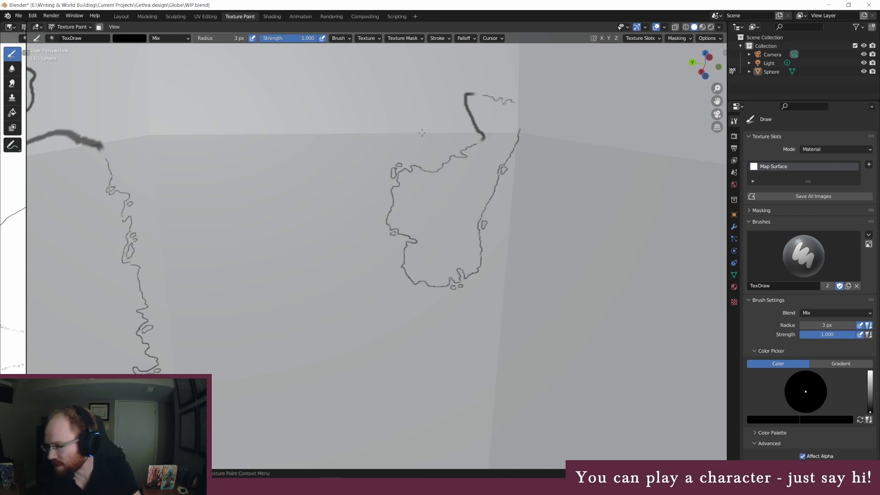
{"action": "mouse_move", "coordinate": [515, 102]}
{"action": "left_mouse_down"}
{"action": "mouse_move", "coordinate": [526, 105]}
{"action": "mouse_move", "coordinate": [521, 125]}
{"action": "left_mouse_up"}
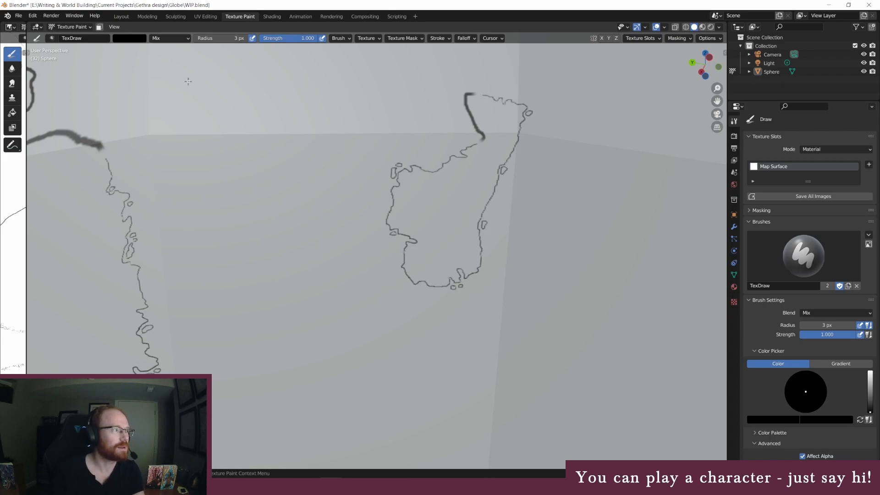
Erase the last thick outline segment on the smaller landmass's northwestern peninsula with a white 45 px brush
{"action": "left_click", "coordinate": [133, 38]}
{"action": "left_click_drag", "start_coordinate": [186, 74], "coordinate": [186, 47]}
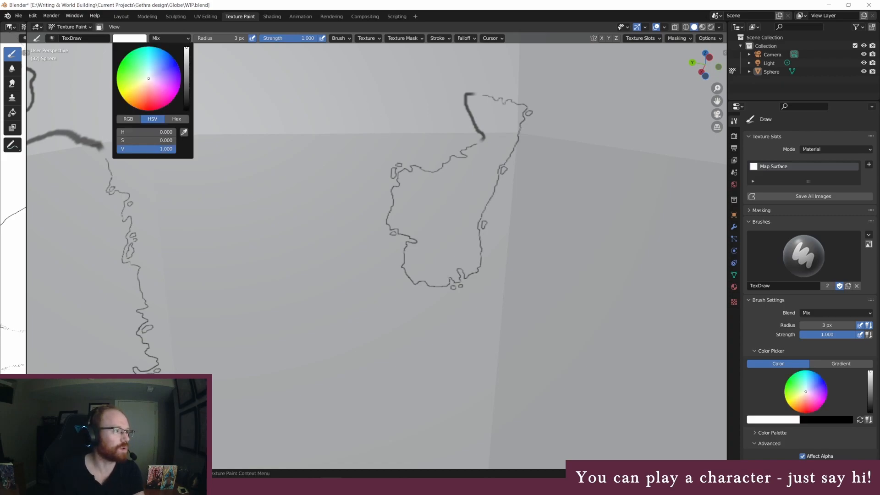
{"action": "left_click", "coordinate": [222, 38]}
{"action": "type", "text": "45"}
{"action": "key", "text": "Return"}
{"action": "left_click_drag", "start_coordinate": [466, 102], "coordinate": [471, 96]}
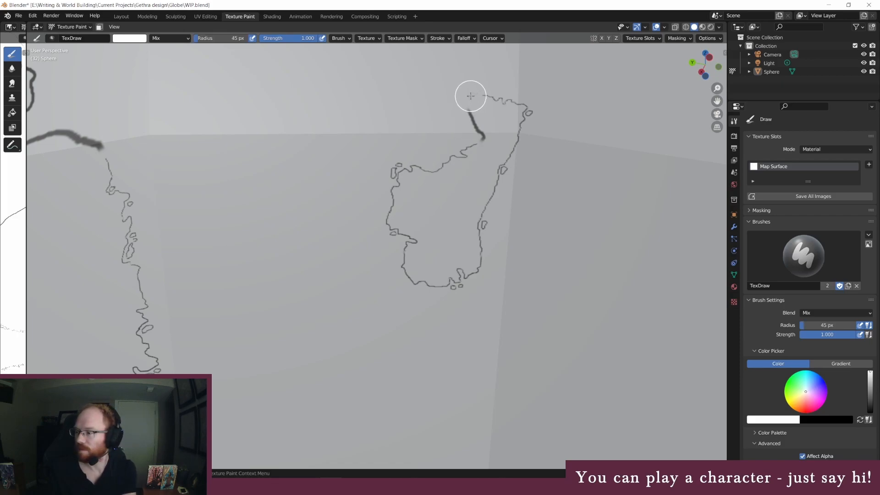
{"action": "mouse_move", "coordinate": [474, 108]}
{"action": "left_mouse_down"}
{"action": "mouse_move", "coordinate": [471, 123]}
{"action": "mouse_move", "coordinate": [484, 135]}
{"action": "left_mouse_up"}
Close the northwestern peninsula's coastline with a jagged black 3 px line, adding small islands at its tip and along the coast below
{"action": "left_click", "coordinate": [215, 37]}
{"action": "key", "text": "Return"}
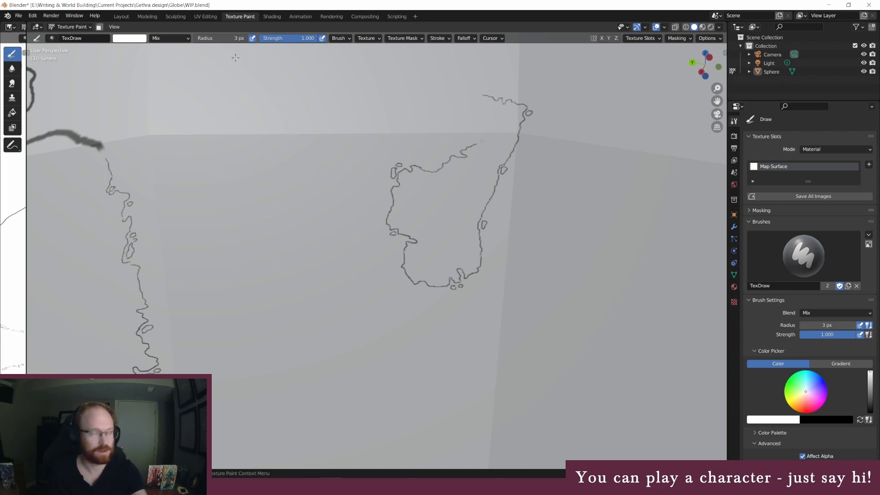
{"action": "left_click", "coordinate": [140, 38]}
{"action": "left_click_drag", "start_coordinate": [185, 66], "coordinate": [186, 109]}
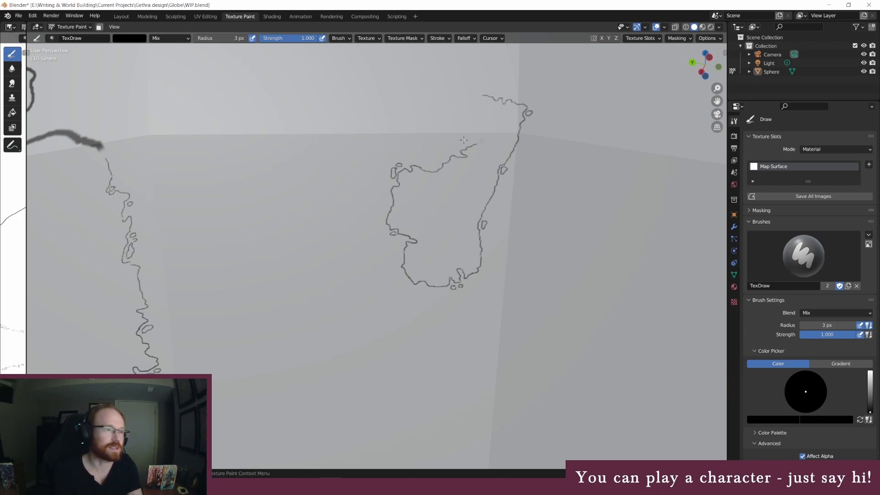
{"action": "mouse_move", "coordinate": [477, 143]}
{"action": "left_mouse_down"}
{"action": "mouse_move", "coordinate": [487, 135]}
{"action": "mouse_move", "coordinate": [470, 102]}
{"action": "mouse_move", "coordinate": [481, 95]}
{"action": "mouse_move", "coordinate": [465, 102]}
{"action": "mouse_move", "coordinate": [468, 94]}
{"action": "left_mouse_up"}
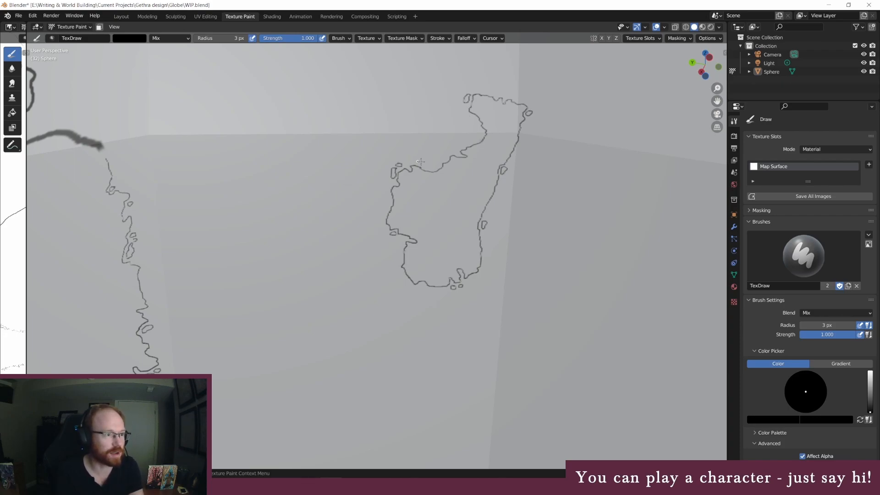
{"action": "left_click_drag", "start_coordinate": [443, 155], "coordinate": [441, 159]}
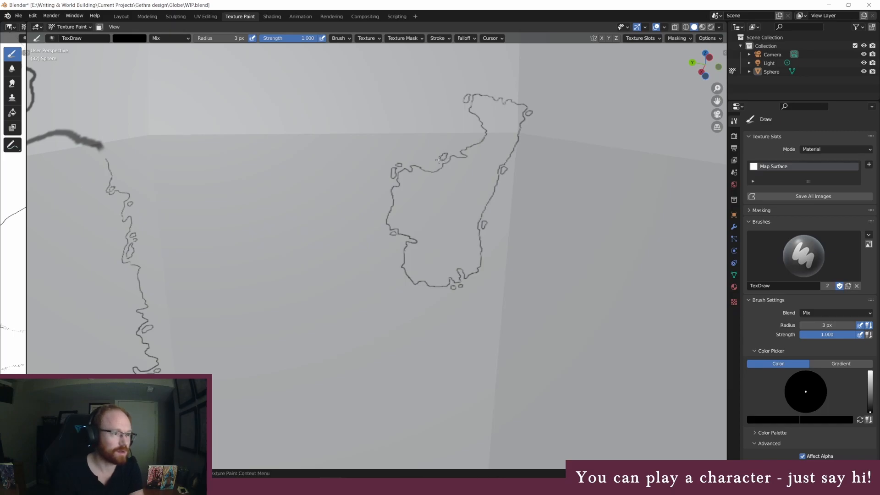
{"action": "scroll", "coordinate": [362, 198], "scroll_direction": "down", "scroll_amount": 4}
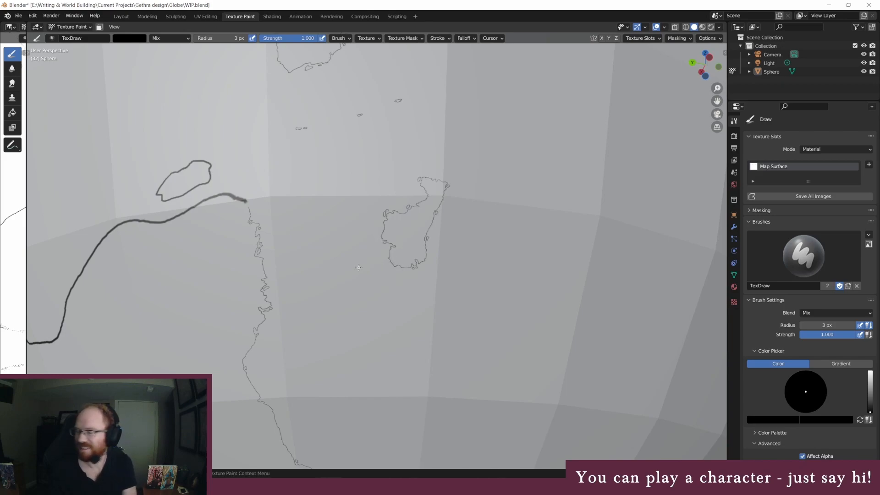
{"action": "scroll", "coordinate": [331, 258], "scroll_direction": "down", "scroll_amount": 2}
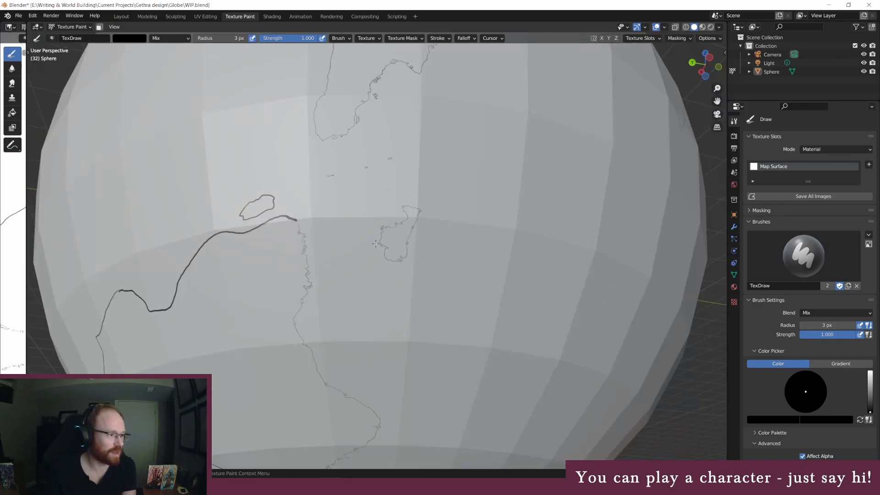
{"action": "mouse_move", "coordinate": [375, 245]}
{"action": "middle_mouse_down"}
{"action": "mouse_move", "coordinate": [378, 170]}
{"action": "mouse_move", "coordinate": [385, 176]}
{"action": "middle_mouse_up"}
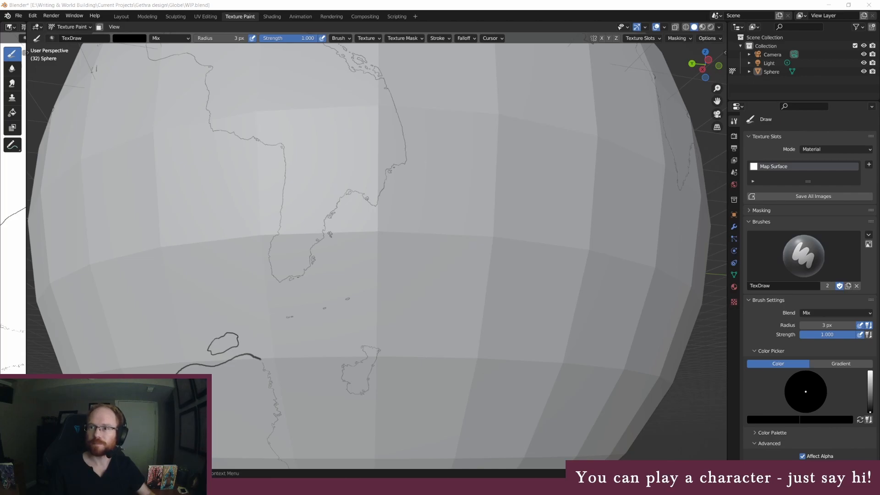
Switch to the browser and look through the chapter posts and sidebar map on the Lives of Gethra homepage
{"action": "left_click_drag", "start_coordinate": [879, 282], "coordinate": [398, 1]}
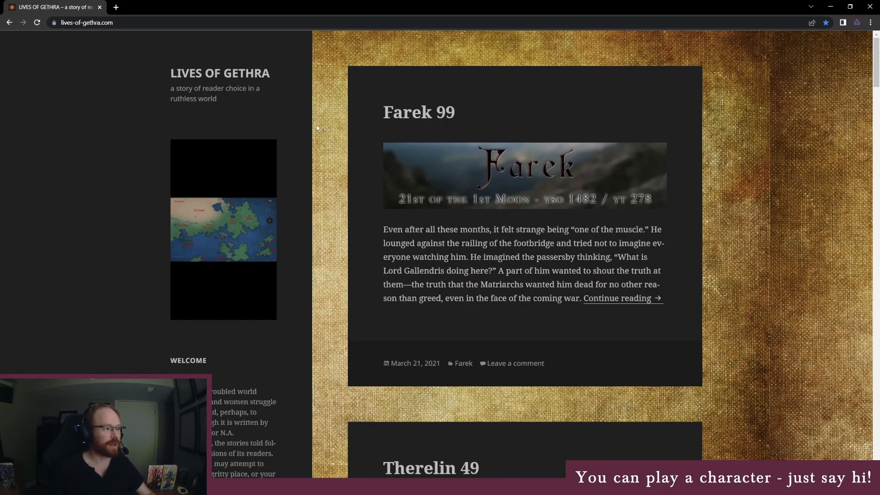
{"action": "scroll", "coordinate": [318, 169], "scroll_direction": "down", "scroll_amount": 3}
{"action": "scroll", "coordinate": [331, 211], "scroll_direction": "up", "scroll_amount": 3}
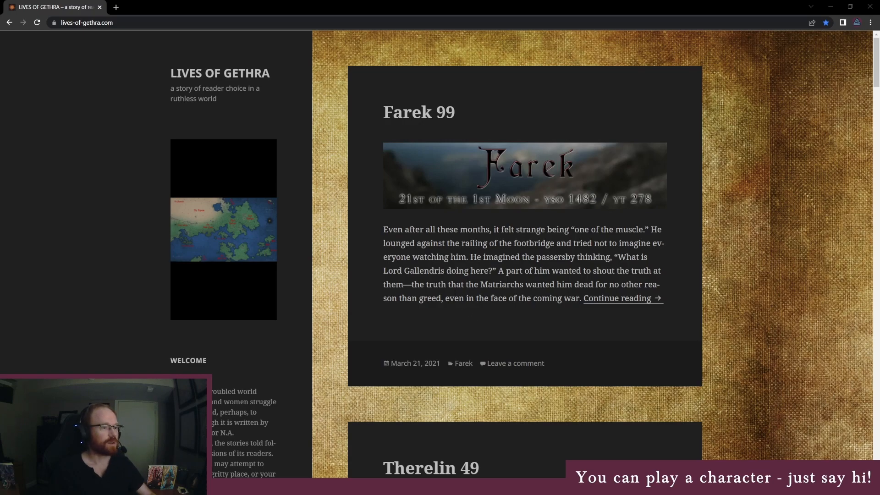
{"action": "scroll", "coordinate": [396, 325], "scroll_direction": "down", "scroll_amount": 3}
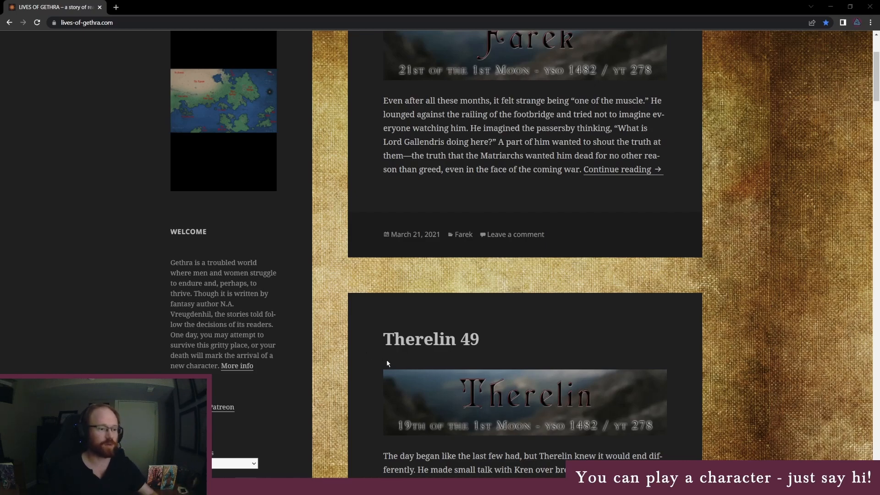
{"action": "scroll", "coordinate": [386, 358], "scroll_direction": "down", "scroll_amount": 2}
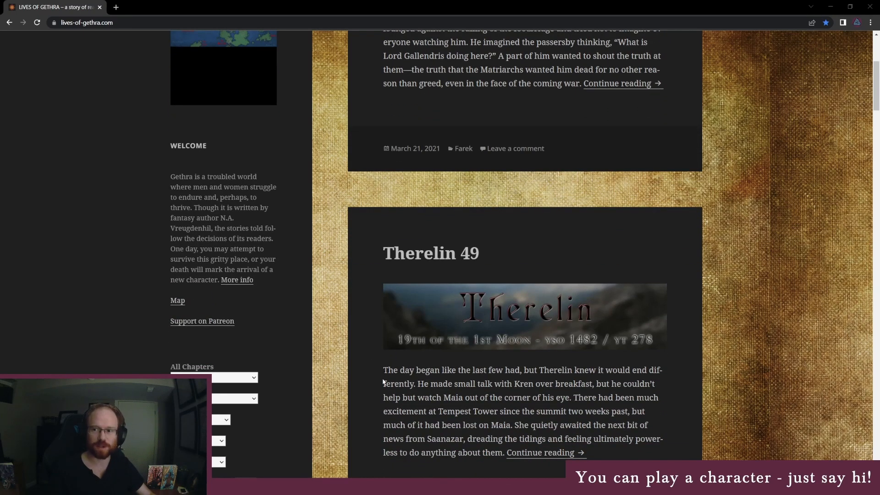
{"action": "scroll", "coordinate": [311, 357], "scroll_direction": "up", "scroll_amount": 4}
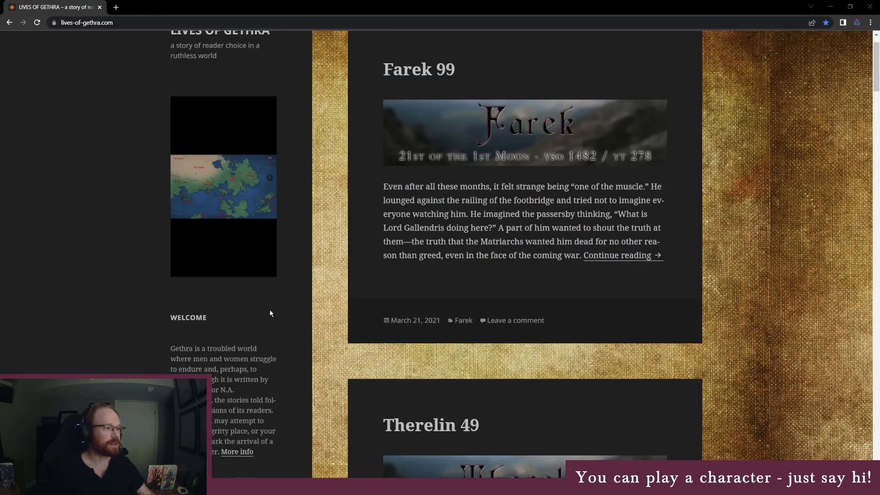
{"action": "scroll", "coordinate": [284, 314], "scroll_direction": "down", "scroll_amount": 4}
{"action": "scroll", "coordinate": [307, 316], "scroll_direction": "up", "scroll_amount": 2}
{"action": "scroll", "coordinate": [299, 314], "scroll_direction": "up", "scroll_amount": 3}
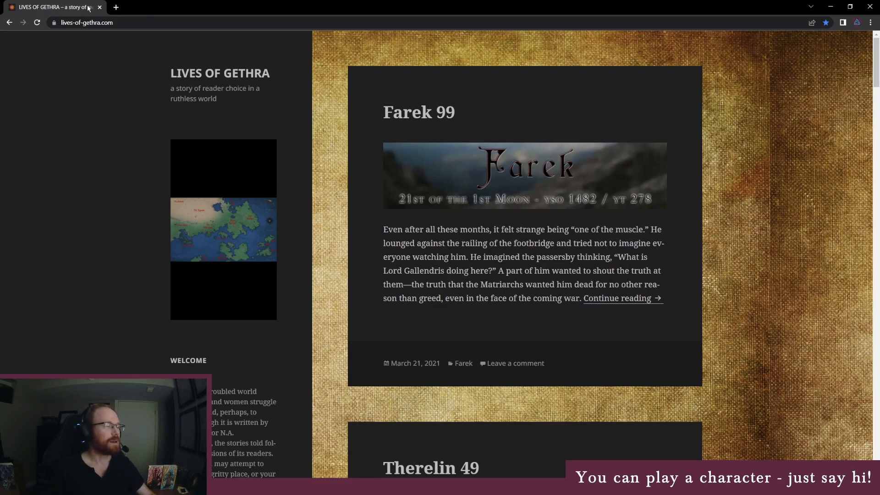
{"action": "left_click_drag", "start_coordinate": [88, 8], "coordinate": [879, 184]}
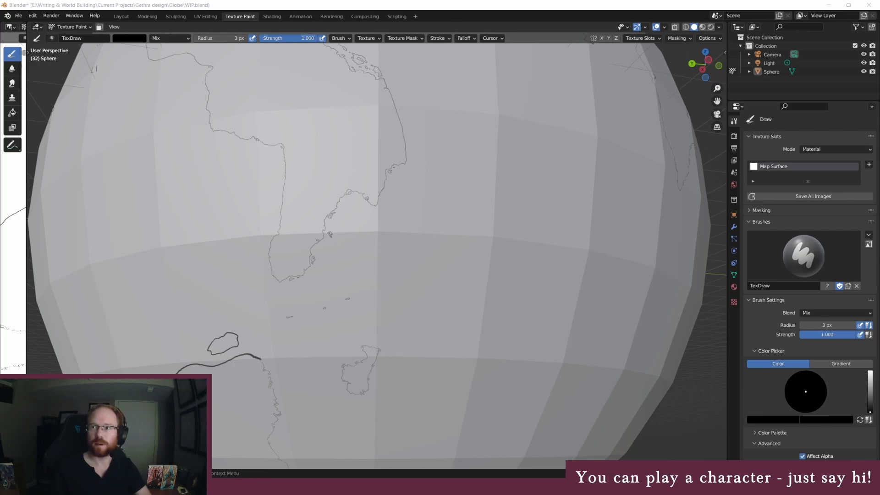
Switch to the World of Gethra page on World Anvil and view the Aon Isatar article under World Characters, YSO 700-800
{"action": "left_click_drag", "start_coordinate": [879, 316], "coordinate": [488, 1]}
{"action": "scroll", "coordinate": [304, 390], "scroll_direction": "down", "scroll_amount": 2}
{"action": "scroll", "coordinate": [300, 391], "scroll_direction": "down", "scroll_amount": 5}
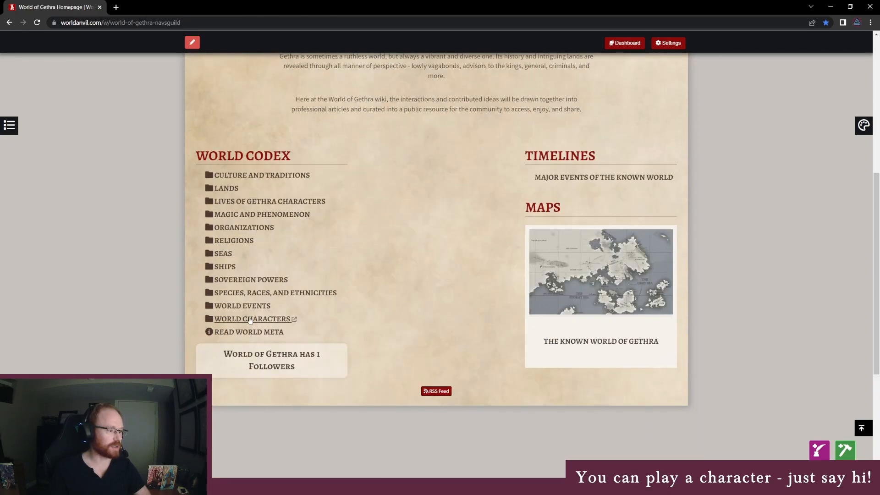
{"action": "left_click", "coordinate": [251, 321]}
{"action": "left_click", "coordinate": [255, 331]}
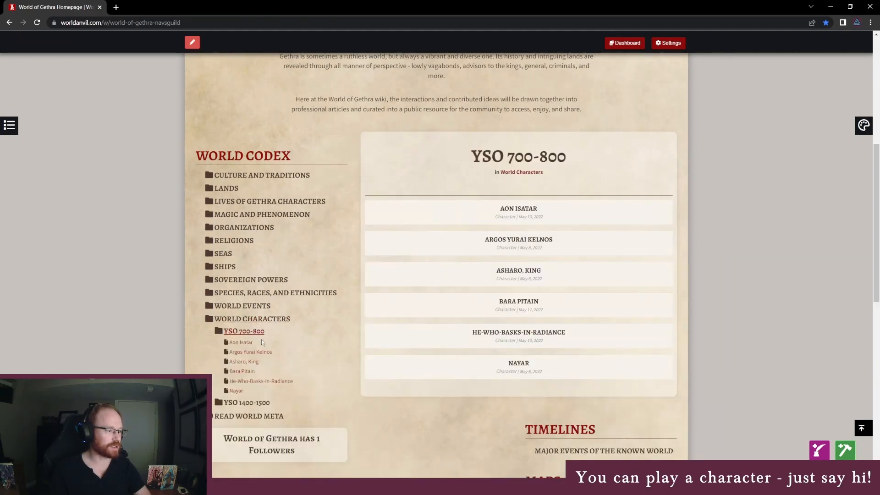
{"action": "left_click", "coordinate": [240, 343]}
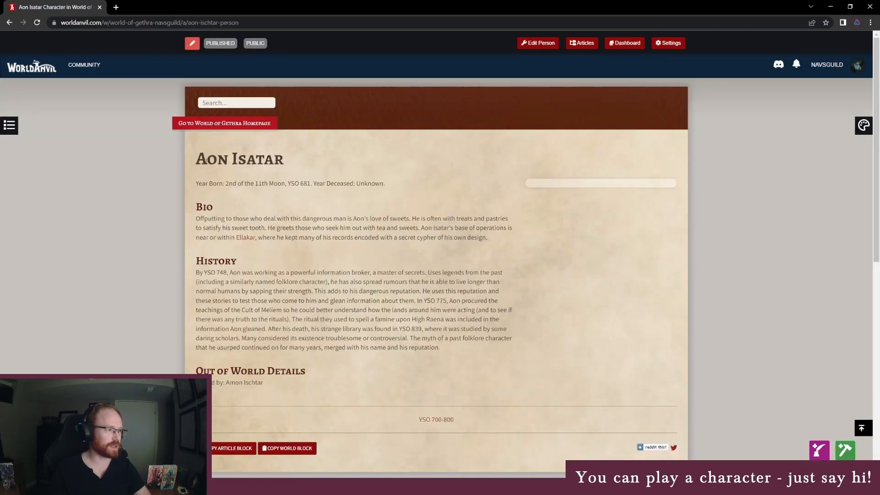
{"action": "left_click_drag", "start_coordinate": [195, 159], "coordinate": [290, 168]}
{"action": "left_click", "coordinate": [281, 211]}
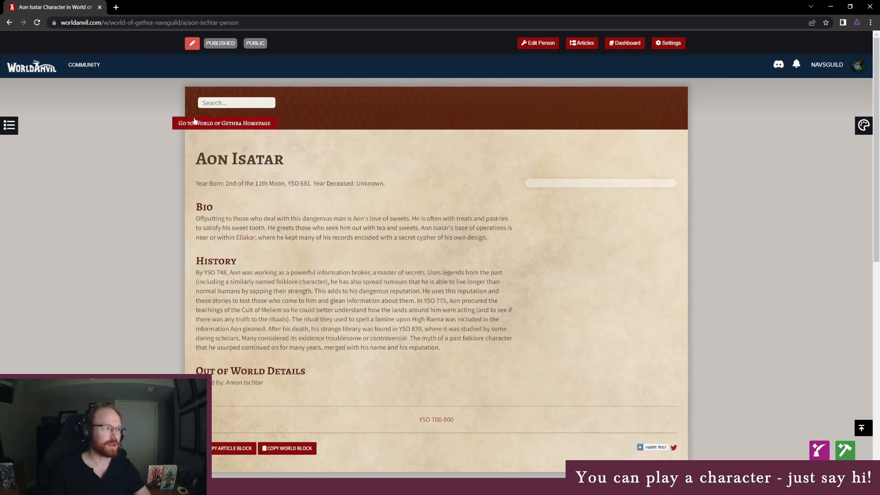
Return to the World Codex, view the Bara Pitain article, and close the page to get back to Blender
{"action": "left_click", "coordinate": [8, 24]}
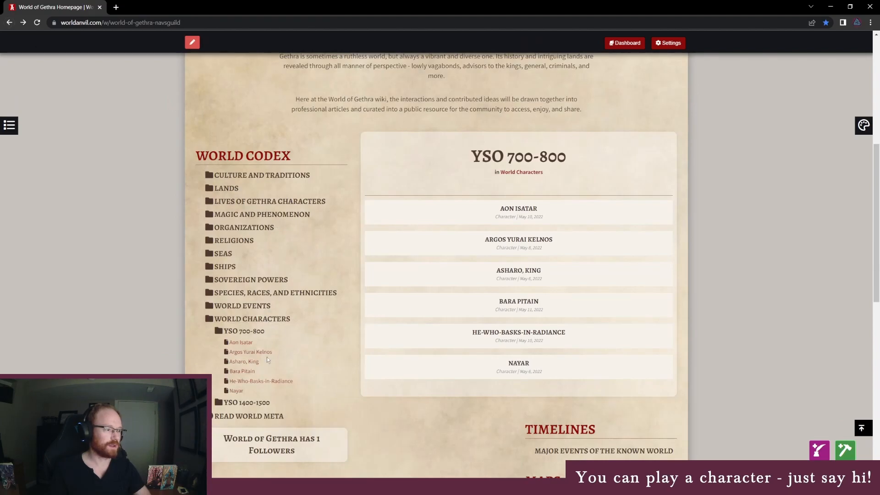
{"action": "left_click", "coordinate": [242, 371]}
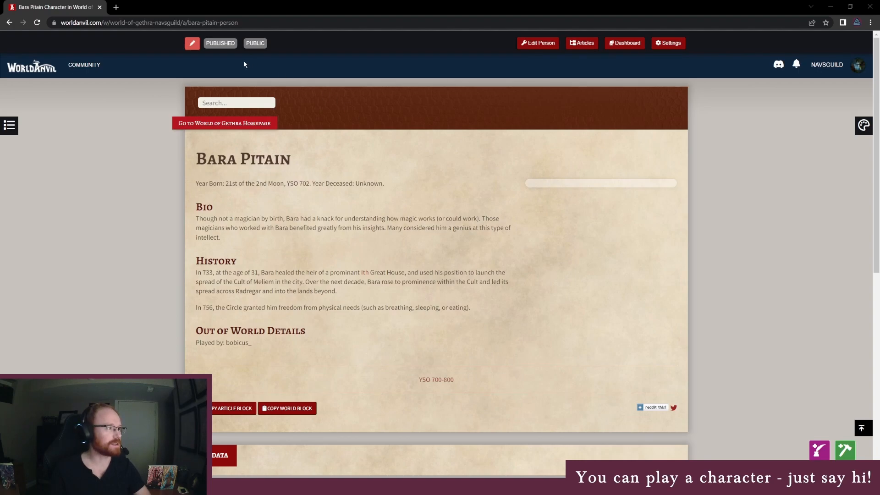
{"action": "left_click", "coordinate": [100, 7]}
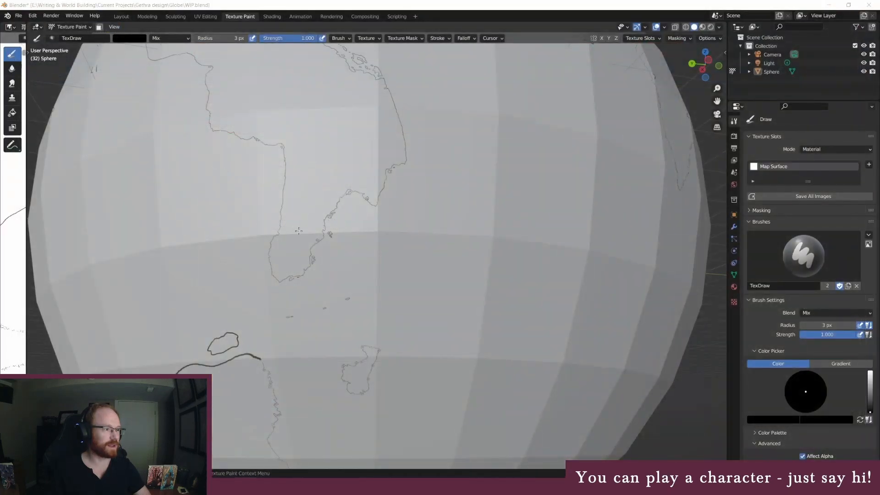
Erase parts of the small northern island's thick outline and the mainland coast below it with a white 45 px brush
{"action": "mouse_move", "coordinate": [292, 276]}
{"action": "middle_mouse_down"}
{"action": "mouse_move", "coordinate": [431, 264]}
{"action": "mouse_move", "coordinate": [480, 247]}
{"action": "mouse_move", "coordinate": [441, 246]}
{"action": "middle_mouse_up"}
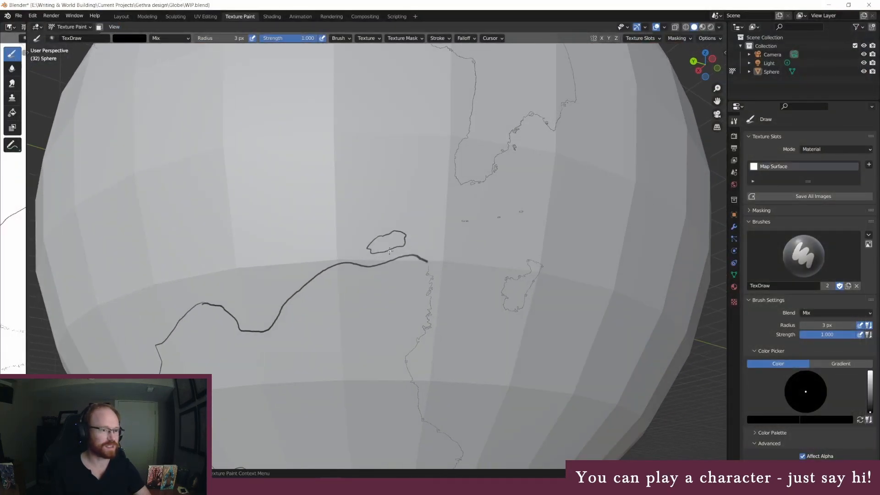
{"action": "scroll", "coordinate": [389, 251], "scroll_direction": "up", "scroll_amount": 7}
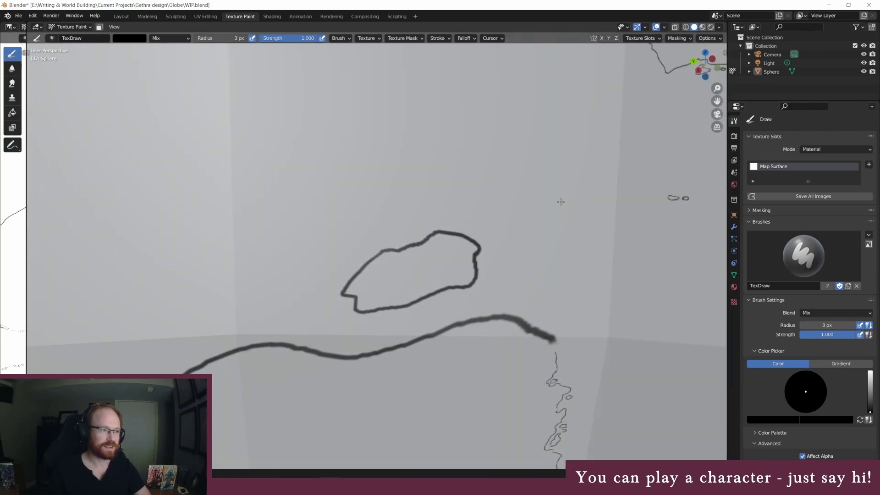
{"action": "left_click", "coordinate": [129, 38]}
{"action": "left_click", "coordinate": [186, 49]}
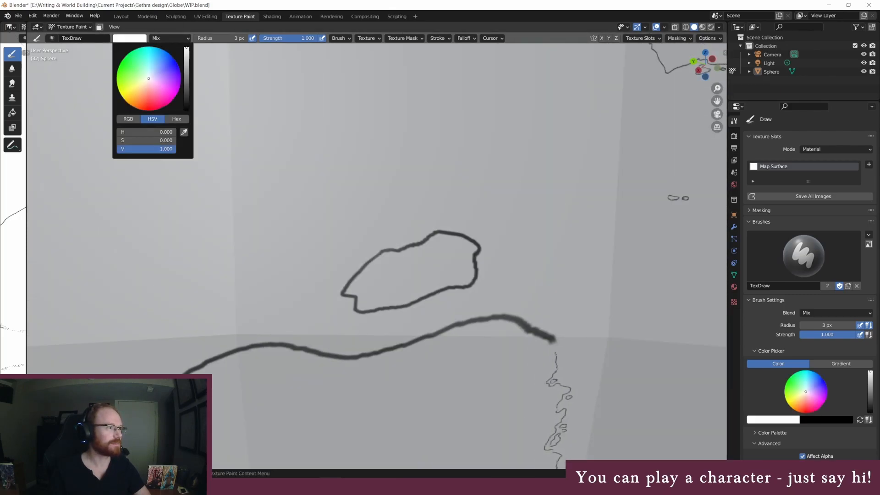
{"action": "left_click", "coordinate": [220, 38]}
{"action": "type", "text": "45"}
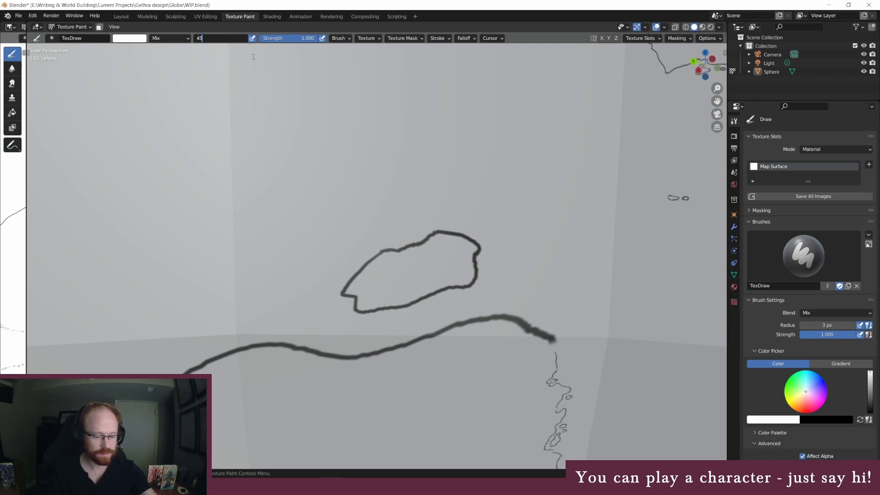
{"action": "key", "text": "Return"}
{"action": "mouse_move", "coordinate": [367, 353]}
{"action": "left_mouse_down"}
{"action": "mouse_move", "coordinate": [383, 356]}
{"action": "mouse_move", "coordinate": [358, 355]}
{"action": "mouse_move", "coordinate": [418, 343]}
{"action": "mouse_move", "coordinate": [468, 321]}
{"action": "mouse_move", "coordinate": [436, 294]}
{"action": "mouse_move", "coordinate": [385, 310]}
{"action": "mouse_move", "coordinate": [360, 261]}
{"action": "mouse_move", "coordinate": [349, 277]}
{"action": "mouse_move", "coordinate": [430, 235]}
{"action": "mouse_move", "coordinate": [466, 240]}
{"action": "left_mouse_up"}
Draw jagged black 3 px coastlines across the island's southern, northern and northwestern gaps, adding a tiny islet off its north coast
{"action": "left_click", "coordinate": [220, 38]}
{"action": "type", "text": "3"}
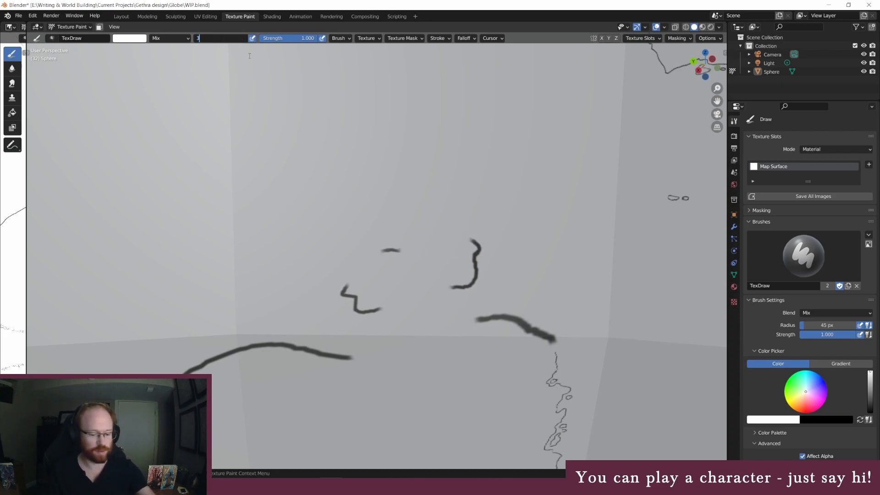
{"action": "key", "text": "Return"}
{"action": "left_click", "coordinate": [136, 41]}
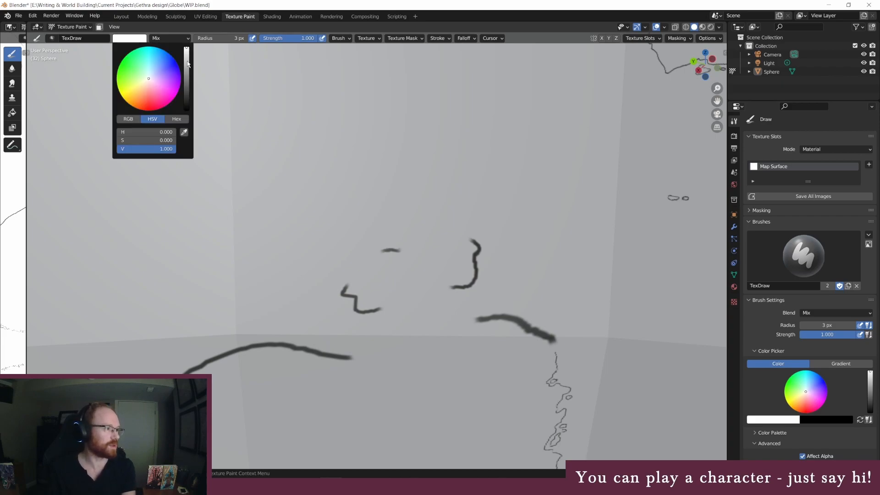
{"action": "left_click_drag", "start_coordinate": [186, 64], "coordinate": [186, 109]}
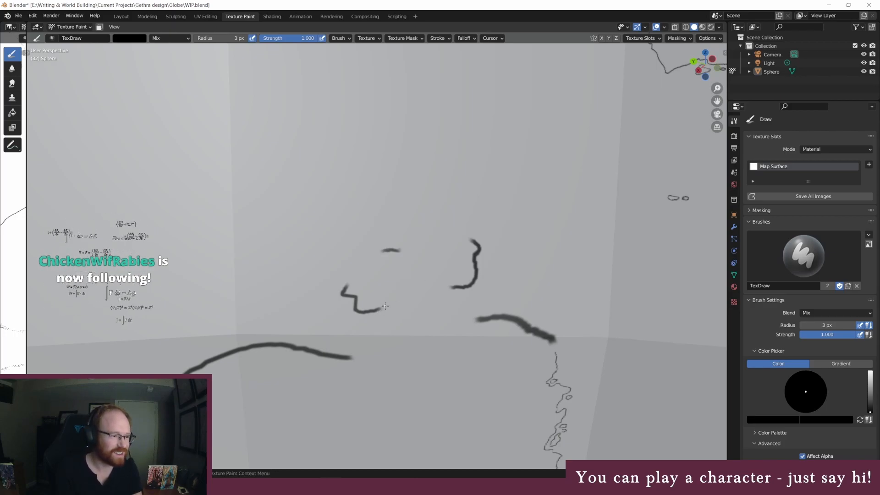
{"action": "left_click_drag", "start_coordinate": [387, 306], "coordinate": [447, 288]}
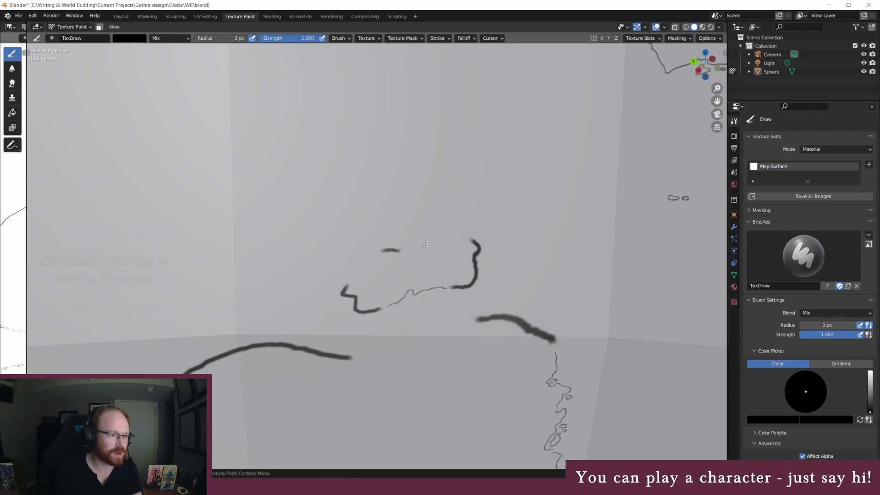
{"action": "mouse_move", "coordinate": [406, 249]}
{"action": "left_mouse_down"}
{"action": "mouse_move", "coordinate": [435, 230]}
{"action": "mouse_move", "coordinate": [468, 238]}
{"action": "left_mouse_up"}
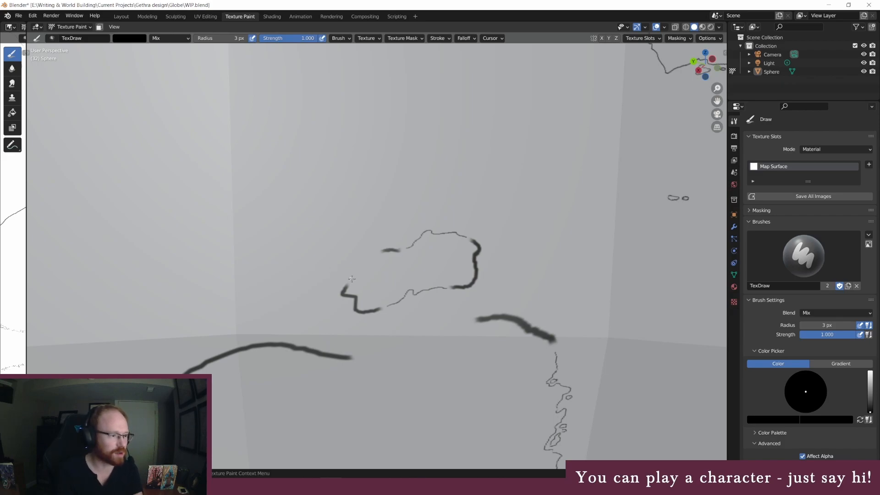
{"action": "left_click_drag", "start_coordinate": [358, 275], "coordinate": [375, 253]}
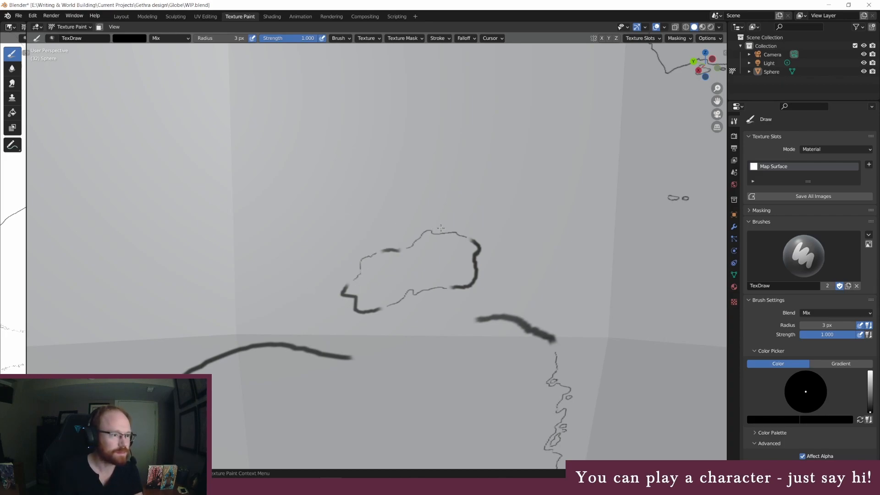
{"action": "left_click_drag", "start_coordinate": [436, 230], "coordinate": [448, 227]}
Erase the thick outline remnants on the island's northern, northeastern and southwestern edges with a white 45 px brush
{"action": "left_click", "coordinate": [225, 38]}
{"action": "type", "text": "45"}
{"action": "key", "text": "Return"}
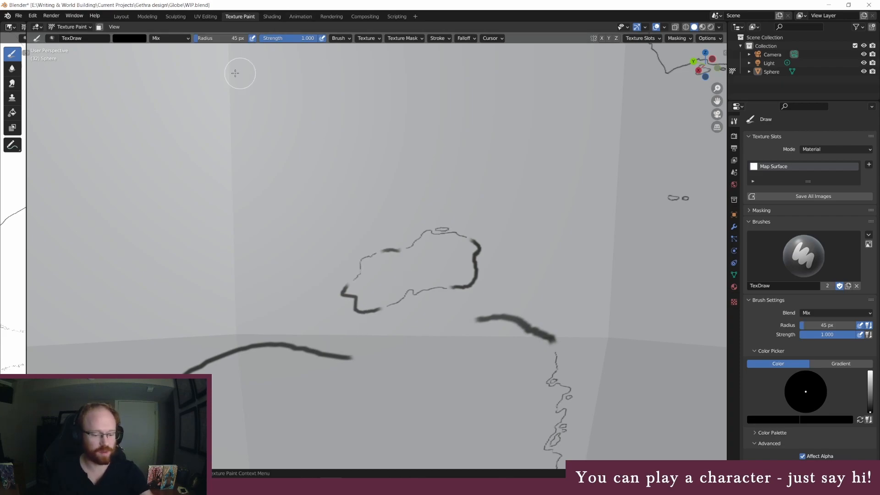
{"action": "left_click", "coordinate": [132, 38]}
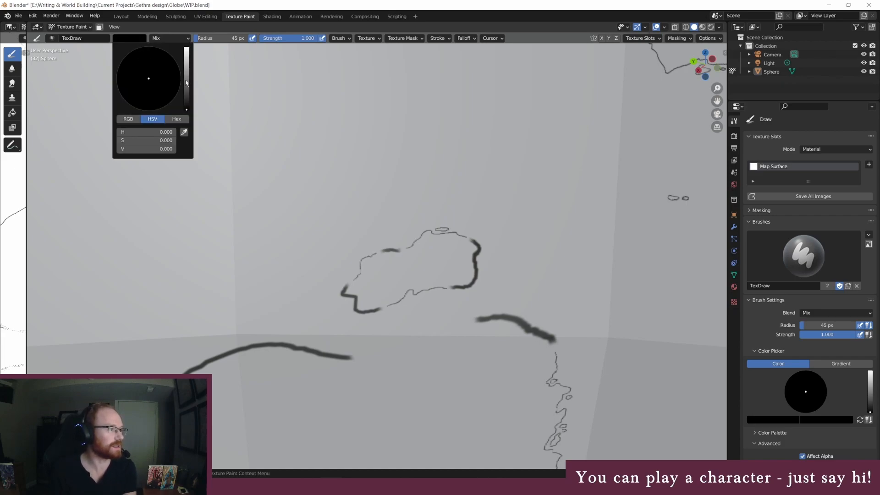
{"action": "left_click_drag", "start_coordinate": [186, 82], "coordinate": [186, 46]}
{"action": "mouse_move", "coordinate": [395, 255]}
{"action": "left_mouse_down"}
{"action": "mouse_move", "coordinate": [389, 246]}
{"action": "mouse_move", "coordinate": [444, 269]}
{"action": "mouse_move", "coordinate": [477, 249]}
{"action": "mouse_move", "coordinate": [473, 241]}
{"action": "mouse_move", "coordinate": [467, 278]}
{"action": "left_mouse_up"}
{"action": "left_click_drag", "start_coordinate": [352, 297], "coordinate": [378, 310]}
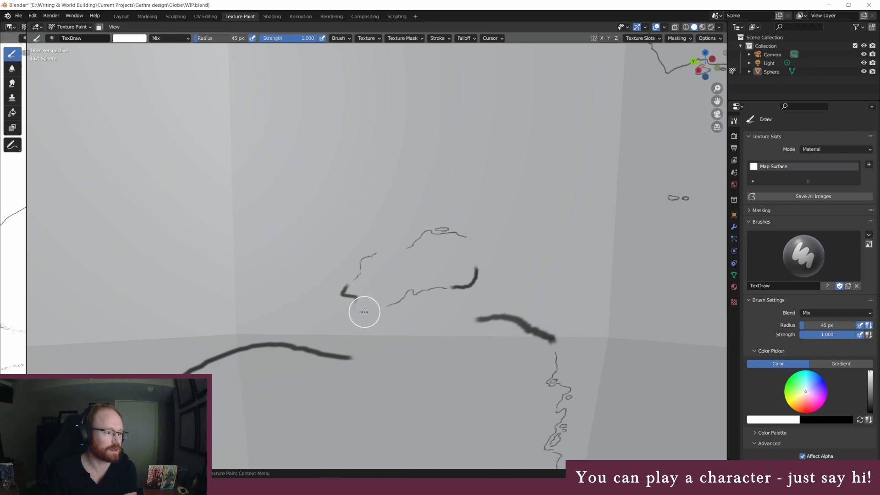
Fill the island's northeastern, northern and southwestern coastline gaps with jagged black 3 px lines
{"action": "left_click", "coordinate": [126, 39]}
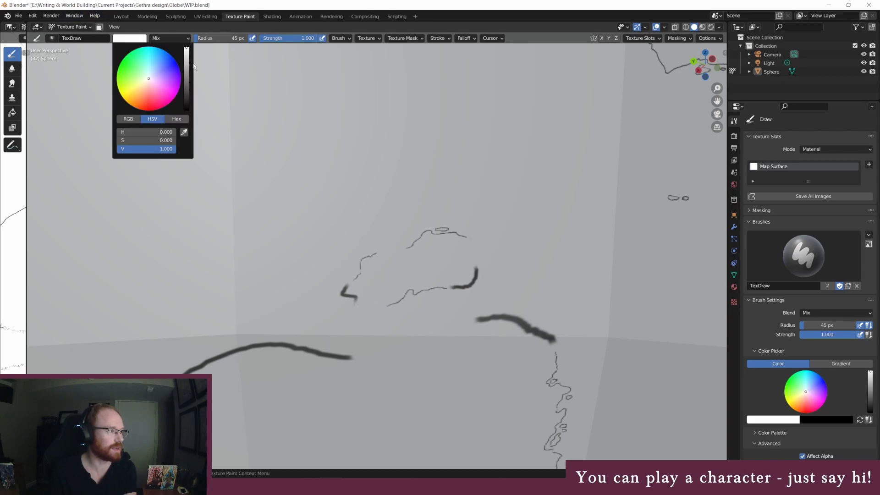
{"action": "left_click_drag", "start_coordinate": [186, 65], "coordinate": [186, 110]}
{"action": "left_click", "coordinate": [214, 38]}
{"action": "type", "text": "3"}
{"action": "key", "text": "Return"}
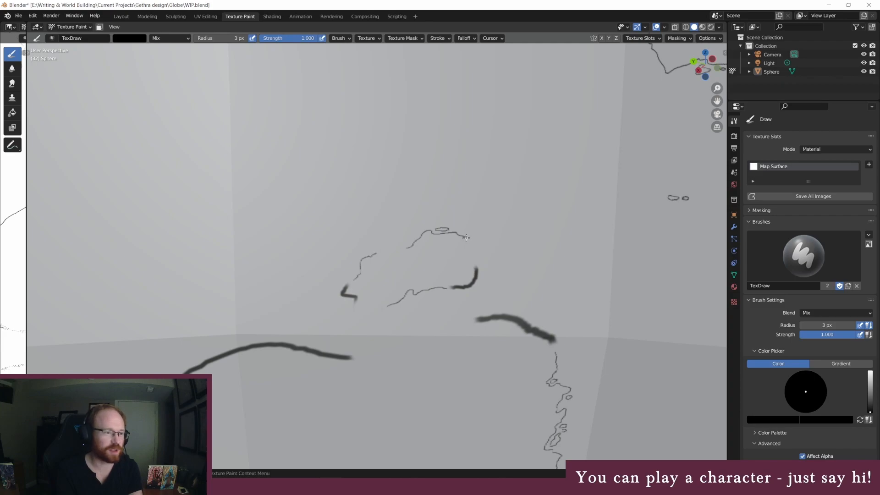
{"action": "left_click_drag", "start_coordinate": [478, 248], "coordinate": [476, 267]}
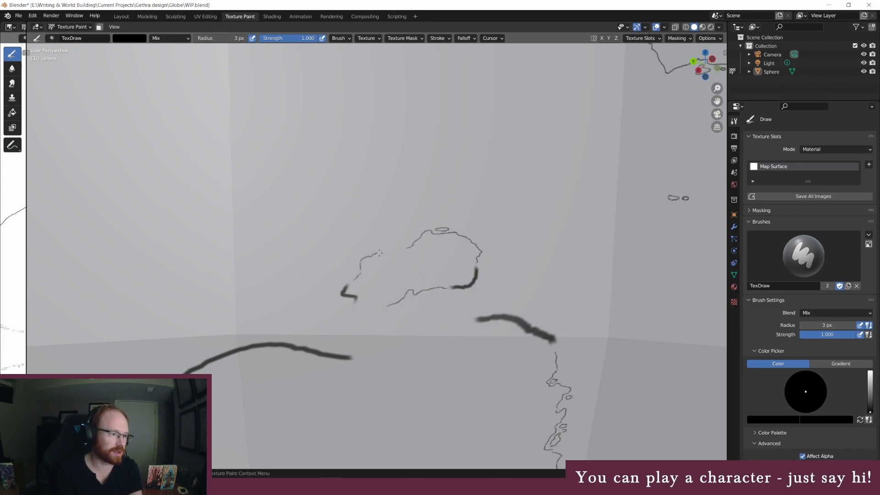
{"action": "left_click_drag", "start_coordinate": [377, 253], "coordinate": [405, 248]}
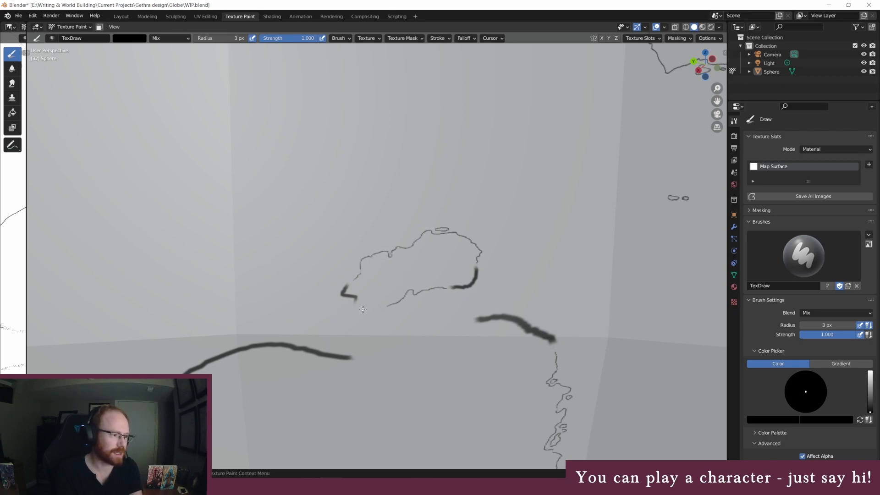
{"action": "left_click_drag", "start_coordinate": [358, 308], "coordinate": [376, 310]}
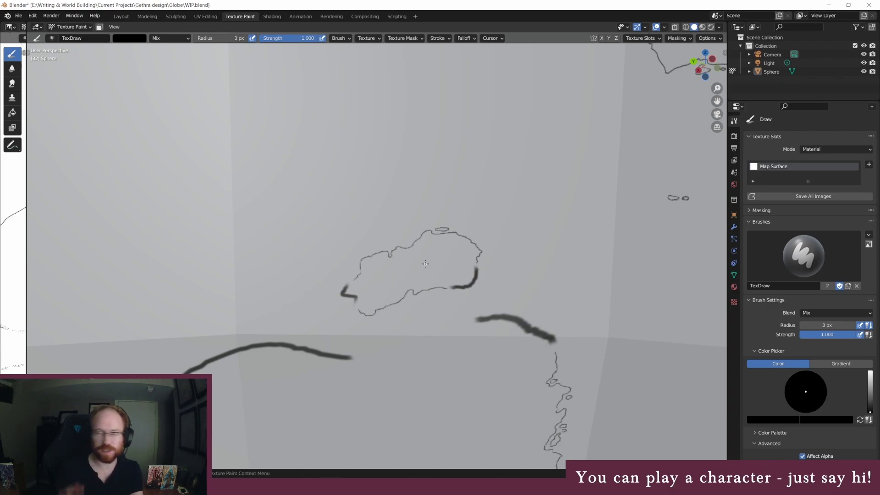
Erase the thick outline remnants on the small island's southeastern corner and western tip with a white 45 px brush
{"action": "left_click", "coordinate": [138, 39]}
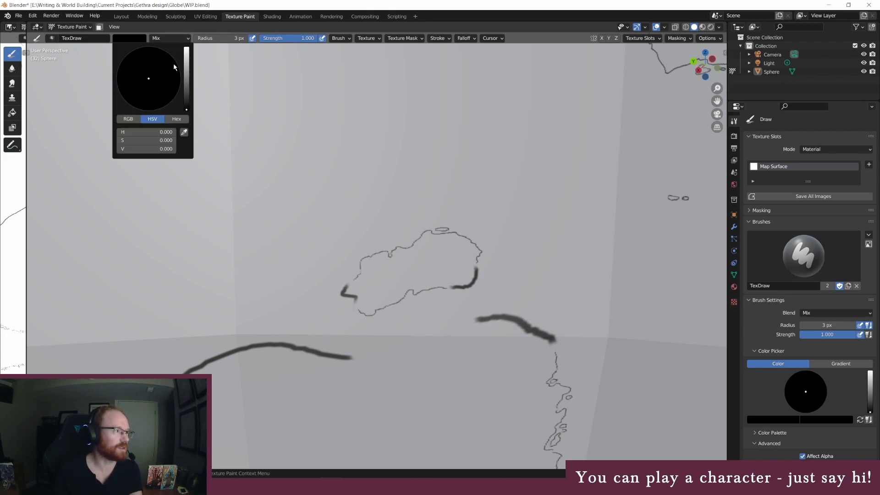
{"action": "left_click_drag", "start_coordinate": [184, 65], "coordinate": [186, 47]}
{"action": "left_click", "coordinate": [216, 39]}
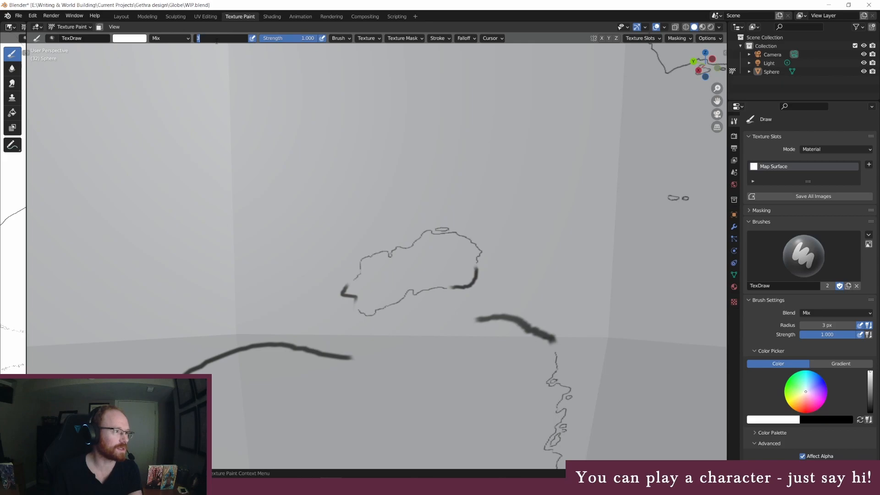
{"action": "type", "text": "45"}
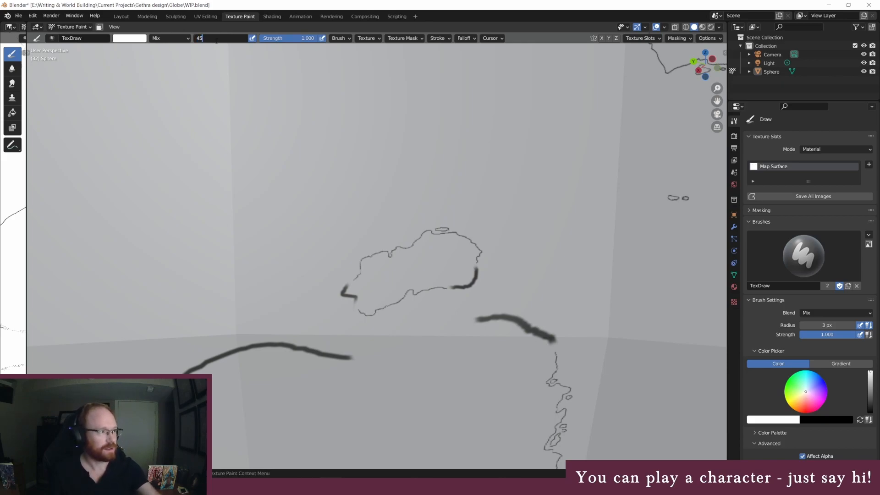
{"action": "key", "text": "Return"}
{"action": "mouse_move", "coordinate": [476, 292]}
{"action": "left_mouse_down"}
{"action": "mouse_move", "coordinate": [454, 287]}
{"action": "mouse_move", "coordinate": [475, 271]}
{"action": "left_mouse_up"}
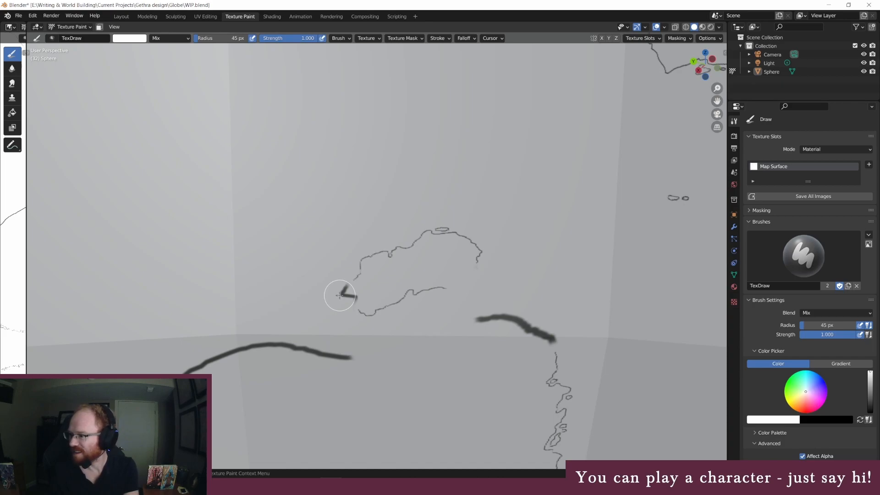
{"action": "left_click_drag", "start_coordinate": [339, 292], "coordinate": [346, 293]}
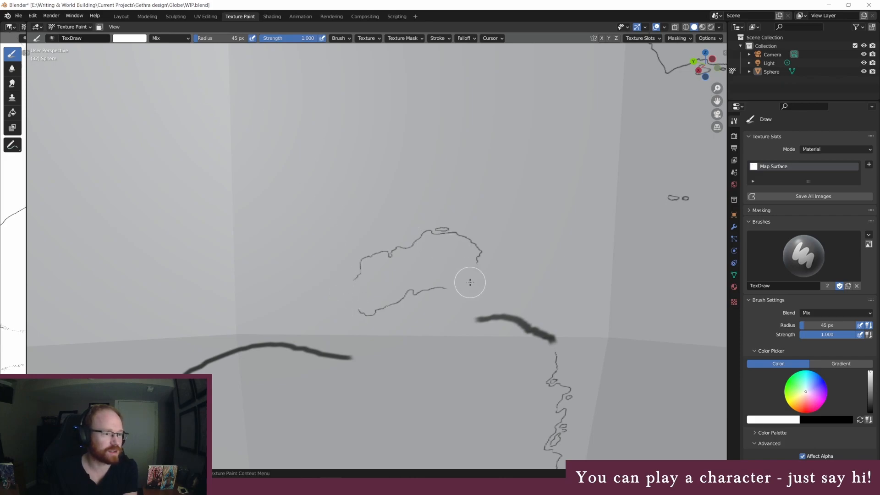
Close the island's southeastern and western coastline gaps with jagged black 3 px lines, adding tiny islets off its west and north coasts
{"action": "left_click", "coordinate": [134, 39]}
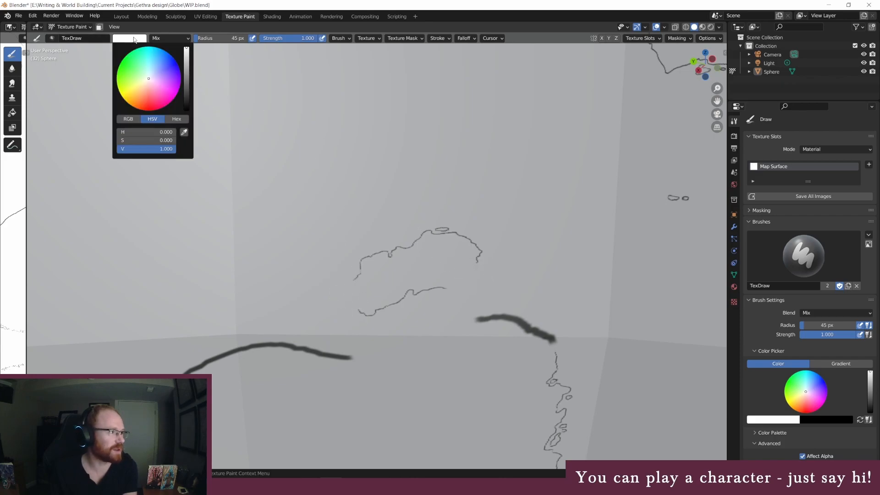
{"action": "left_click_drag", "start_coordinate": [187, 73], "coordinate": [187, 110]}
{"action": "left_click", "coordinate": [220, 38]}
{"action": "type", "text": "3"}
{"action": "key", "text": "Return"}
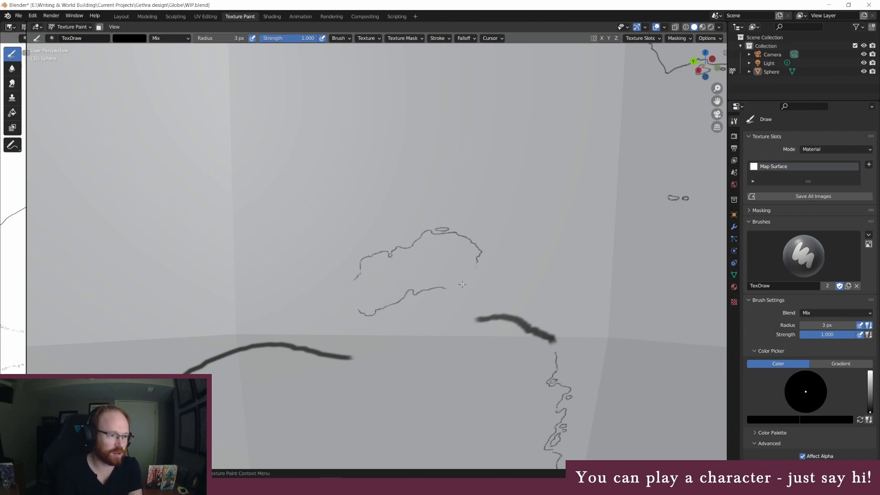
{"action": "mouse_move", "coordinate": [447, 288]}
{"action": "left_mouse_down"}
{"action": "mouse_move", "coordinate": [465, 275]}
{"action": "mouse_move", "coordinate": [478, 280]}
{"action": "mouse_move", "coordinate": [473, 271]}
{"action": "left_mouse_up"}
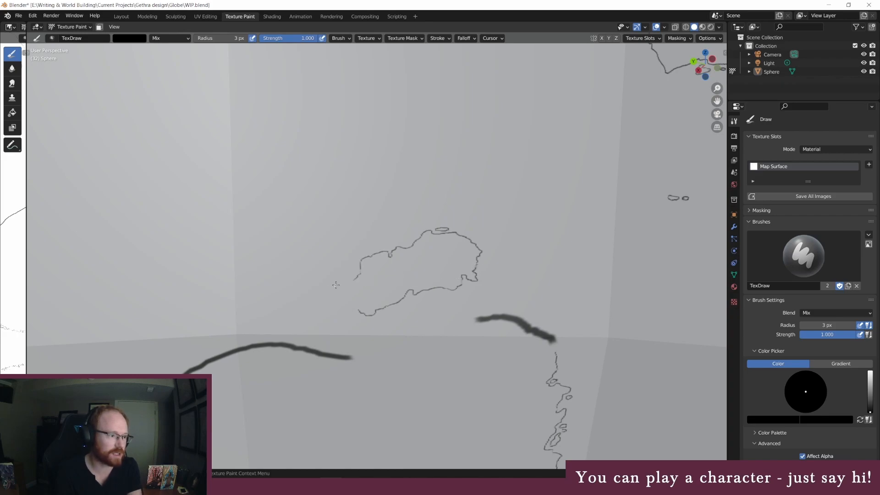
{"action": "mouse_move", "coordinate": [355, 279]}
{"action": "left_mouse_down"}
{"action": "mouse_move", "coordinate": [346, 299]}
{"action": "mouse_move", "coordinate": [354, 304]}
{"action": "left_mouse_up"}
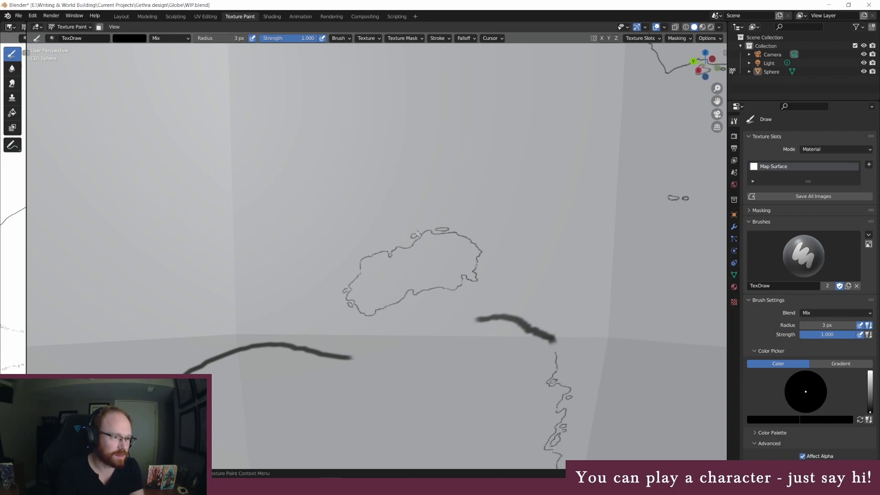
{"action": "mouse_move", "coordinate": [425, 226]}
{"action": "left_mouse_down"}
{"action": "mouse_move", "coordinate": [413, 227]}
{"action": "mouse_move", "coordinate": [412, 244]}
{"action": "left_mouse_up"}
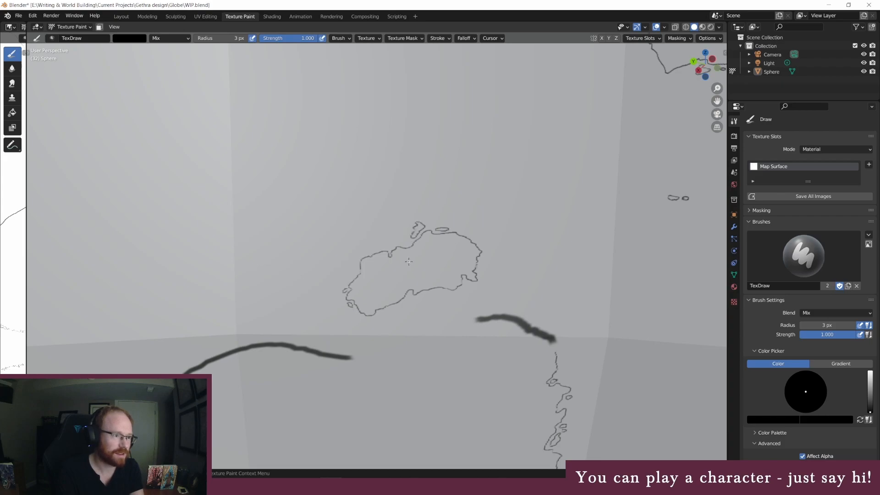
Draw a jagged black 3 px coastline across the gap in the mainland's northern outline, just south of the small island
{"action": "middle_click_drag", "start_coordinate": [431, 330], "coordinate": [418, 266], "text": "shift"}
{"action": "middle_click_drag", "start_coordinate": [433, 321], "coordinate": [433, 322]}
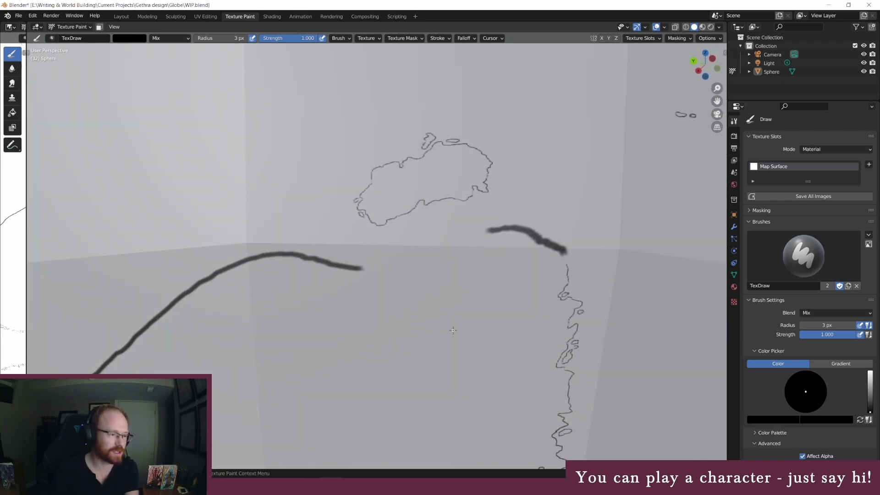
{"action": "mouse_move", "coordinate": [371, 266]}
{"action": "left_mouse_down"}
{"action": "mouse_move", "coordinate": [387, 250]}
{"action": "mouse_move", "coordinate": [480, 232]}
{"action": "left_mouse_up"}
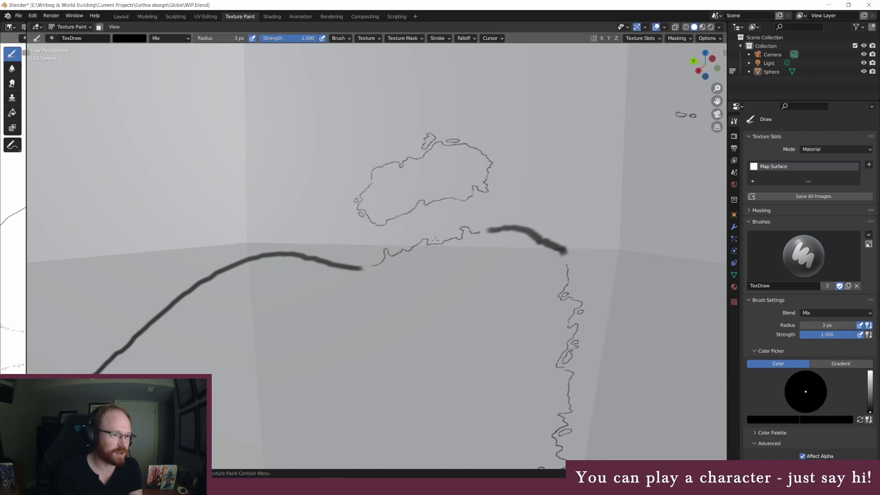
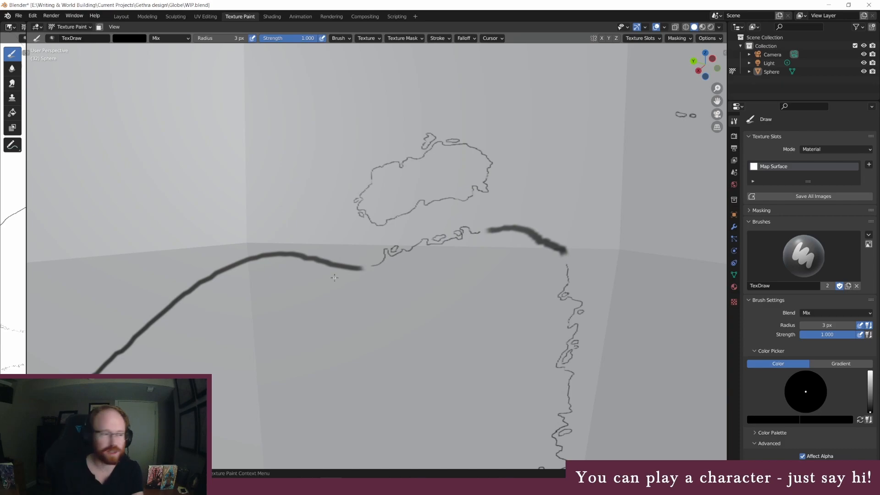
Erase the thick outline remnant at the mainland's northeastern corner with a white 45 px brush
{"action": "left_click", "coordinate": [230, 38]}
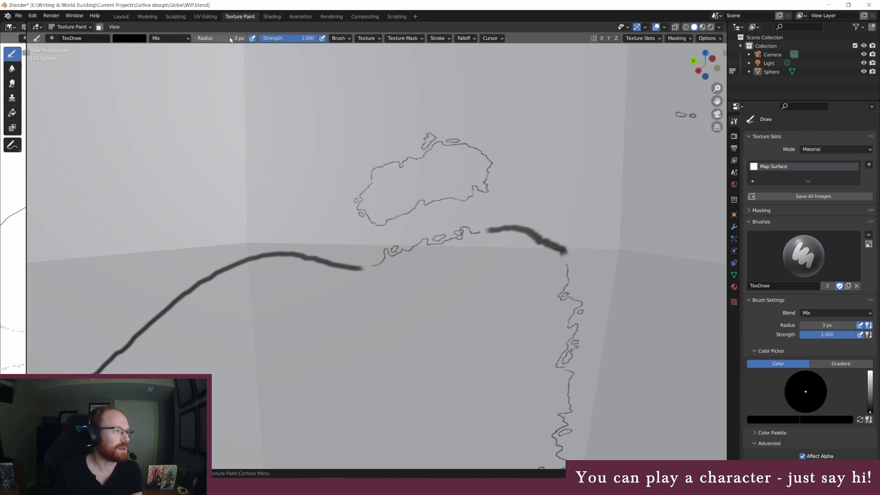
{"action": "type", "text": "45"}
{"action": "key", "text": "Return"}
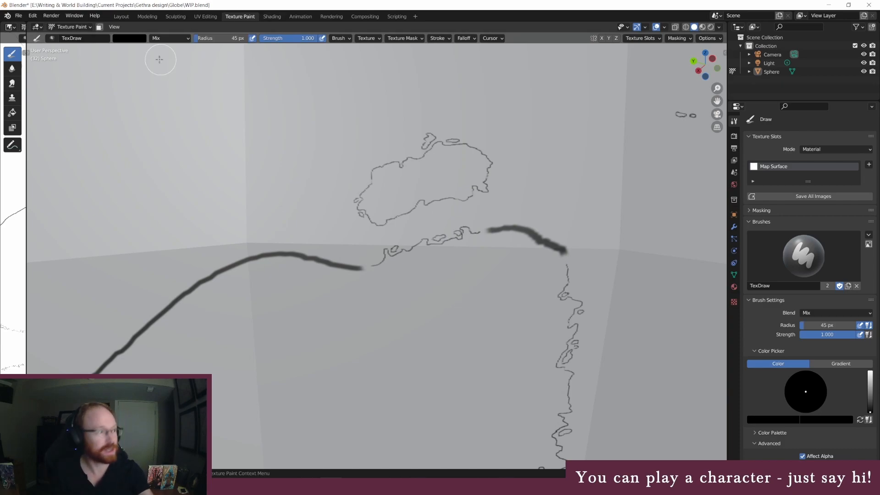
{"action": "left_click", "coordinate": [129, 38]}
{"action": "left_click_drag", "start_coordinate": [189, 72], "coordinate": [186, 47]}
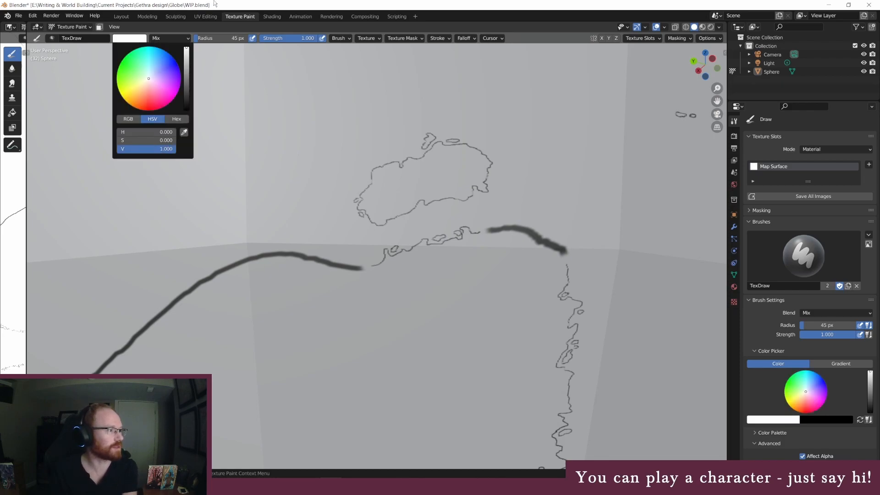
{"action": "mouse_move", "coordinate": [505, 238]}
{"action": "left_mouse_down"}
{"action": "mouse_move", "coordinate": [493, 230]}
{"action": "mouse_move", "coordinate": [523, 229]}
{"action": "mouse_move", "coordinate": [562, 251]}
{"action": "mouse_move", "coordinate": [543, 243]}
{"action": "mouse_move", "coordinate": [561, 241]}
{"action": "left_mouse_up"}
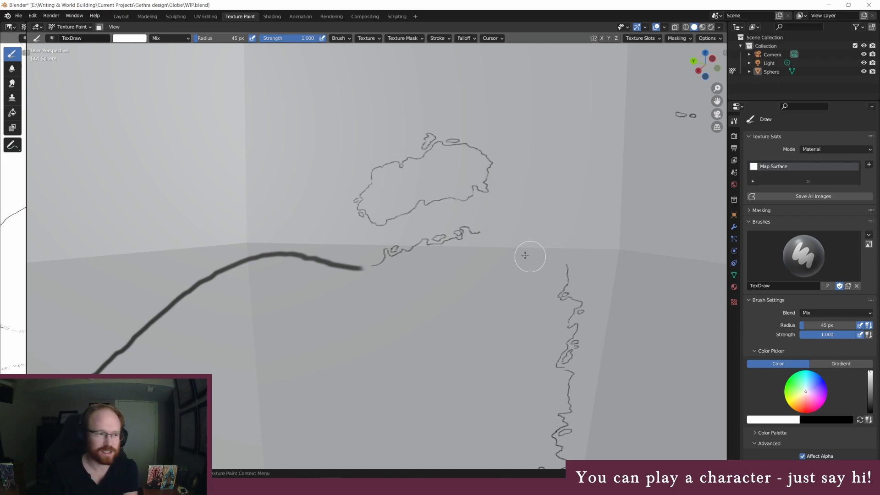
Draw a jagged black 3 px coastline across the mainland's northeastern corner gap, adding small islets along its north and northeast edges
{"action": "left_click", "coordinate": [140, 38]}
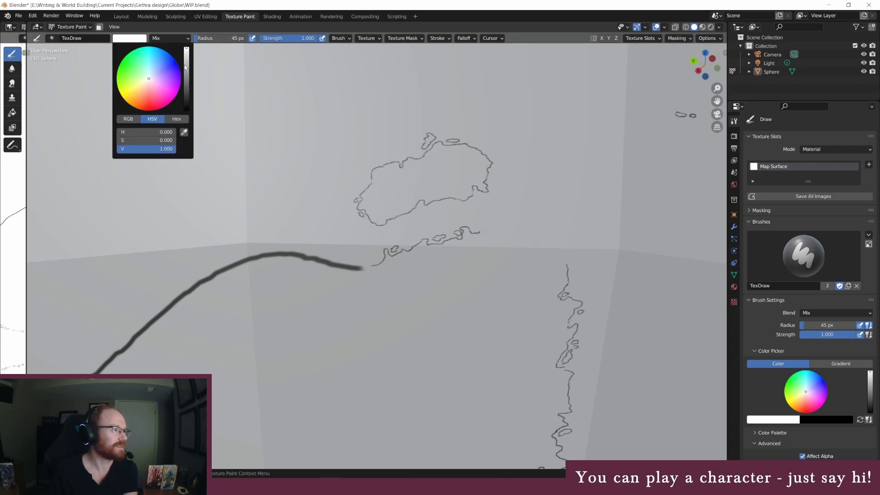
{"action": "left_click_drag", "start_coordinate": [185, 68], "coordinate": [186, 109]}
{"action": "left_click", "coordinate": [206, 39]}
{"action": "type", "text": "3"}
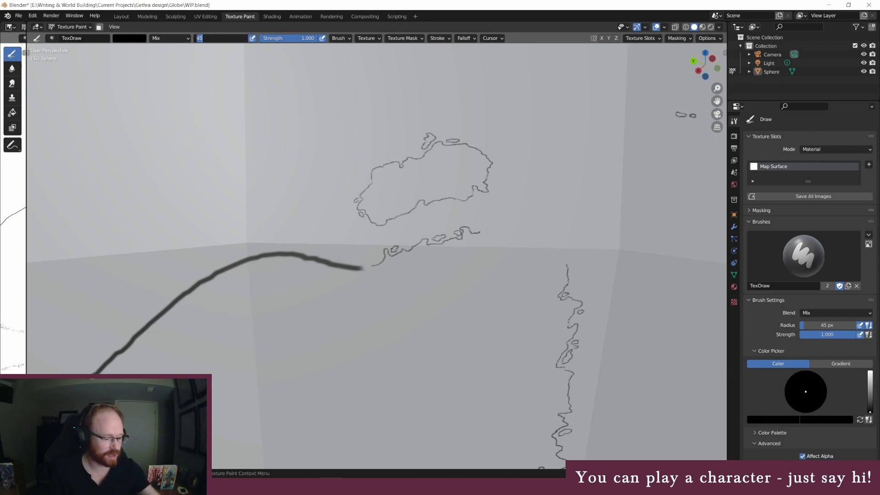
{"action": "key", "text": "Return"}
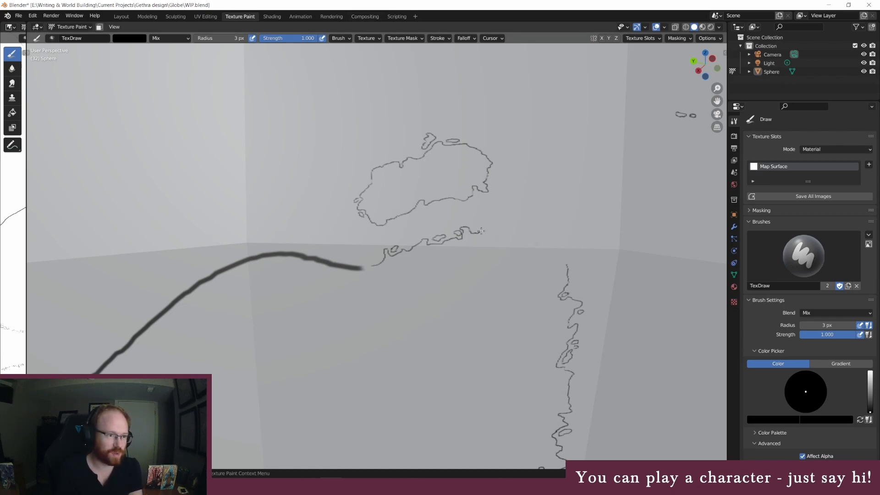
{"action": "mouse_move", "coordinate": [482, 230]}
{"action": "left_mouse_down"}
{"action": "mouse_move", "coordinate": [540, 229]}
{"action": "mouse_move", "coordinate": [532, 244]}
{"action": "mouse_move", "coordinate": [553, 233]}
{"action": "mouse_move", "coordinate": [566, 259]}
{"action": "left_mouse_up"}
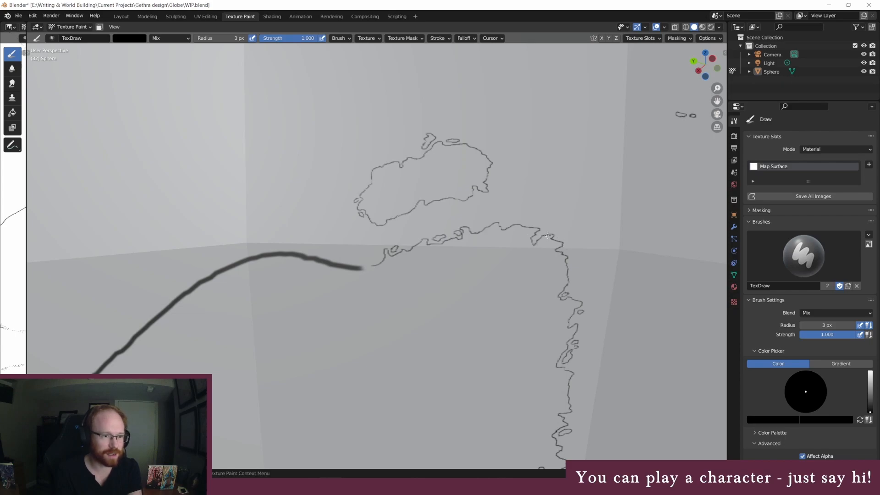
{"action": "left_click_drag", "start_coordinate": [564, 241], "coordinate": [562, 240]}
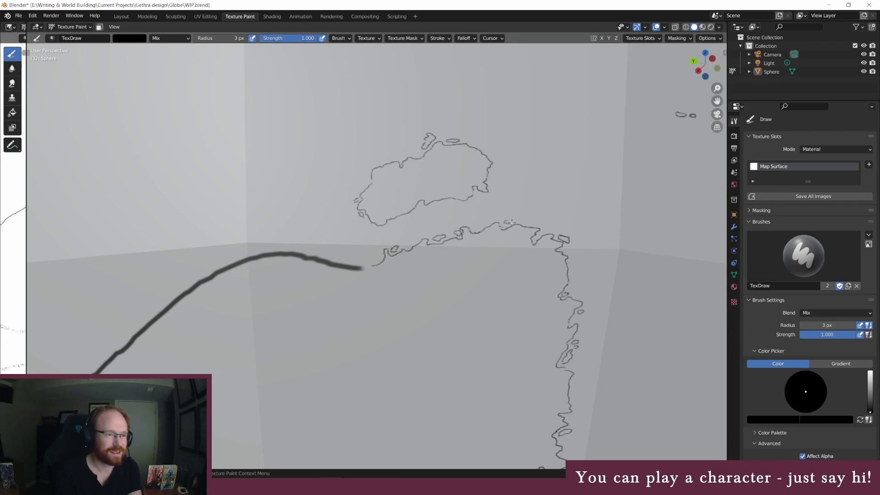
{"action": "left_click_drag", "start_coordinate": [516, 220], "coordinate": [510, 223]}
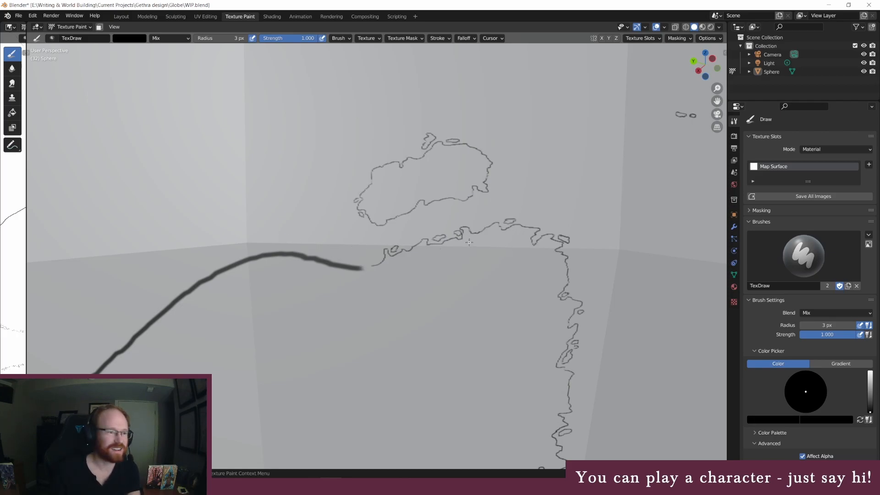
Examine the whole mainland outline on the globe and the thick stretches still left along its northern and western sides
{"action": "mouse_move", "coordinate": [468, 252]}
{"action": "middle_mouse_down", "text": "shift"}
{"action": "mouse_move", "coordinate": [410, 249]}
{"action": "mouse_move", "coordinate": [302, 186]}
{"action": "mouse_move", "coordinate": [338, 202]}
{"action": "middle_mouse_up", "text": "shift"}
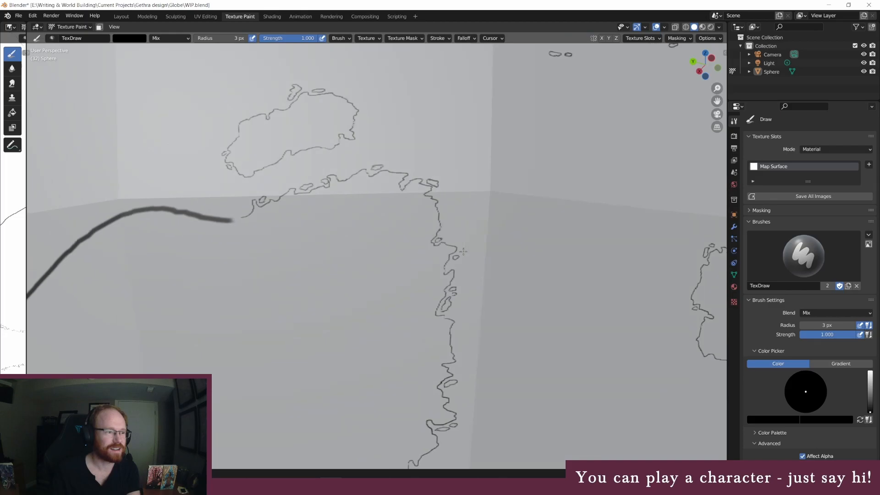
{"action": "middle_click_drag", "start_coordinate": [303, 234], "coordinate": [304, 229], "text": "shift"}
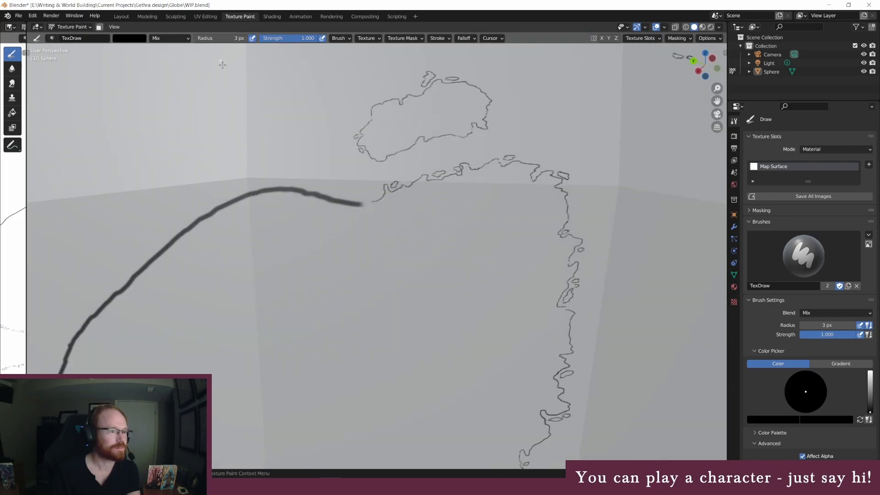
{"action": "scroll", "coordinate": [437, 180], "scroll_direction": "down", "scroll_amount": 6}
{"action": "middle_click_drag", "start_coordinate": [404, 288], "coordinate": [401, 276]}
{"action": "middle_click_drag", "start_coordinate": [352, 249], "coordinate": [358, 271]}
{"action": "scroll", "coordinate": [359, 268], "scroll_direction": "down", "scroll_amount": 2}
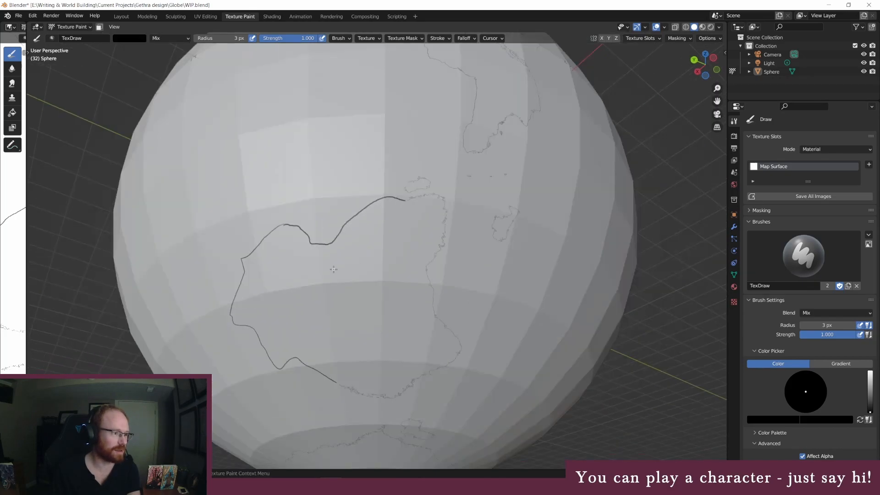
{"action": "mouse_move", "coordinate": [256, 160]}
{"action": "middle_mouse_down"}
{"action": "mouse_move", "coordinate": [257, 180]}
{"action": "mouse_move", "coordinate": [315, 194]}
{"action": "mouse_move", "coordinate": [506, 322]}
{"action": "mouse_move", "coordinate": [454, 313]}
{"action": "middle_mouse_up"}
{"action": "middle_click_drag", "start_coordinate": [362, 295], "coordinate": [323, 270]}
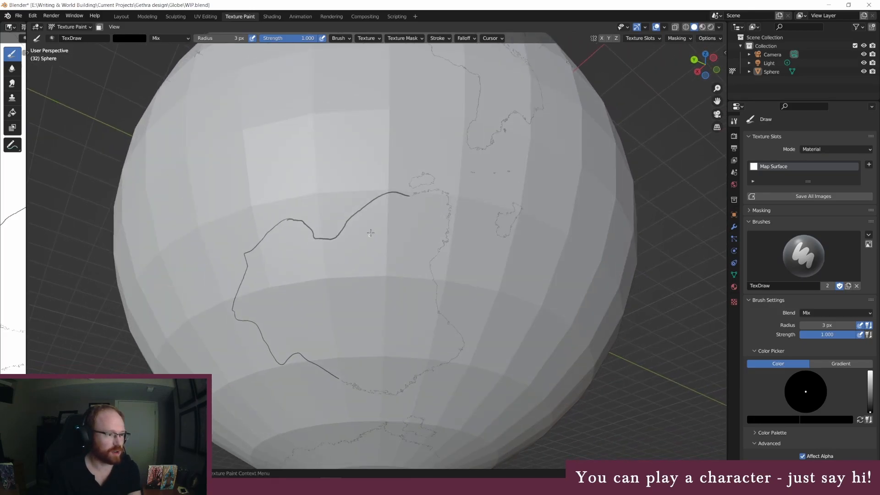
{"action": "scroll", "coordinate": [424, 181], "scroll_direction": "up", "scroll_amount": 2}
{"action": "scroll", "coordinate": [469, 180], "scroll_direction": "up", "scroll_amount": 1}
{"action": "mouse_move", "coordinate": [494, 130]}
{"action": "middle_mouse_down"}
{"action": "mouse_move", "coordinate": [494, 143]}
{"action": "mouse_move", "coordinate": [475, 143]}
{"action": "middle_mouse_up"}
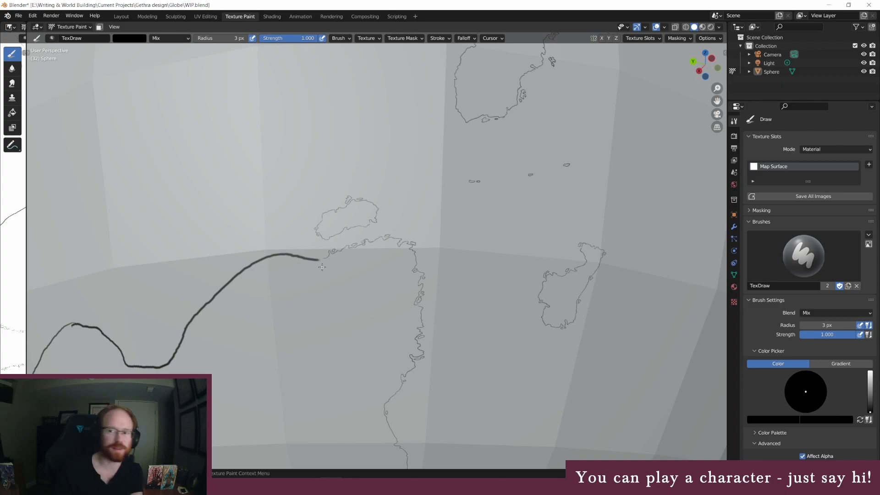
Erase the eastern end of the thick northern outline, southwest of the small island, with a white 45 px brush
{"action": "middle_click_drag", "start_coordinate": [318, 288], "coordinate": [332, 288]}
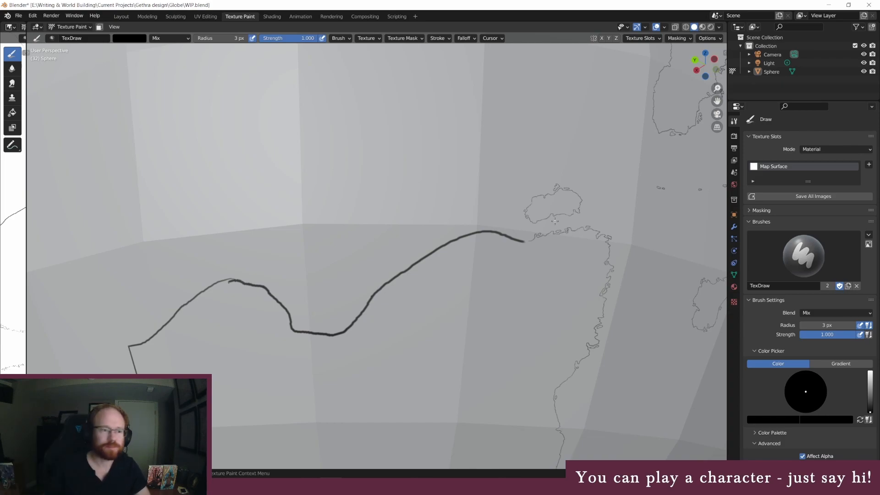
{"action": "scroll", "coordinate": [550, 234], "scroll_direction": "up", "scroll_amount": 4}
{"action": "scroll", "coordinate": [650, 213], "scroll_direction": "down", "scroll_amount": 6}
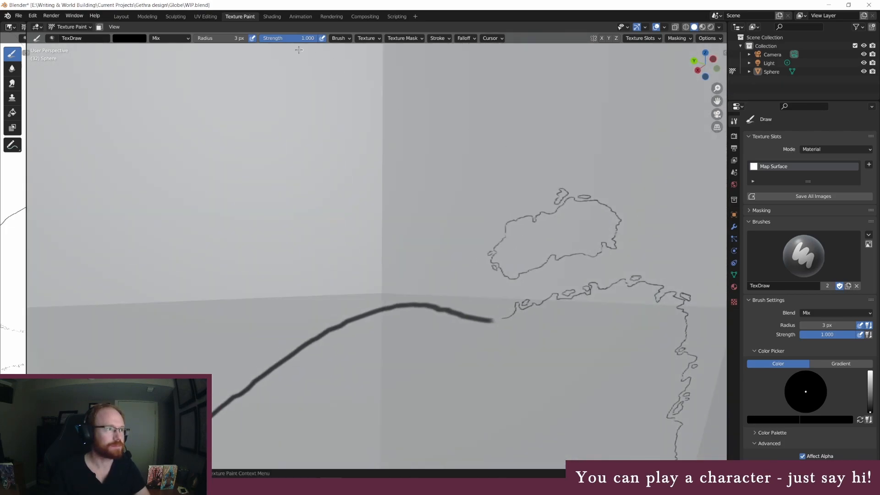
{"action": "left_click", "coordinate": [220, 38]}
{"action": "type", "text": "45"}
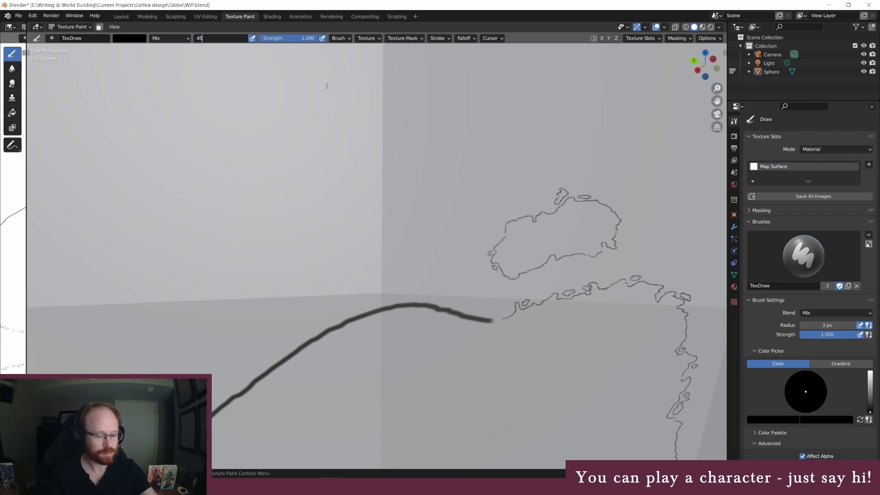
{"action": "key", "text": "Return"}
{"action": "left_click", "coordinate": [130, 38]}
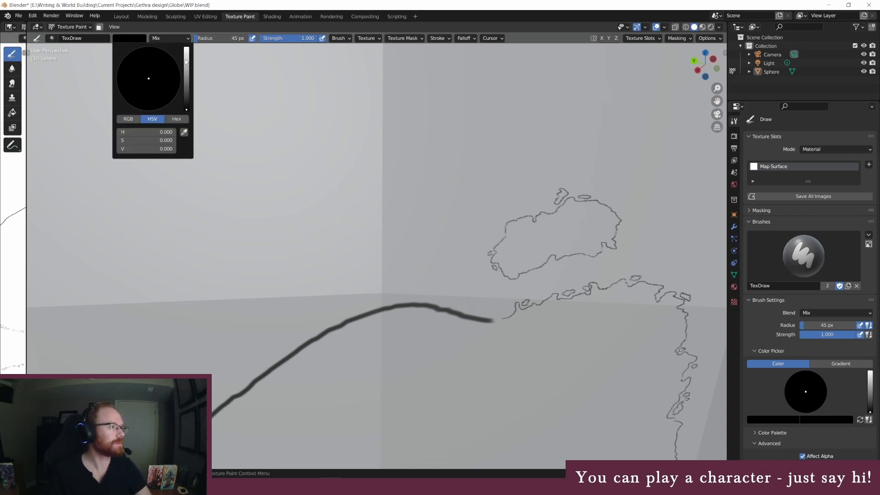
{"action": "left_click_drag", "start_coordinate": [186, 62], "coordinate": [186, 48]}
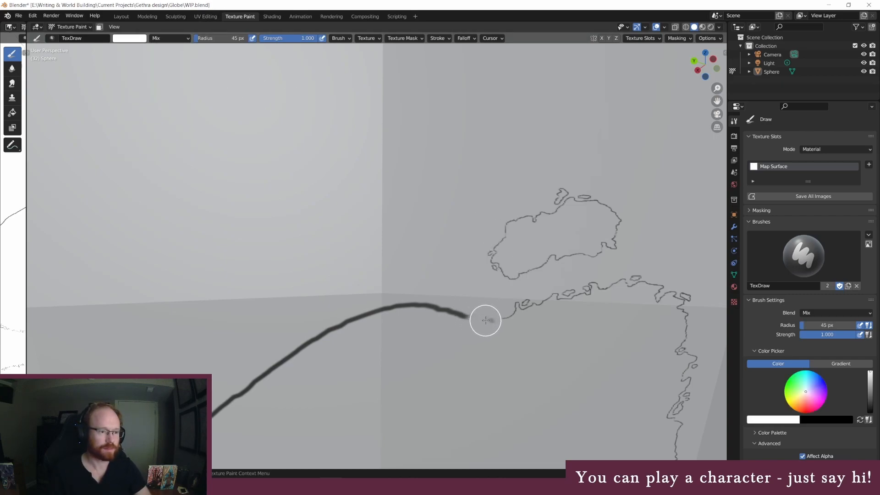
{"action": "left_click_drag", "start_coordinate": [487, 317], "coordinate": [405, 304]}
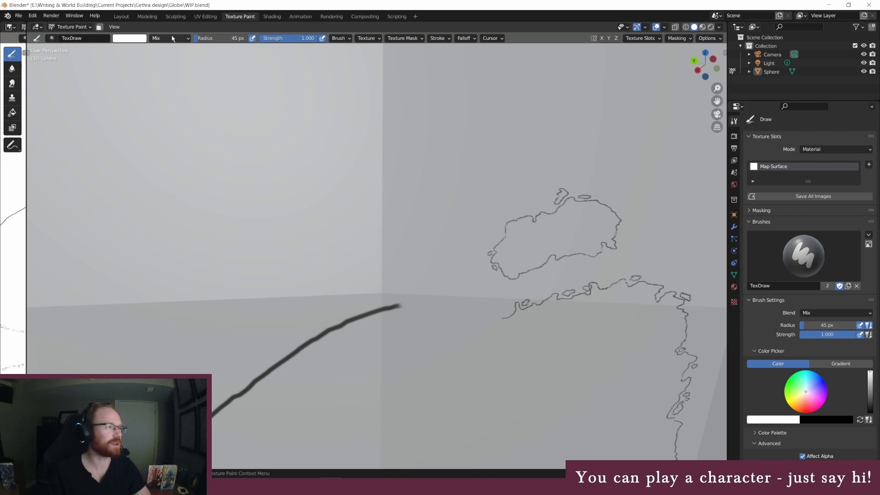
Extend the mainland's northern coastline westward with a jagged black 3 px line and add two small islets just off it
{"action": "left_click", "coordinate": [219, 38]}
{"action": "type", "text": "3"}
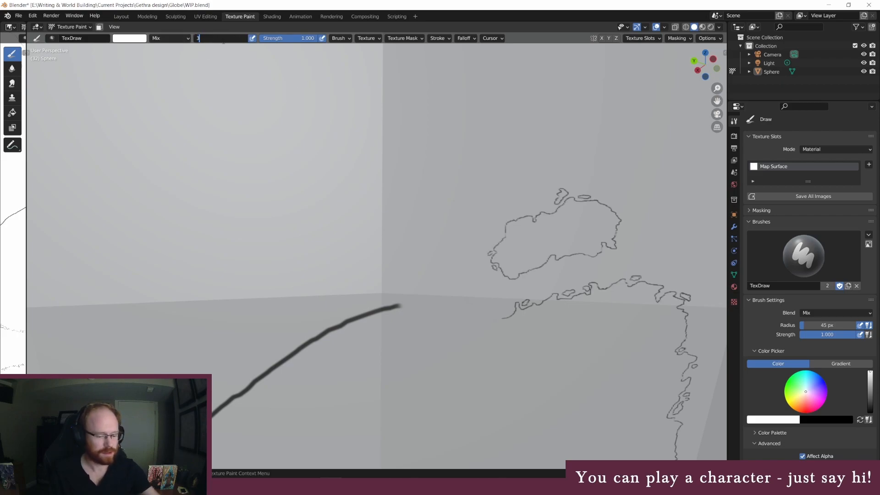
{"action": "key", "text": "Return"}
{"action": "left_click", "coordinate": [131, 39]}
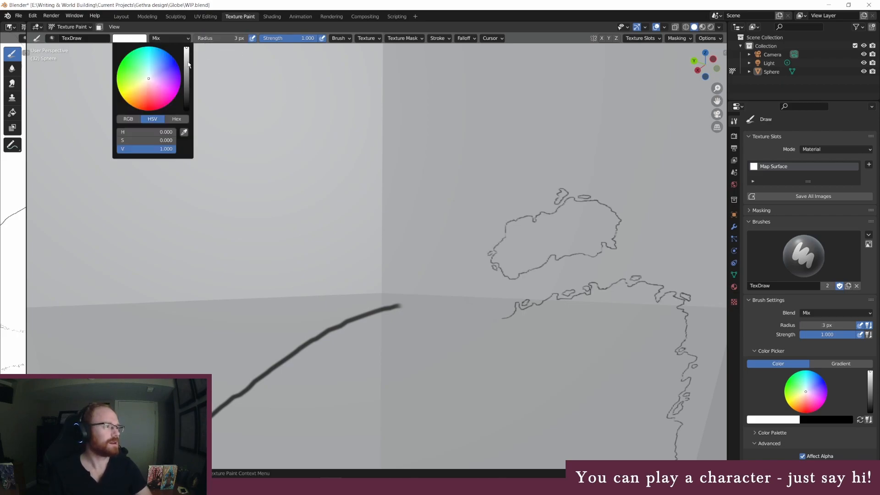
{"action": "left_click_drag", "start_coordinate": [188, 64], "coordinate": [188, 110]}
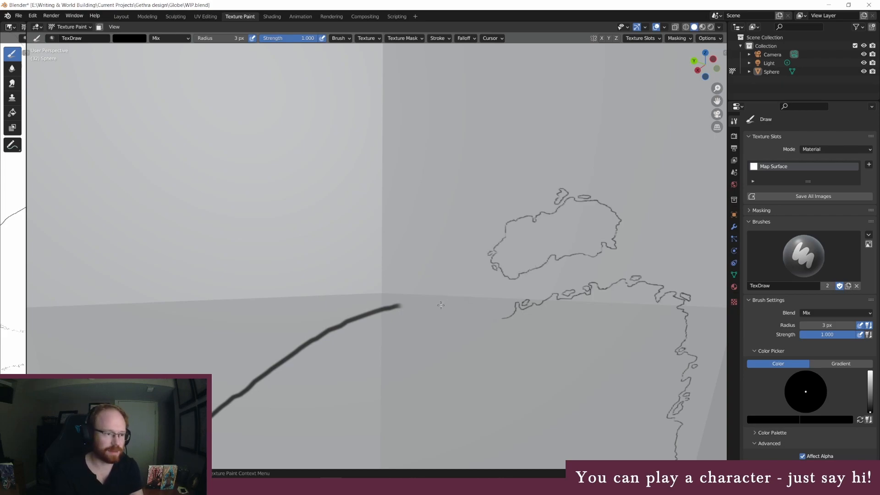
{"action": "mouse_move", "coordinate": [442, 305]}
{"action": "left_mouse_down"}
{"action": "mouse_move", "coordinate": [464, 323]}
{"action": "mouse_move", "coordinate": [495, 317]}
{"action": "left_mouse_up"}
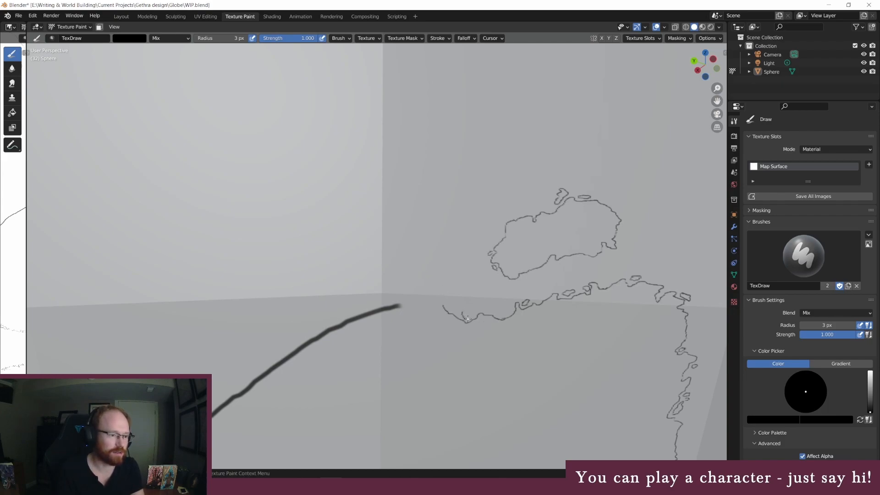
{"action": "left_click_drag", "start_coordinate": [473, 313], "coordinate": [466, 312]}
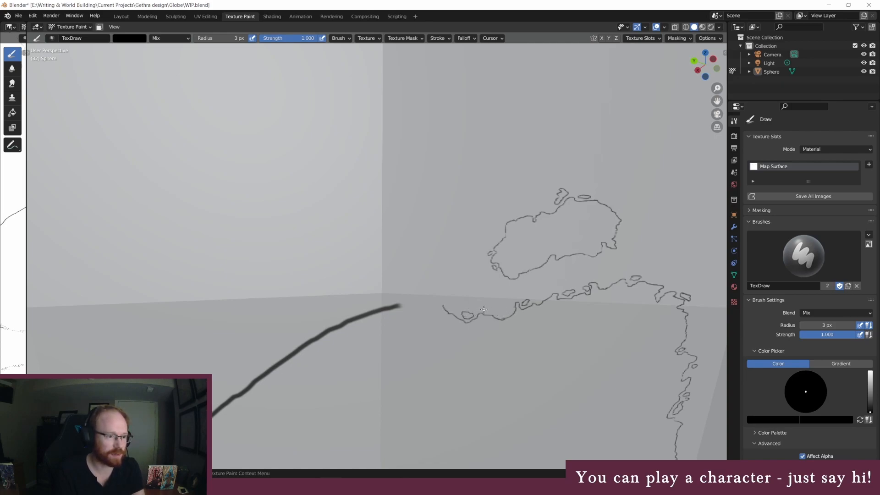
{"action": "left_click_drag", "start_coordinate": [494, 313], "coordinate": [487, 309]}
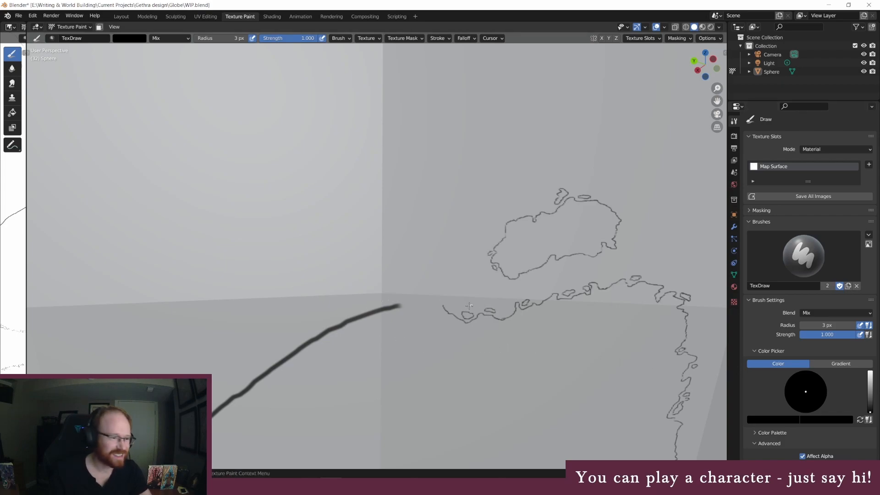
Erase the next stretch of the thick northern outline, west of the new coastline's end, with a white 45 px brush
{"action": "middle_click_drag", "start_coordinate": [417, 289], "coordinate": [430, 281]}
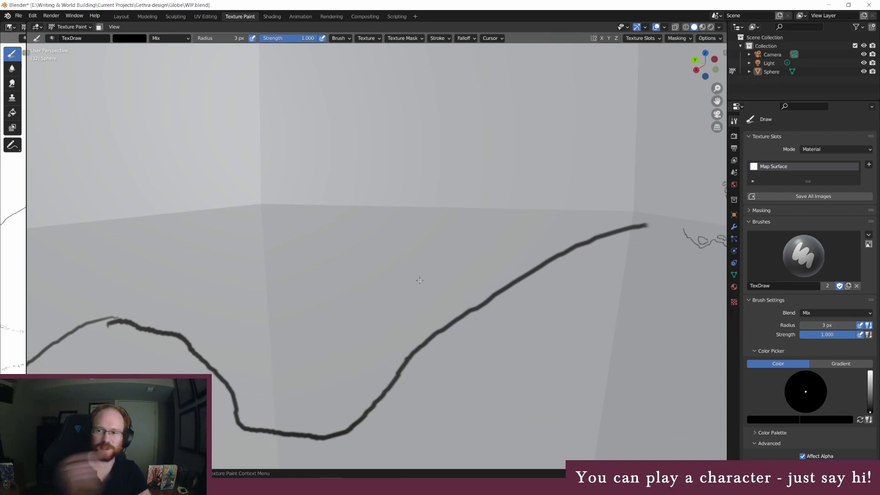
{"action": "mouse_move", "coordinate": [663, 262]}
{"action": "middle_mouse_down"}
{"action": "mouse_move", "coordinate": [648, 279]}
{"action": "mouse_move", "coordinate": [657, 263]}
{"action": "middle_mouse_up"}
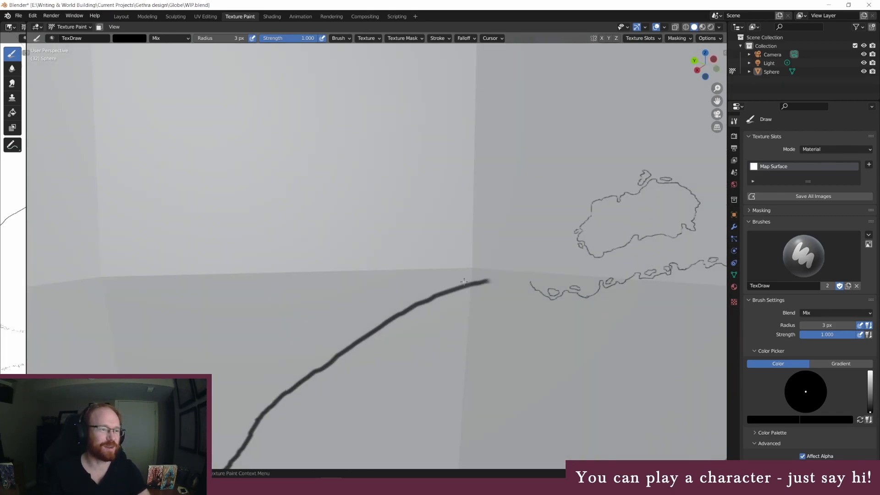
{"action": "left_click", "coordinate": [210, 38]}
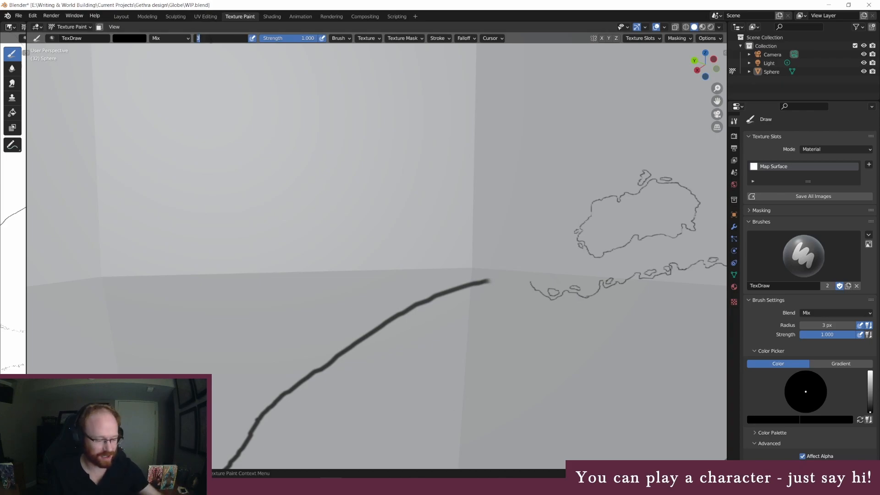
{"action": "type", "text": "45"}
{"action": "key", "text": "Return"}
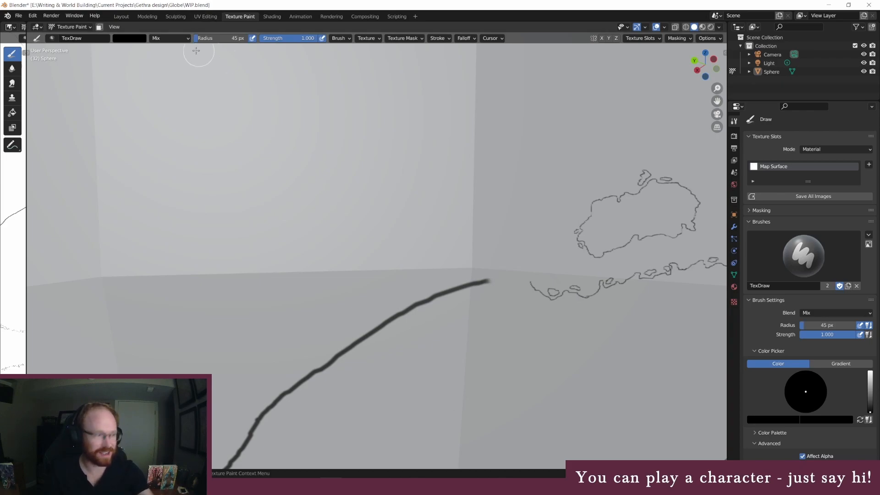
{"action": "left_click", "coordinate": [135, 39]}
{"action": "left_click_drag", "start_coordinate": [186, 68], "coordinate": [186, 47]}
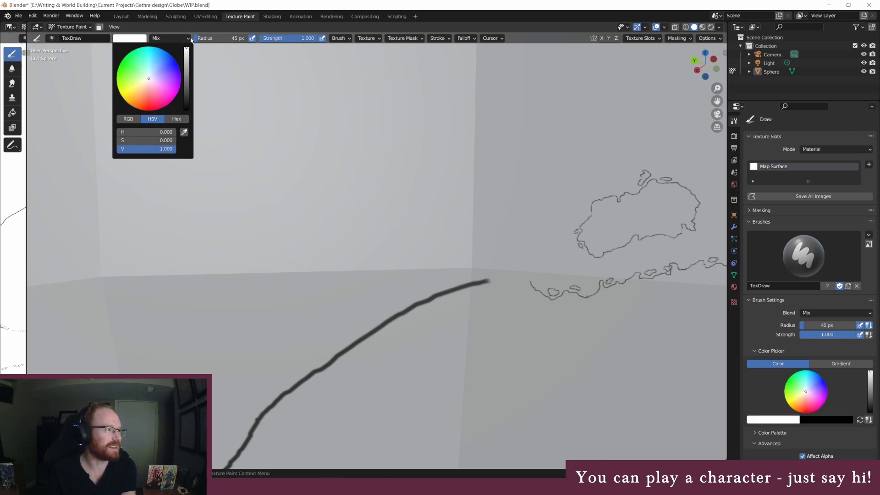
{"action": "left_click_drag", "start_coordinate": [487, 279], "coordinate": [403, 310]}
Set the paint brush to black with a 3 px radius
{"action": "left_click", "coordinate": [225, 39]}
{"action": "type", "text": "3"}
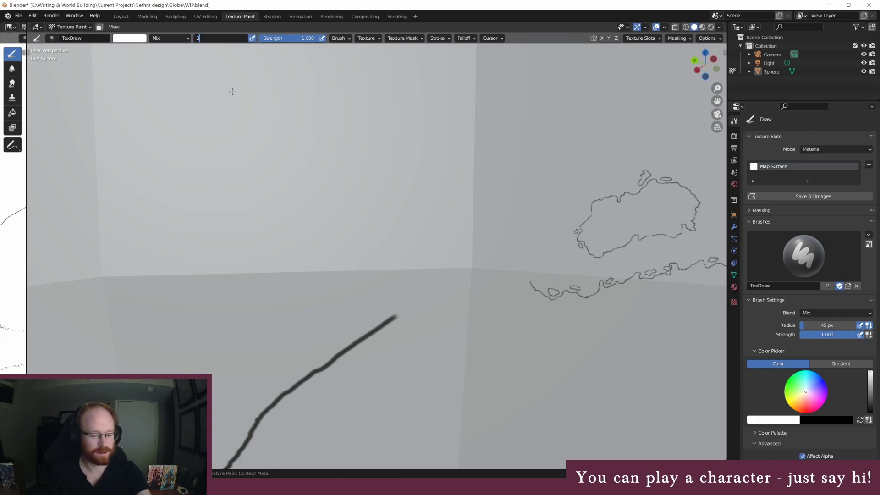
{"action": "key", "text": "Return"}
{"action": "left_click", "coordinate": [134, 38]}
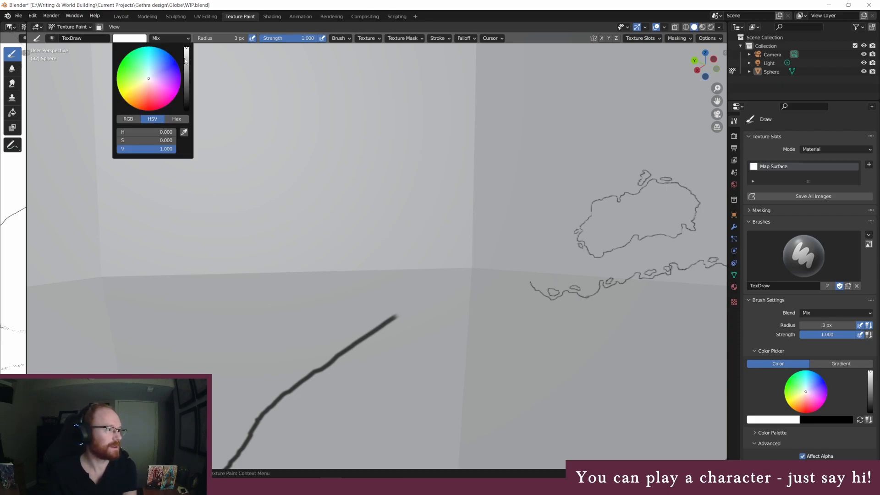
{"action": "left_click_drag", "start_coordinate": [186, 61], "coordinate": [186, 109]}
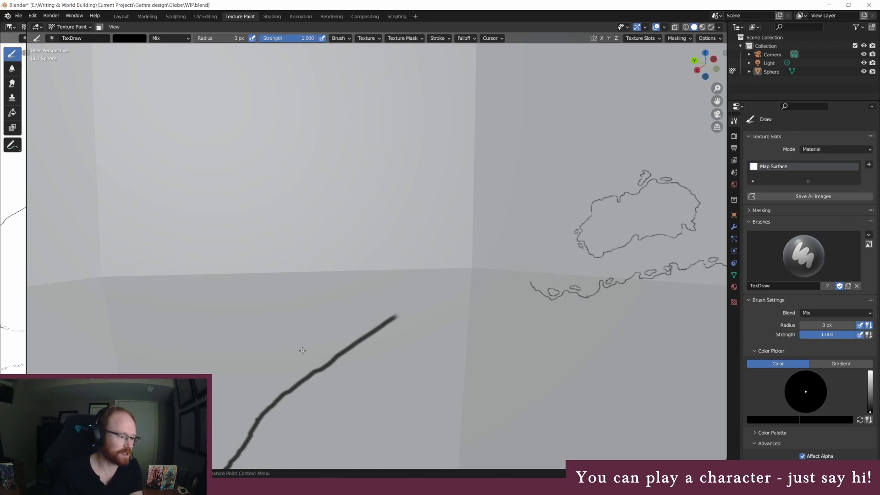
Switch to the Gethra Timeline in Aeon Timeline and examine the events and character lifespans between the years 601 and 801
{"action": "left_click", "coordinate": [290, 486]}
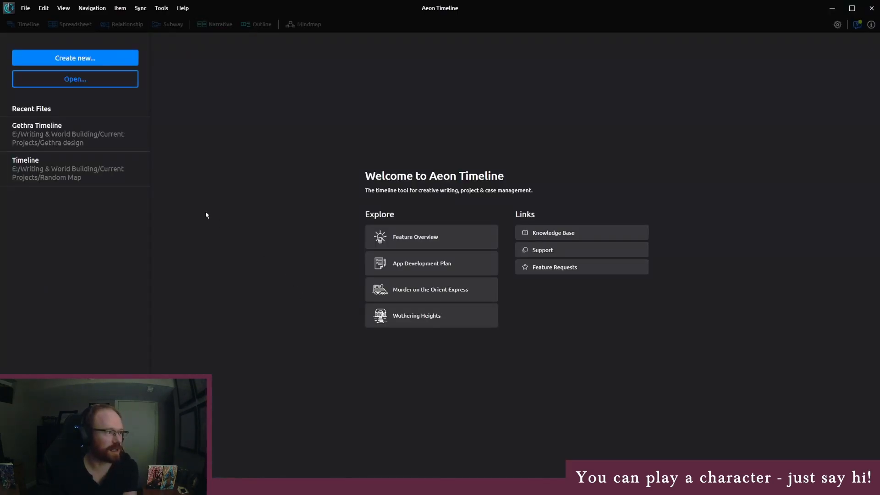
{"action": "left_click", "coordinate": [119, 138]}
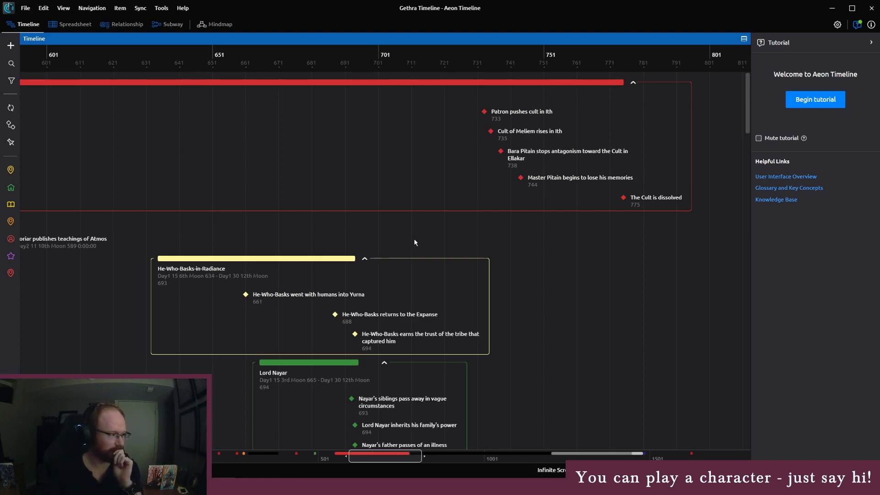
{"action": "scroll", "coordinate": [415, 243], "scroll_direction": "down", "scroll_amount": 1}
{"action": "scroll", "coordinate": [440, 232], "scroll_direction": "up", "scroll_amount": 1}
{"action": "scroll", "coordinate": [454, 243], "scroll_direction": "down", "scroll_amount": 1}
{"action": "scroll", "coordinate": [455, 245], "scroll_direction": "up", "scroll_amount": 1}
{"action": "scroll", "coordinate": [490, 238], "scroll_direction": "down", "scroll_amount": 8}
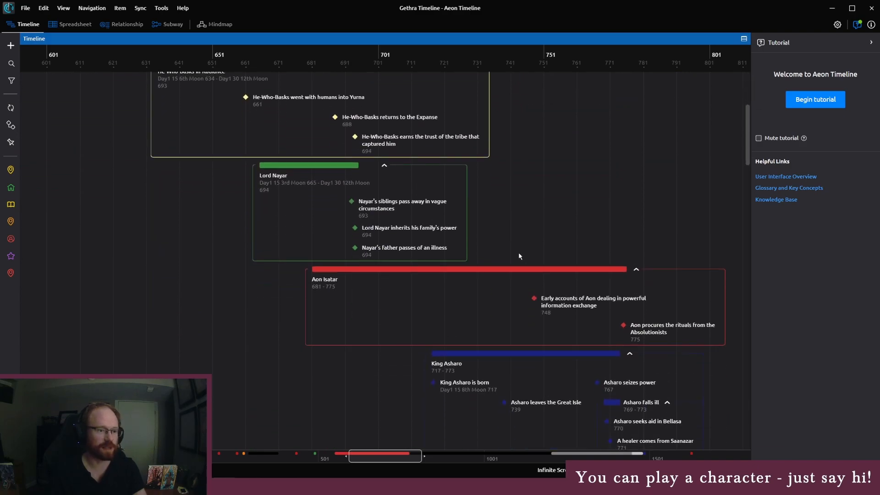
{"action": "scroll", "coordinate": [573, 247], "scroll_direction": "up", "scroll_amount": 1}
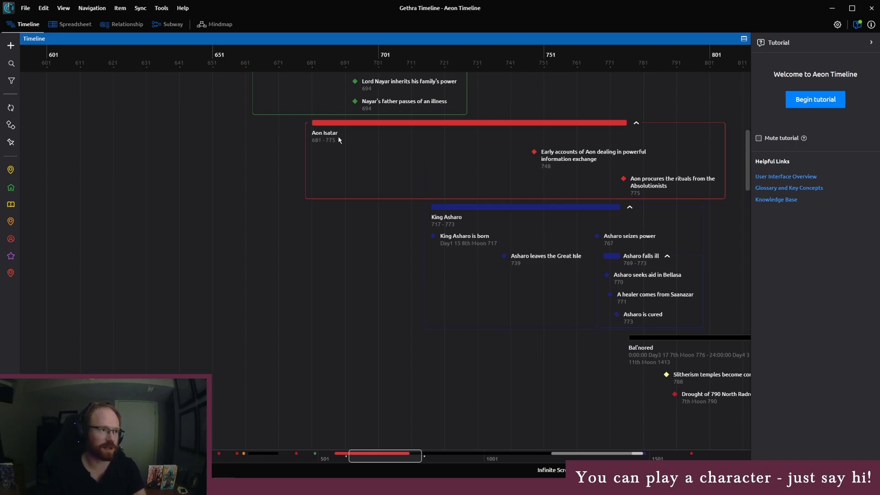
{"action": "scroll", "coordinate": [420, 165], "scroll_direction": "up", "scroll_amount": 8}
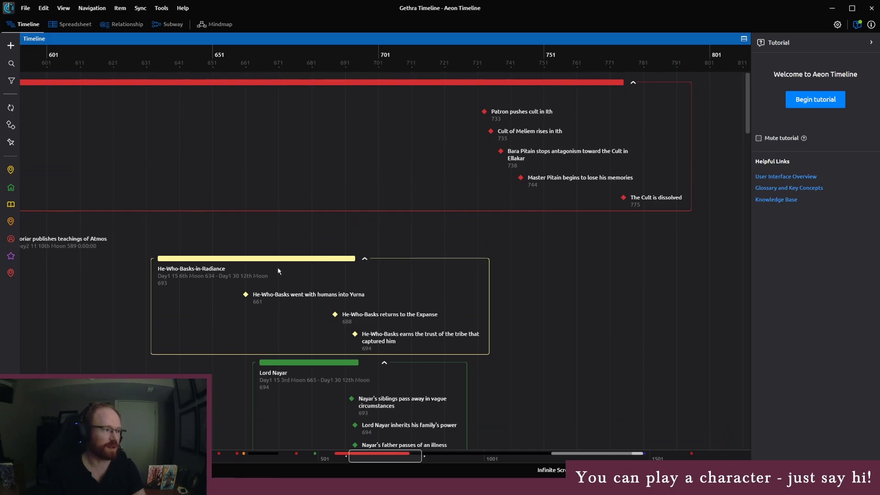
Inspect the He-Who-Basks-in-Radiance event's dates and its sub-events, and clear the selection
{"action": "left_click", "coordinate": [265, 272]}
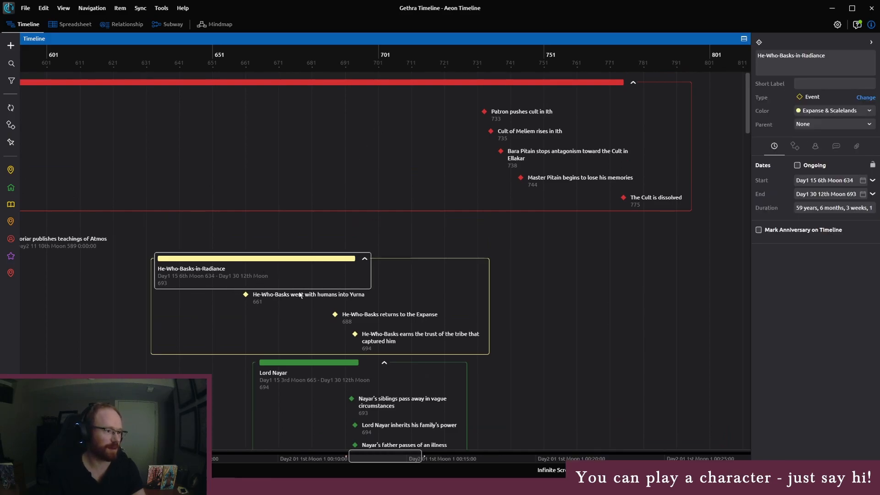
{"action": "left_click", "coordinate": [353, 305]}
{"action": "left_click", "coordinate": [358, 312]}
{"action": "left_click", "coordinate": [381, 331]}
{"action": "left_click", "coordinate": [369, 321]}
{"action": "left_click", "coordinate": [281, 301]}
{"action": "left_click", "coordinate": [197, 284]}
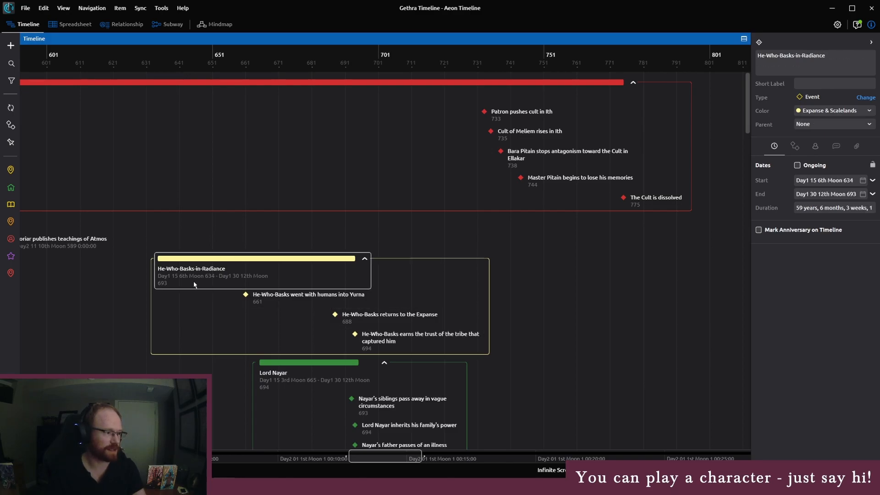
{"action": "left_click", "coordinate": [180, 310]}
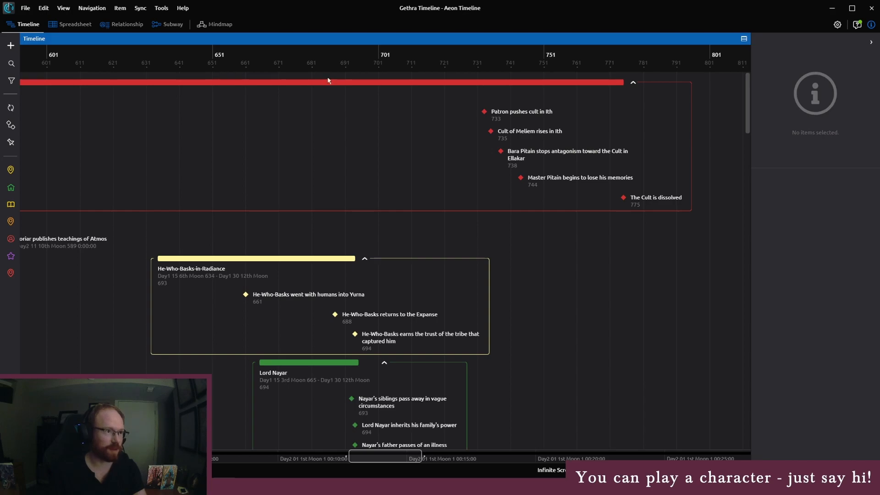
Widen the timeline's visible range and examine its earliest events, from before the Orrish Impact up to year 601
{"action": "left_click_drag", "start_coordinate": [419, 457], "coordinate": [474, 458]}
{"action": "mouse_move", "coordinate": [481, 457]}
{"action": "left_mouse_down"}
{"action": "mouse_move", "coordinate": [424, 452]}
{"action": "mouse_move", "coordinate": [480, 456]}
{"action": "left_mouse_up"}
{"action": "left_click_drag", "start_coordinate": [396, 454], "coordinate": [303, 453]}
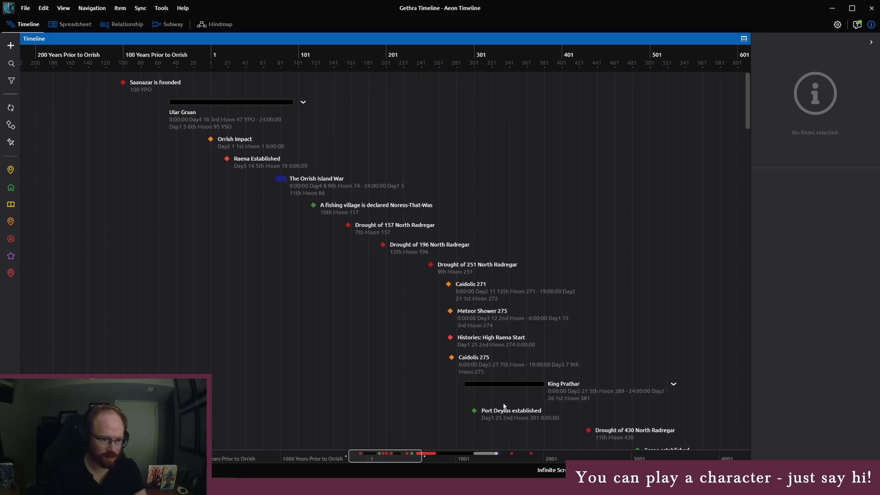
{"action": "scroll", "coordinate": [413, 220], "scroll_direction": "down", "scroll_amount": 3}
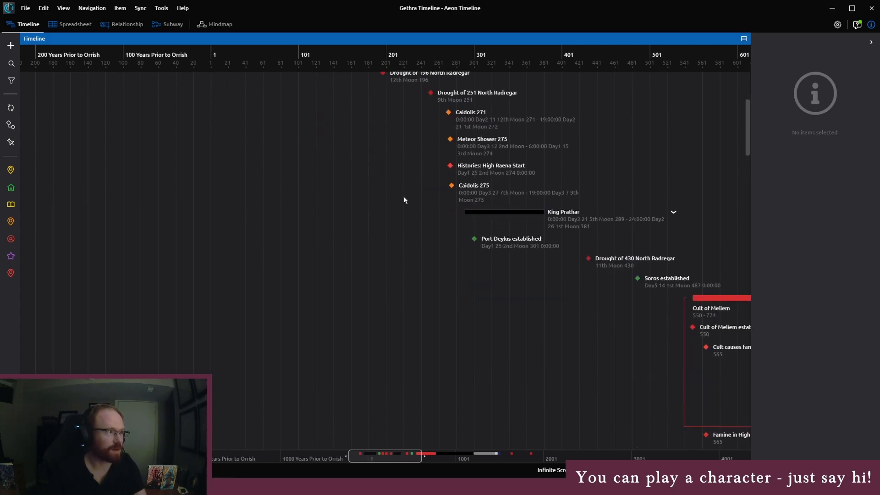
Shift the timeline's visible range to the years 401 to 2001 and examine its entries through to the characters of the 1400s
{"action": "left_click_drag", "start_coordinate": [392, 454], "coordinate": [497, 461]}
{"action": "scroll", "coordinate": [474, 371], "scroll_direction": "down", "scroll_amount": 3}
{"action": "scroll", "coordinate": [474, 371], "scroll_direction": "down", "scroll_amount": 1}
{"action": "scroll", "coordinate": [439, 307], "scroll_direction": "down", "scroll_amount": 10}
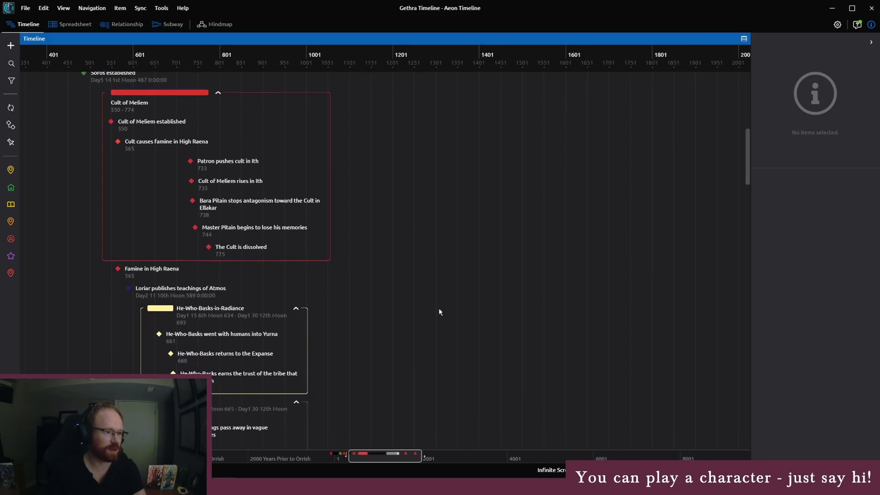
{"action": "scroll", "coordinate": [436, 311], "scroll_direction": "down", "scroll_amount": 10}
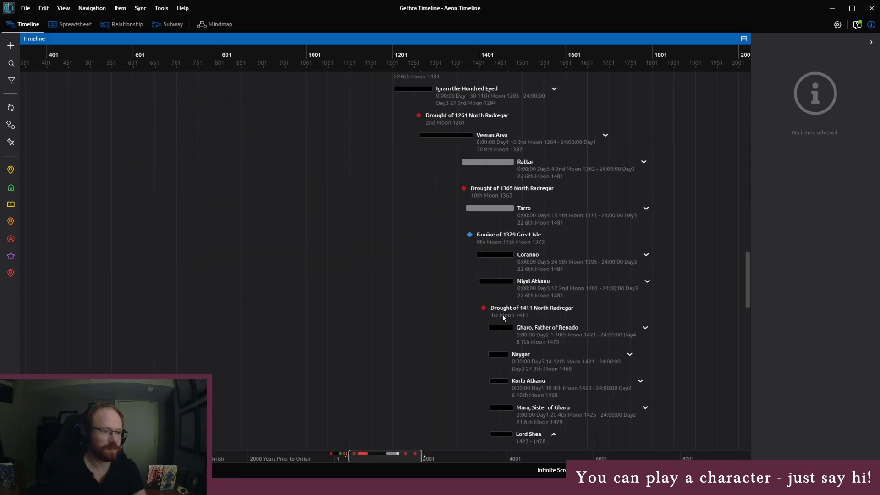
{"action": "scroll", "coordinate": [534, 278], "scroll_direction": "down", "scroll_amount": 5}
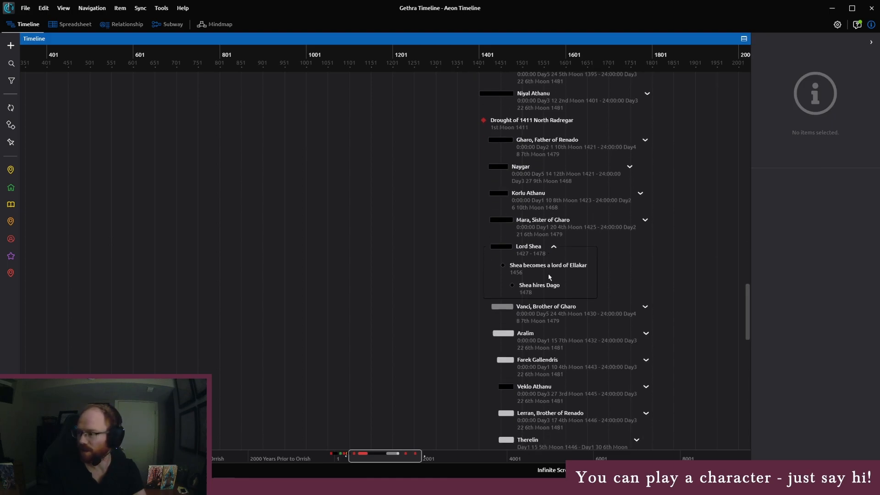
{"action": "scroll", "coordinate": [552, 275], "scroll_direction": "down", "scroll_amount": 5}
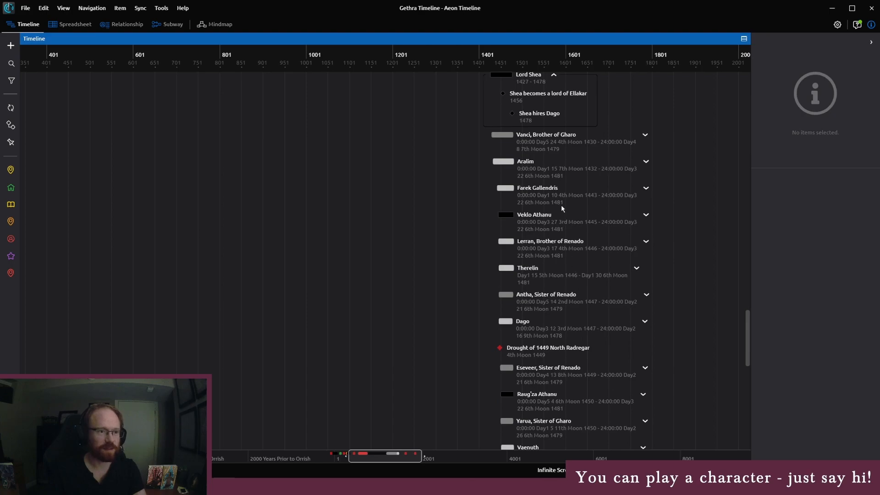
Expand Aralim's life events, inspect the relationships of "Aralim works on ship", and close the timeline to return to Blender
{"action": "left_click", "coordinate": [553, 171]}
{"action": "left_click", "coordinate": [646, 162]}
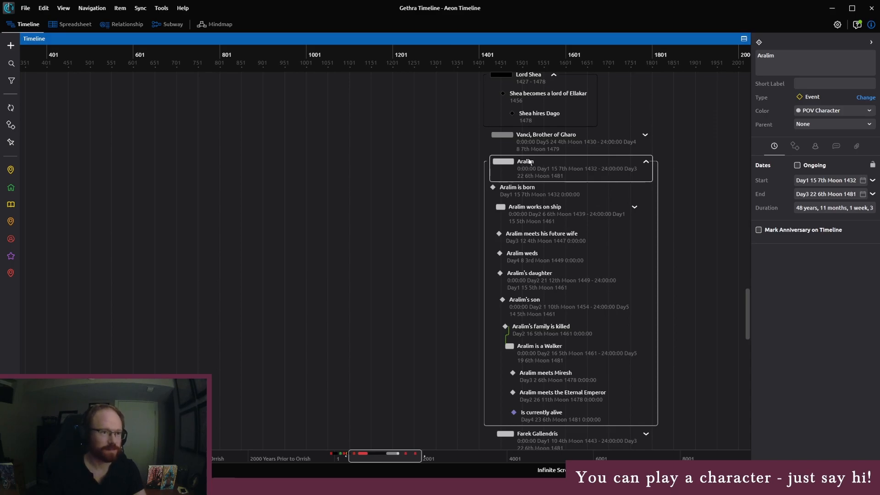
{"action": "left_click", "coordinate": [534, 220]}
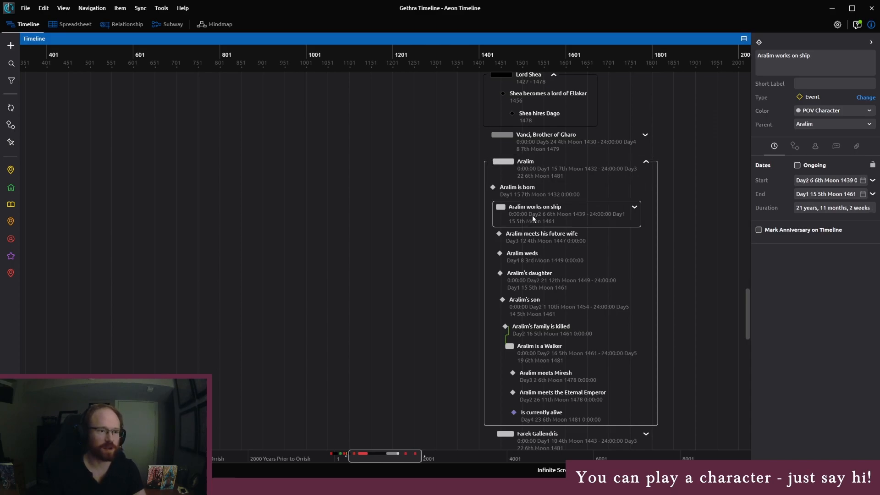
{"action": "left_click", "coordinate": [817, 145]}
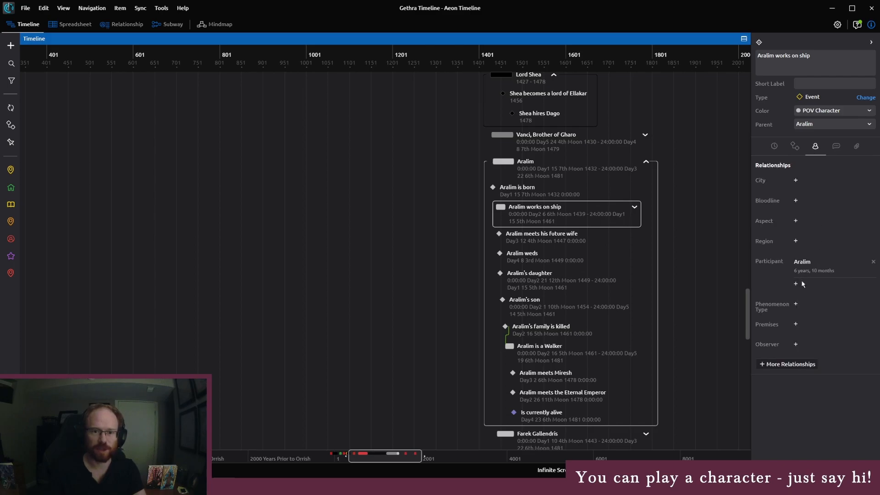
{"action": "left_click", "coordinate": [566, 239]}
{"action": "left_click", "coordinate": [557, 209]}
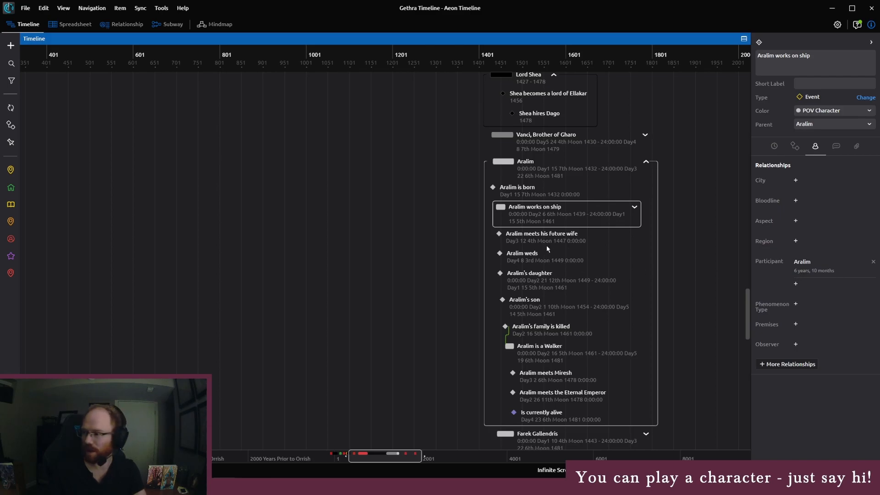
{"action": "left_click", "coordinate": [876, 6]}
{"action": "left_click", "coordinate": [198, 39]}
{"action": "type", "text": "45"}
{"action": "key", "text": "Return"}
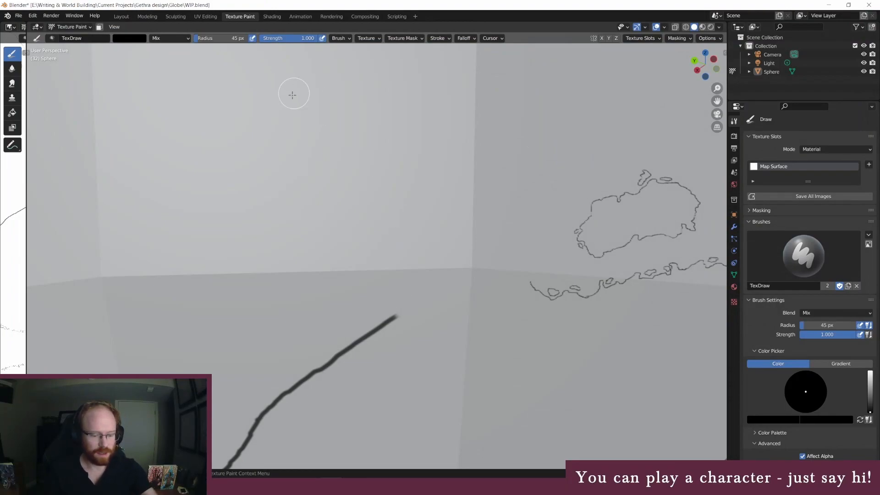
{"action": "left_click", "coordinate": [143, 39]}
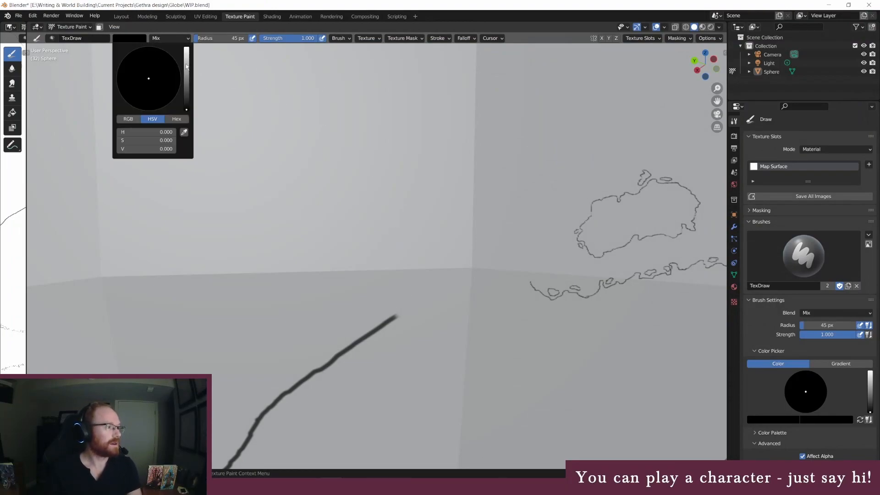
{"action": "left_click_drag", "start_coordinate": [186, 67], "coordinate": [186, 46]}
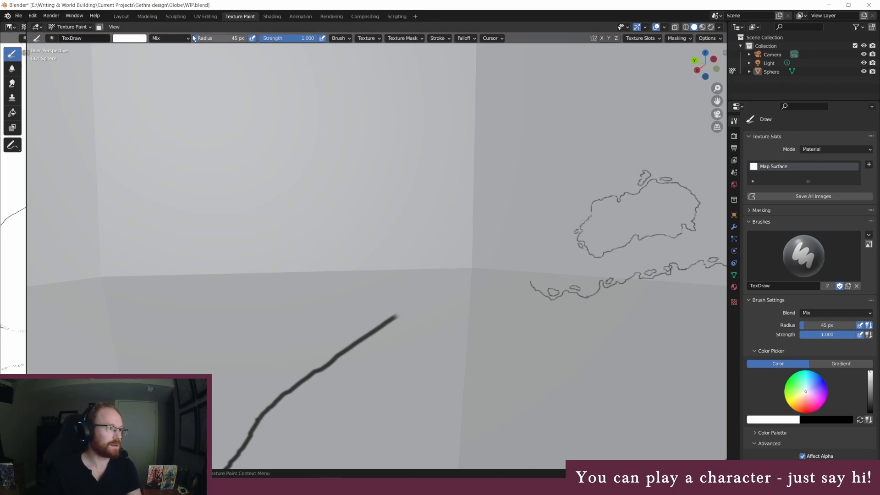
Join the northern coastline's western end to the remaining thick outline with a jagged black 3 px line, adding small islets offshore
{"action": "left_click", "coordinate": [130, 38]}
{"action": "left_click_drag", "start_coordinate": [186, 69], "coordinate": [186, 109]}
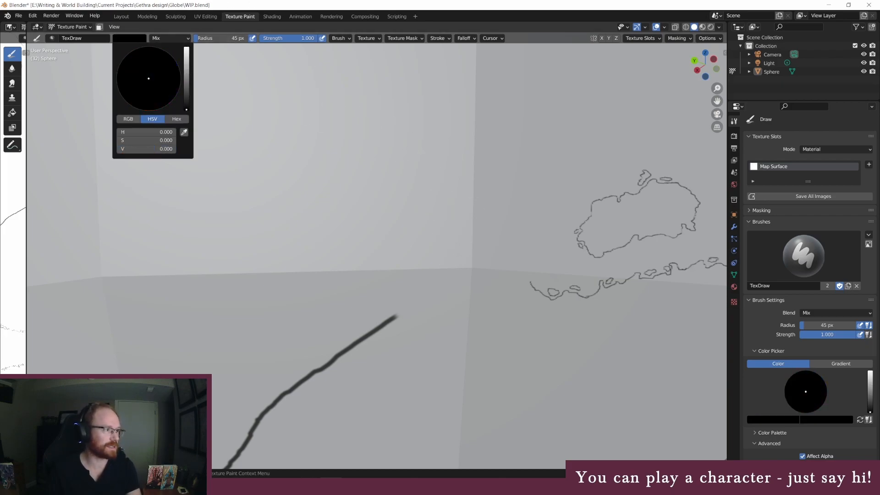
{"action": "left_click", "coordinate": [211, 38]}
{"action": "type", "text": "3"}
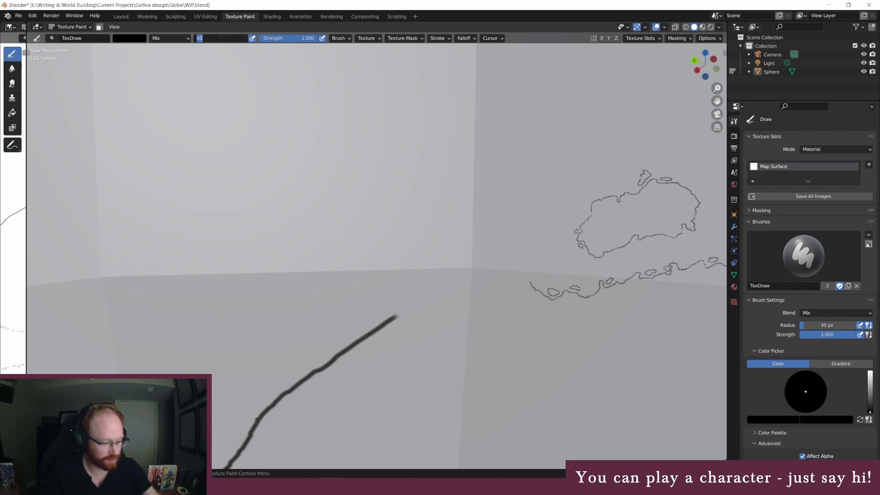
{"action": "key", "text": "Return"}
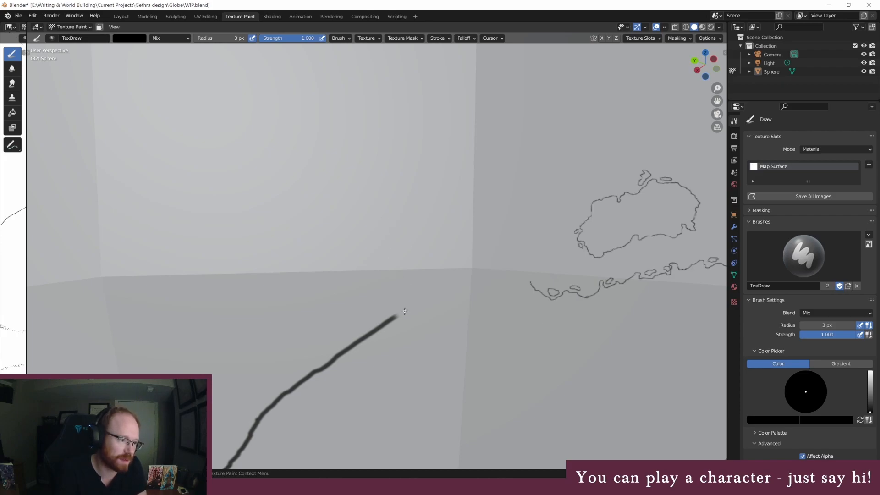
{"action": "mouse_move", "coordinate": [408, 311]}
{"action": "left_mouse_down"}
{"action": "mouse_move", "coordinate": [429, 294]}
{"action": "mouse_move", "coordinate": [500, 272]}
{"action": "mouse_move", "coordinate": [531, 279]}
{"action": "left_mouse_up"}
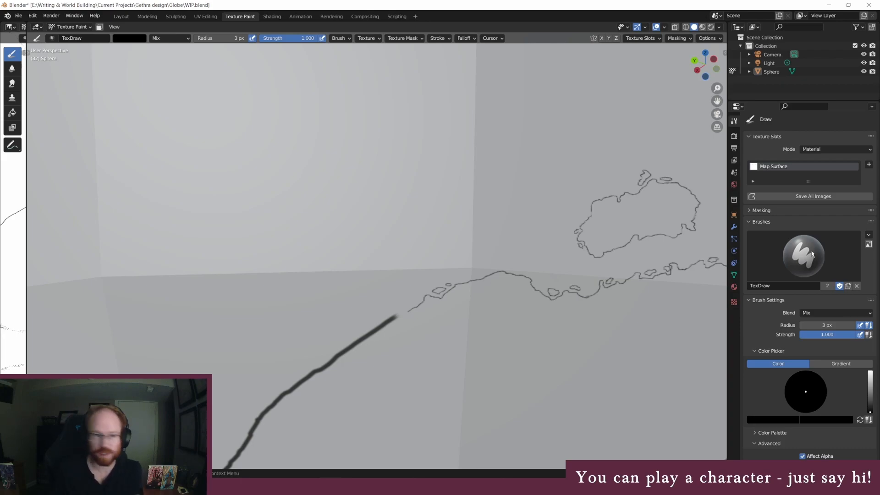
Examine the mainland's outline on the globe and in an enlarged view of the flat map image, and restore the large globe view
{"action": "scroll", "coordinate": [400, 278], "scroll_direction": "down", "scroll_amount": 1}
{"action": "middle_click_drag", "start_coordinate": [399, 302], "coordinate": [401, 283]}
{"action": "scroll", "coordinate": [401, 282], "scroll_direction": "down", "scroll_amount": 1}
{"action": "middle_click_drag", "start_coordinate": [394, 188], "coordinate": [391, 216]}
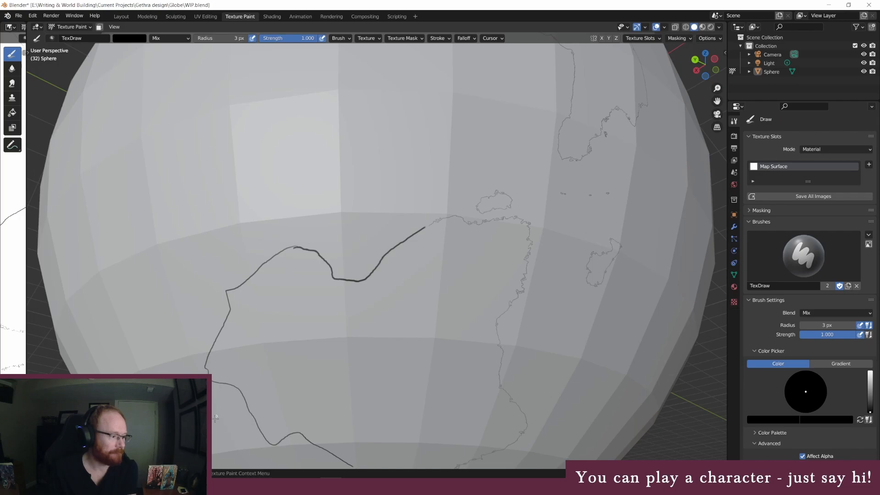
{"action": "middle_click_drag", "start_coordinate": [385, 303], "coordinate": [365, 235]}
{"action": "left_click_drag", "start_coordinate": [23, 258], "coordinate": [703, 277]}
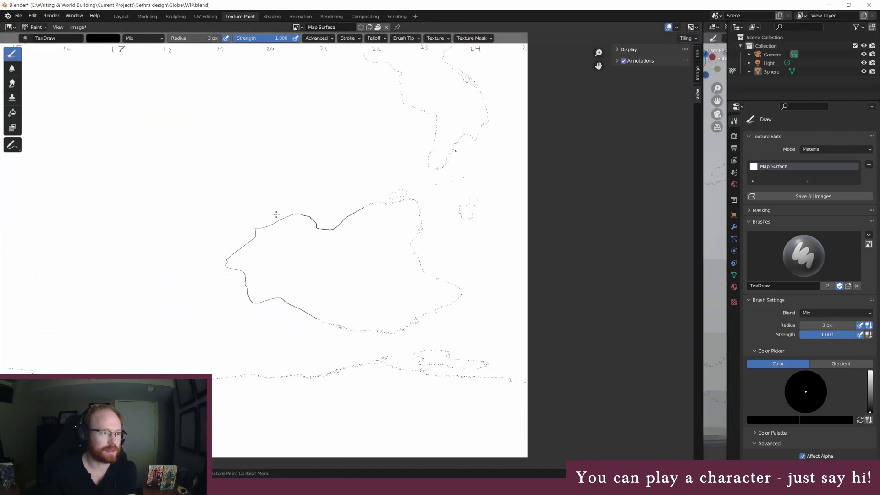
{"action": "scroll", "coordinate": [294, 219], "scroll_direction": "up", "scroll_amount": 5}
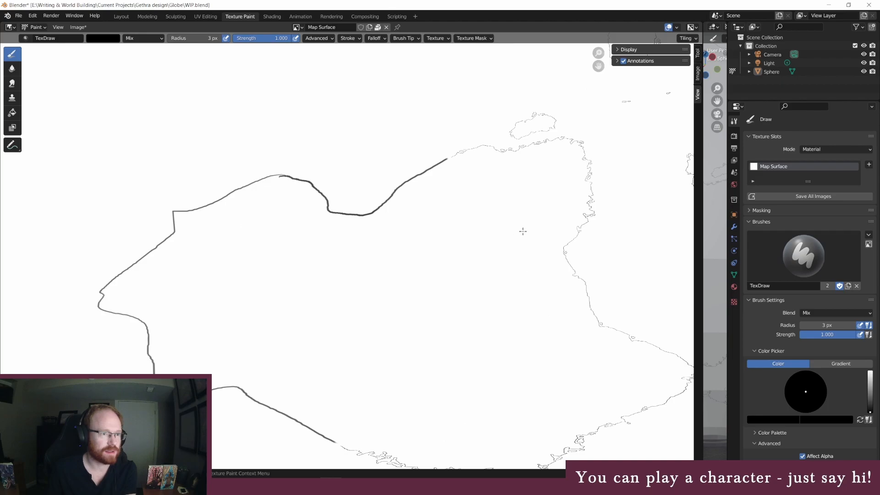
{"action": "scroll", "coordinate": [417, 194], "scroll_direction": "down", "scroll_amount": 3}
{"action": "scroll", "coordinate": [330, 275], "scroll_direction": "up", "scroll_amount": 3}
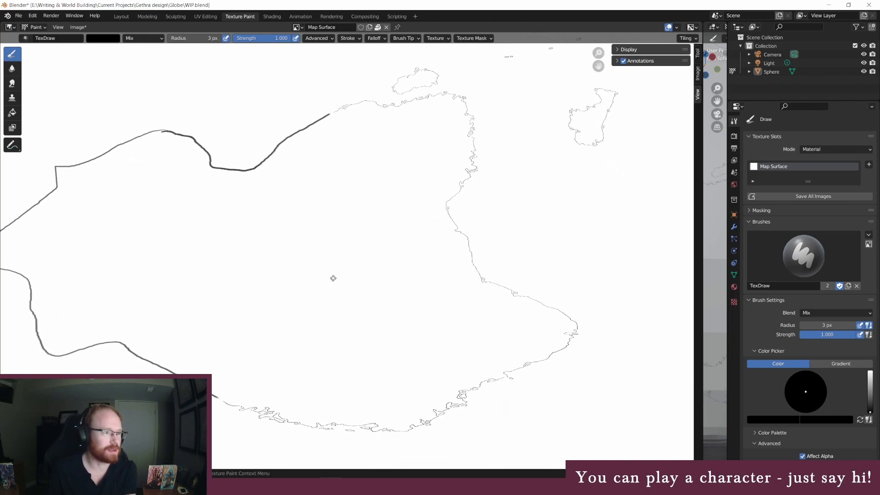
{"action": "middle_click_drag", "start_coordinate": [353, 275], "coordinate": [393, 273]}
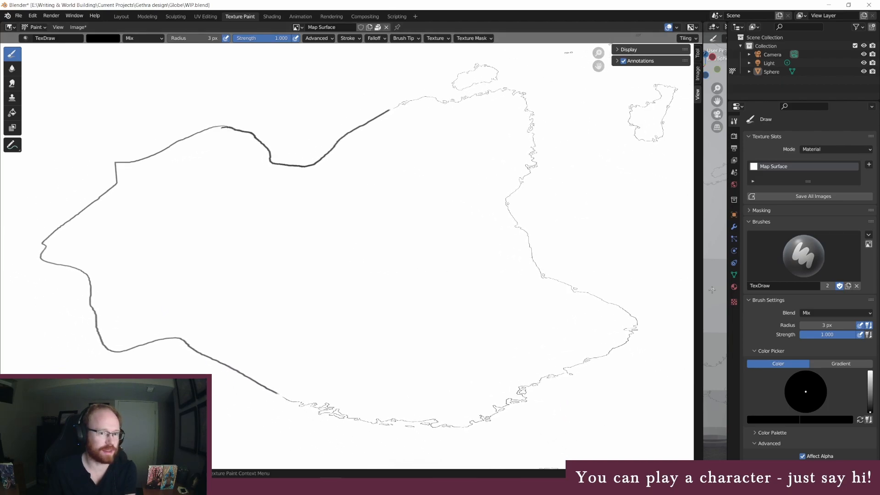
{"action": "left_click_drag", "start_coordinate": [701, 292], "coordinate": [30, 278]}
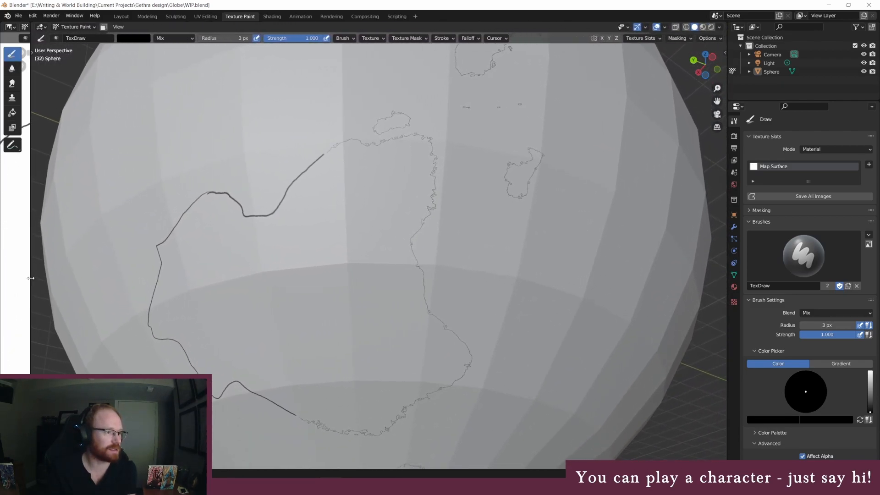
{"action": "middle_click_drag", "start_coordinate": [241, 270], "coordinate": [255, 261]}
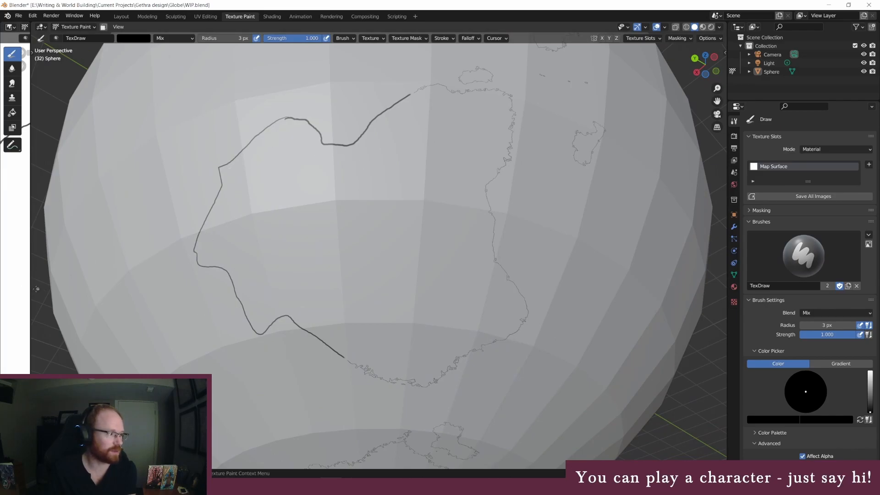
Enlarge the flat map image and examine the mainland's outline and the coastlines across the rest of the map
{"action": "left_click_drag", "start_coordinate": [30, 290], "coordinate": [682, 290]}
{"action": "middle_click_drag", "start_coordinate": [331, 236], "coordinate": [350, 251]}
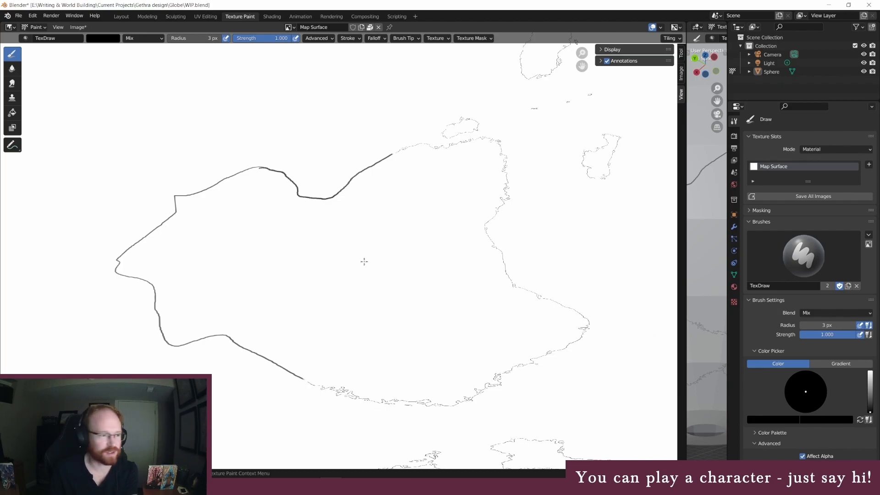
{"action": "key", "text": "ctrl+z"}
{"action": "key", "text": "ctrl+shift+z"}
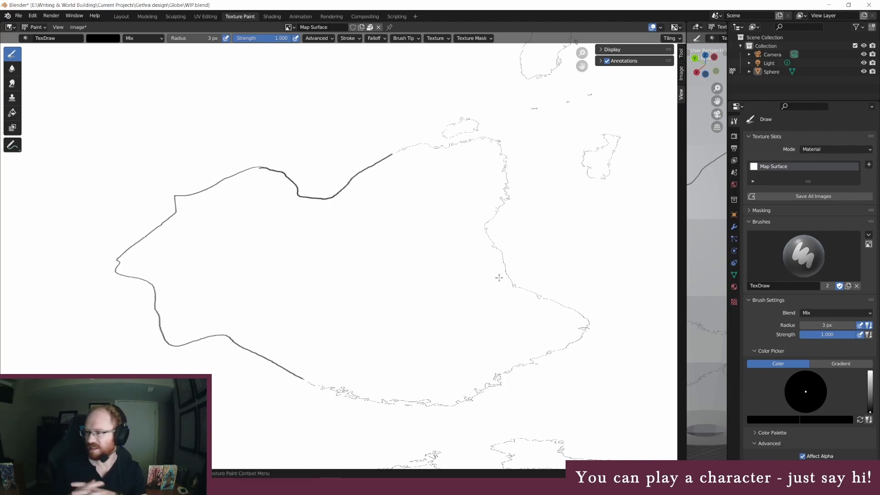
{"action": "scroll", "coordinate": [468, 276], "scroll_direction": "down", "scroll_amount": 4}
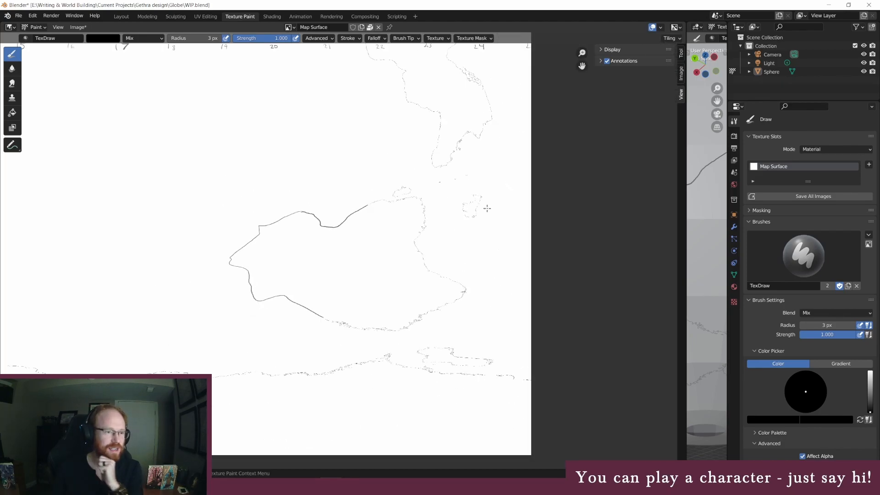
{"action": "middle_click_drag", "start_coordinate": [352, 207], "coordinate": [573, 311]}
{"action": "scroll", "coordinate": [415, 265], "scroll_direction": "down", "scroll_amount": 1}
{"action": "middle_click_drag", "start_coordinate": [223, 248], "coordinate": [462, 301]}
{"action": "middle_click_drag", "start_coordinate": [375, 331], "coordinate": [504, 289]}
{"action": "mouse_move", "coordinate": [279, 305]}
{"action": "middle_mouse_down"}
{"action": "mouse_move", "coordinate": [428, 301]}
{"action": "mouse_move", "coordinate": [381, 348]}
{"action": "mouse_move", "coordinate": [350, 346]}
{"action": "middle_mouse_up"}
Examine the island cluster between grid markers 3 and 8 and its surrounding coasts on the flat map, and restore the large globe view
{"action": "scroll", "coordinate": [458, 289], "scroll_direction": "up", "scroll_amount": 2}
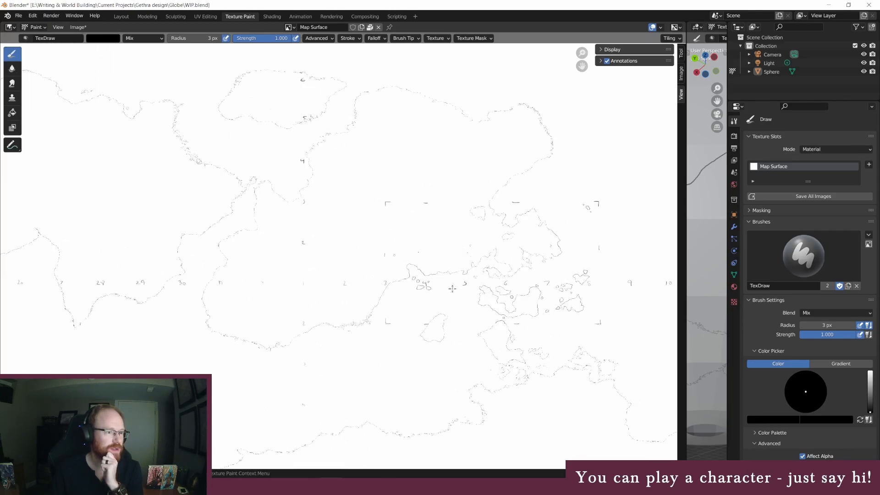
{"action": "scroll", "coordinate": [576, 277], "scroll_direction": "up", "scroll_amount": 2}
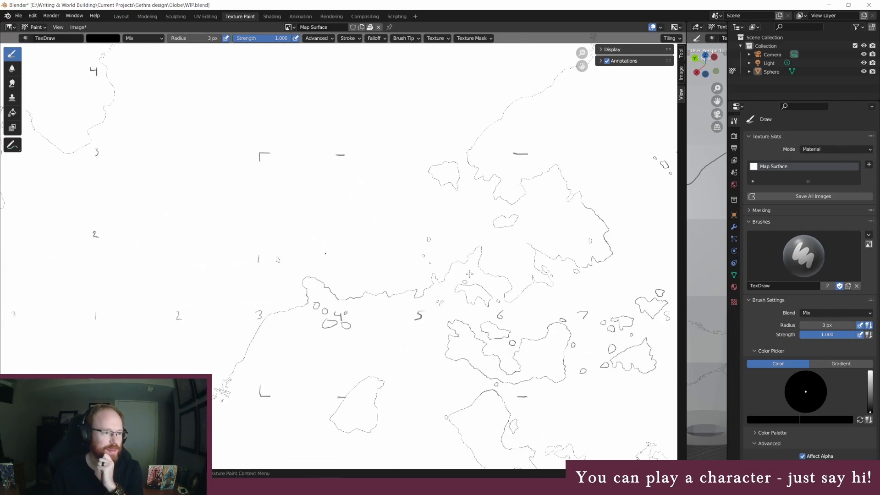
{"action": "middle_click_drag", "start_coordinate": [508, 250], "coordinate": [423, 245]}
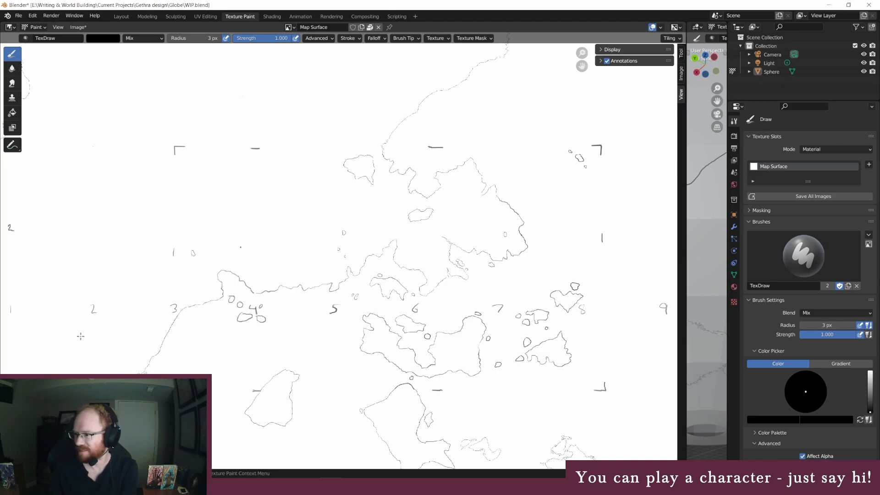
{"action": "scroll", "coordinate": [341, 286], "scroll_direction": "down", "scroll_amount": 4}
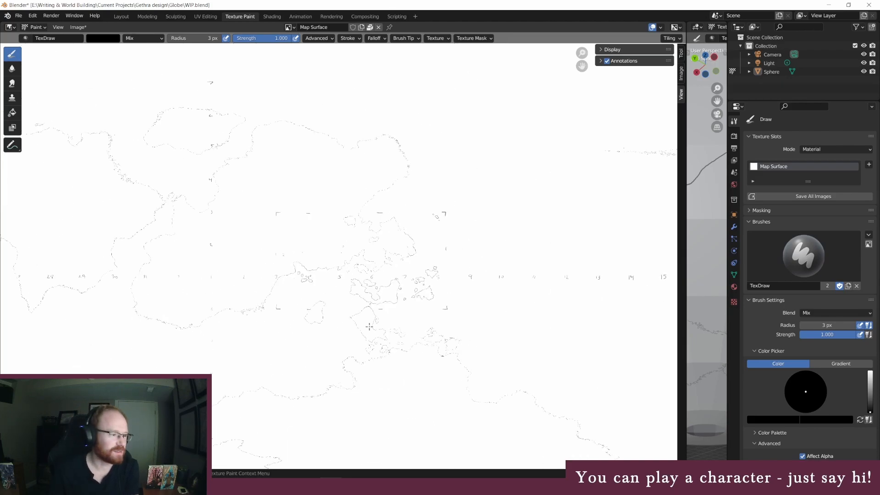
{"action": "middle_click_drag", "start_coordinate": [365, 318], "coordinate": [246, 230]}
{"action": "mouse_move", "coordinate": [482, 288]}
{"action": "middle_mouse_down"}
{"action": "mouse_move", "coordinate": [445, 304]}
{"action": "mouse_move", "coordinate": [256, 339]}
{"action": "middle_mouse_up"}
{"action": "mouse_move", "coordinate": [390, 291]}
{"action": "middle_mouse_down"}
{"action": "mouse_move", "coordinate": [358, 301]}
{"action": "mouse_move", "coordinate": [330, 284]}
{"action": "mouse_move", "coordinate": [442, 273]}
{"action": "middle_mouse_up"}
{"action": "left_click_drag", "start_coordinate": [686, 283], "coordinate": [25, 236]}
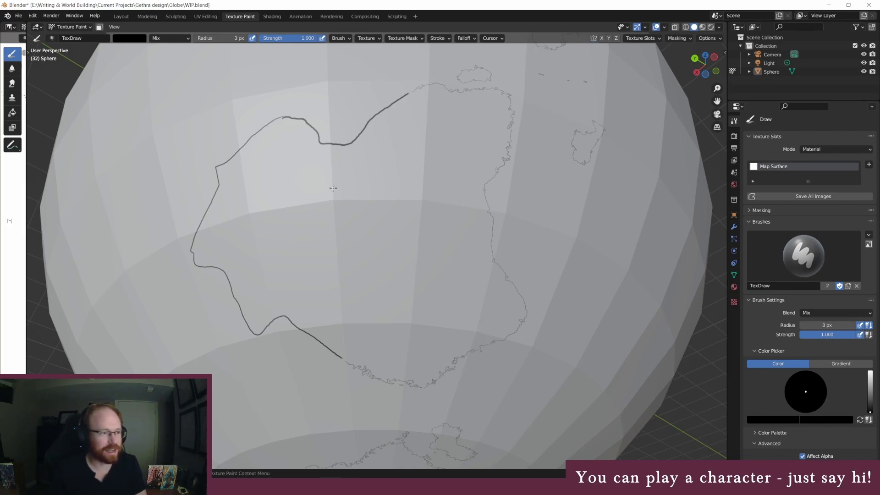
Examine the detailed coastlines around the globe, from the northern continents down to the mainland with the thick western outline
{"action": "scroll", "coordinate": [334, 188], "scroll_direction": "down", "scroll_amount": 2}
{"action": "middle_click_drag", "start_coordinate": [401, 132], "coordinate": [381, 208]}
{"action": "scroll", "coordinate": [362, 196], "scroll_direction": "down", "scroll_amount": 2}
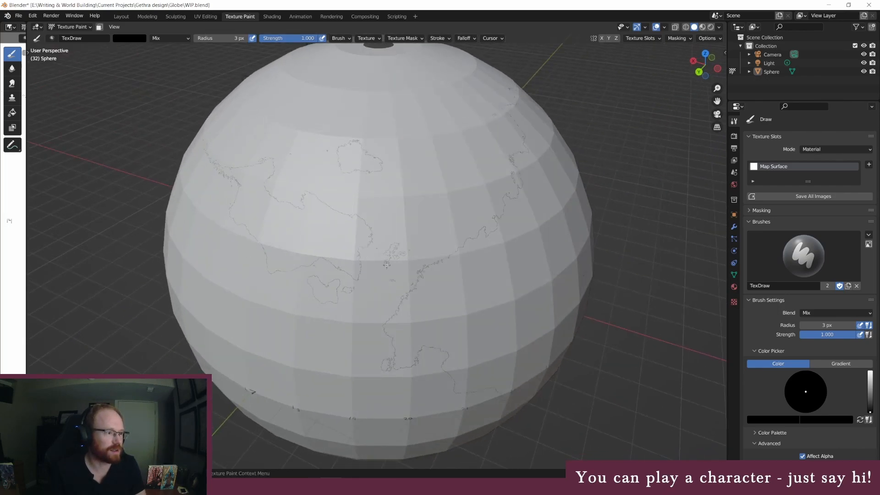
{"action": "middle_click_drag", "start_coordinate": [385, 265], "coordinate": [403, 223]}
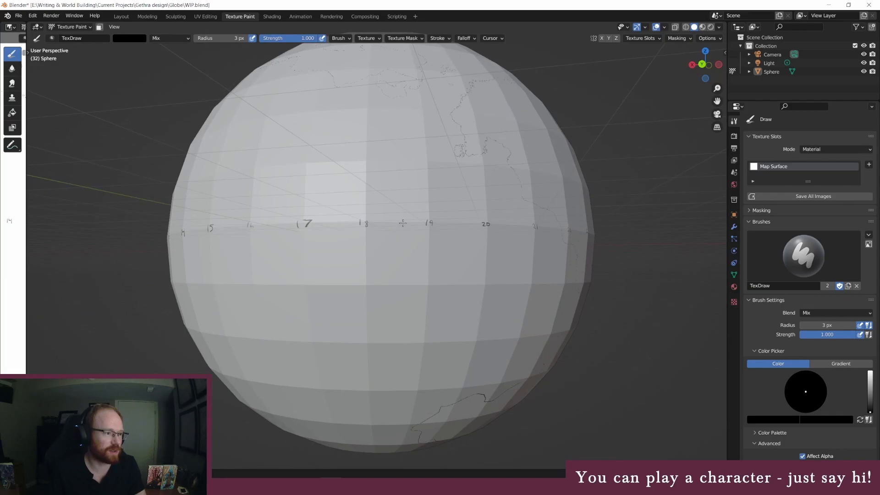
{"action": "middle_click_drag", "start_coordinate": [418, 264], "coordinate": [413, 280]}
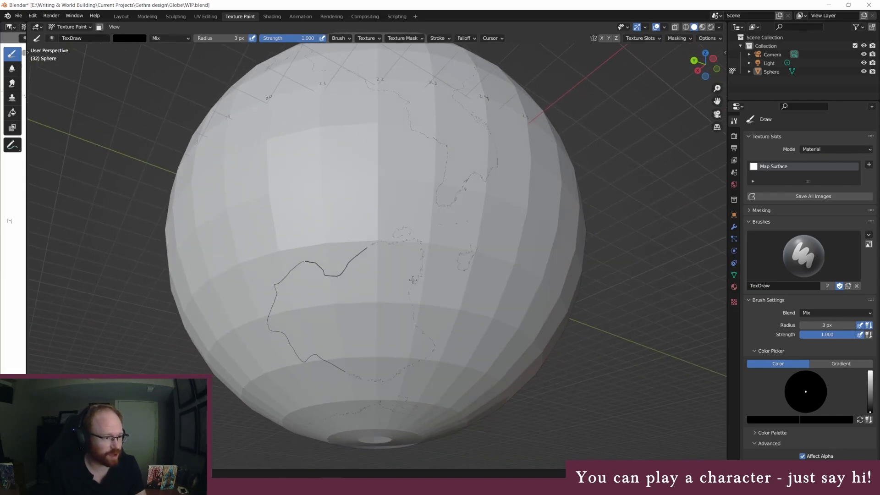
{"action": "scroll", "coordinate": [398, 268], "scroll_direction": "up", "scroll_amount": 1}
{"action": "scroll", "coordinate": [409, 271], "scroll_direction": "up", "scroll_amount": 3}
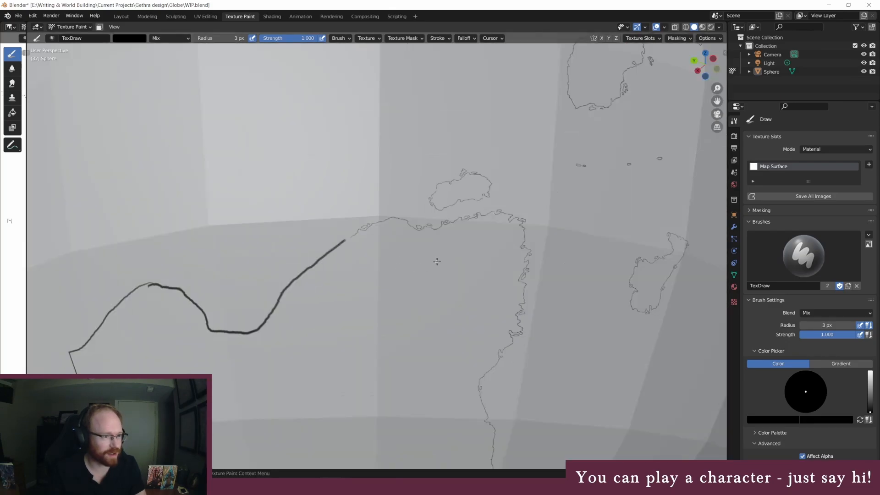
{"action": "scroll", "coordinate": [466, 257], "scroll_direction": "down", "scroll_amount": 4}
{"action": "middle_click_drag", "start_coordinate": [446, 177], "coordinate": [421, 218]}
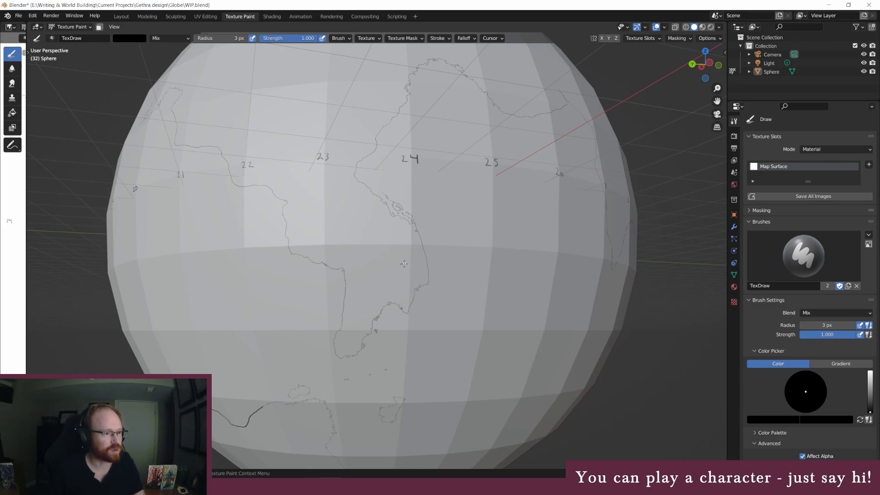
{"action": "middle_click_drag", "start_coordinate": [396, 274], "coordinate": [348, 286]}
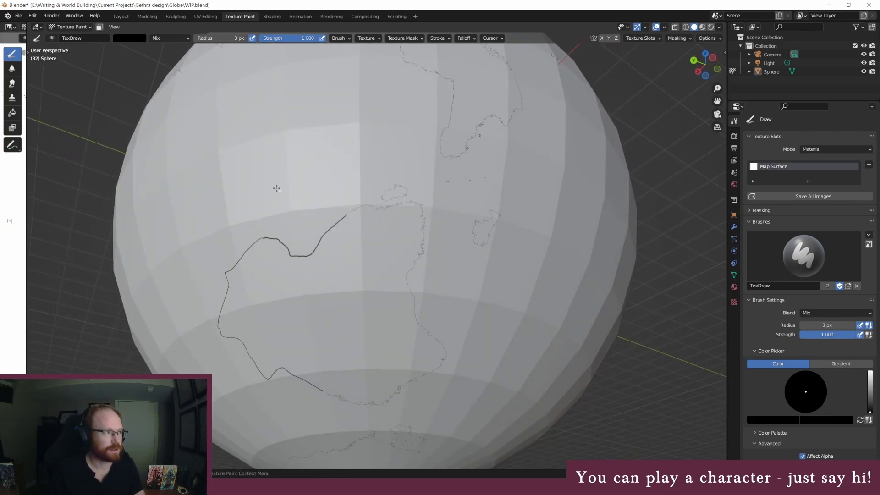
Save the globe project to the existing file WIP.blend
{"action": "left_click", "coordinate": [19, 16]}
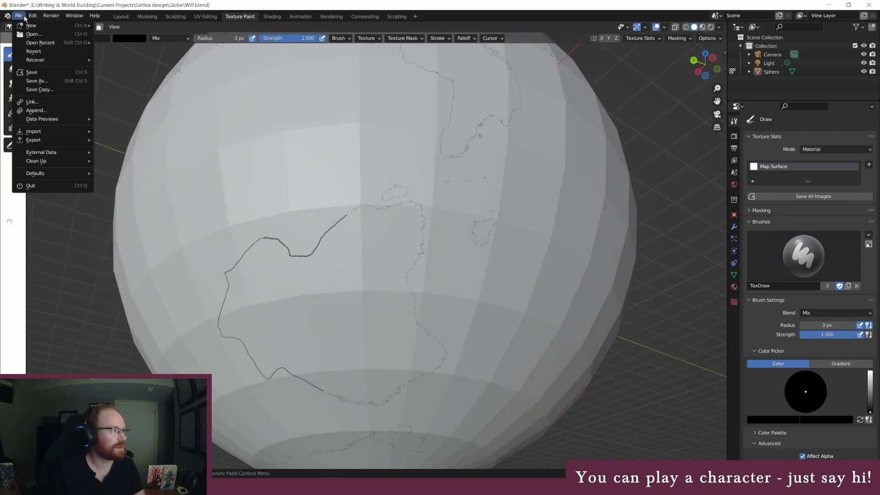
{"action": "left_click", "coordinate": [32, 72]}
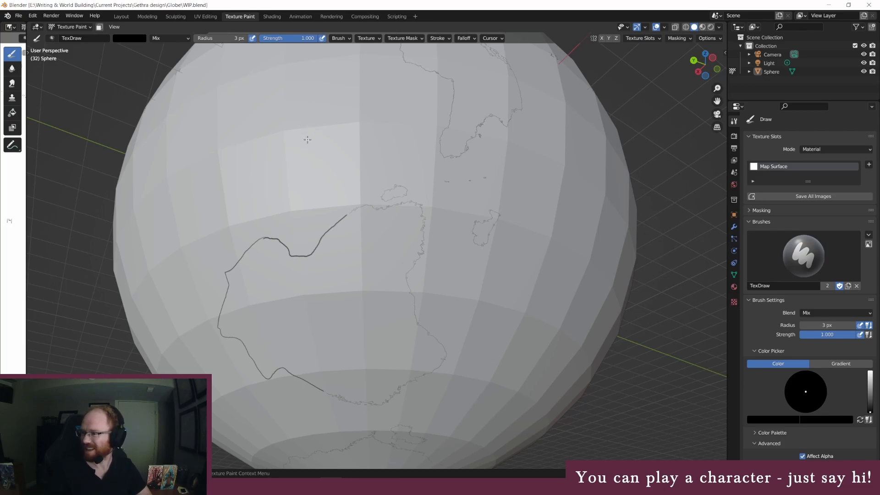
{"action": "mouse_move", "coordinate": [365, 199]}
{"action": "middle_mouse_down"}
{"action": "mouse_move", "coordinate": [368, 236]}
{"action": "mouse_move", "coordinate": [369, 220]}
{"action": "middle_mouse_up"}
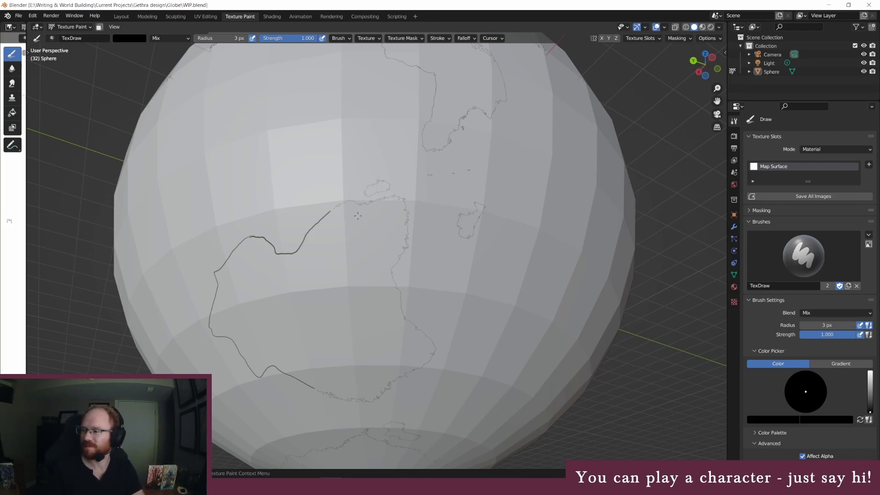
{"action": "left_click", "coordinate": [18, 16]}
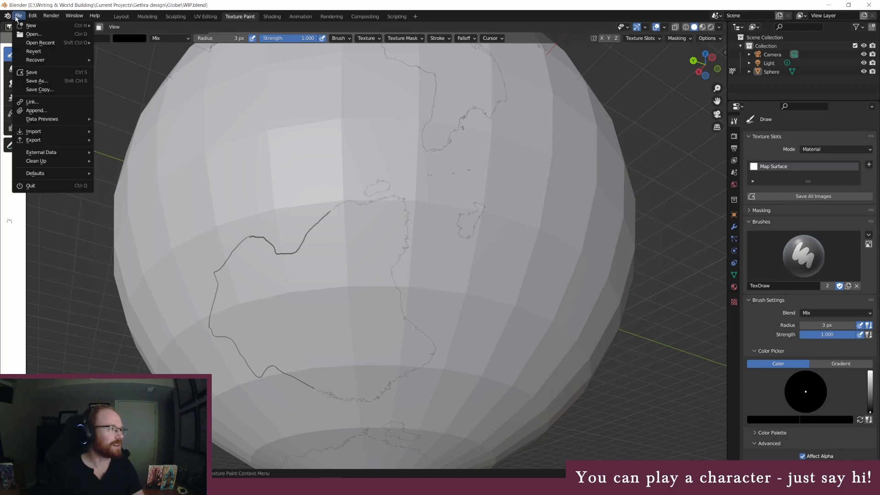
{"action": "left_click", "coordinate": [36, 72]}
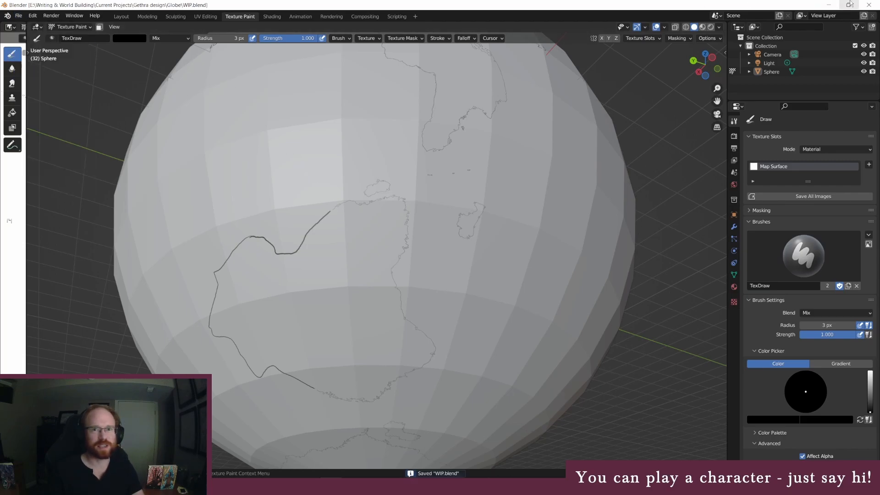
Close Blender, saving the project together with its modified image, and close Photoshop with the coastline map
{"action": "left_click", "coordinate": [870, 6]}
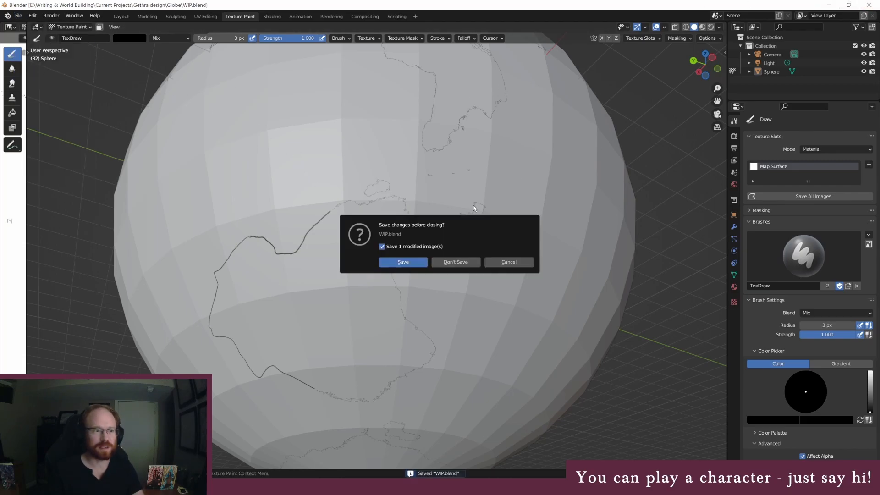
{"action": "left_click", "coordinate": [403, 263]}
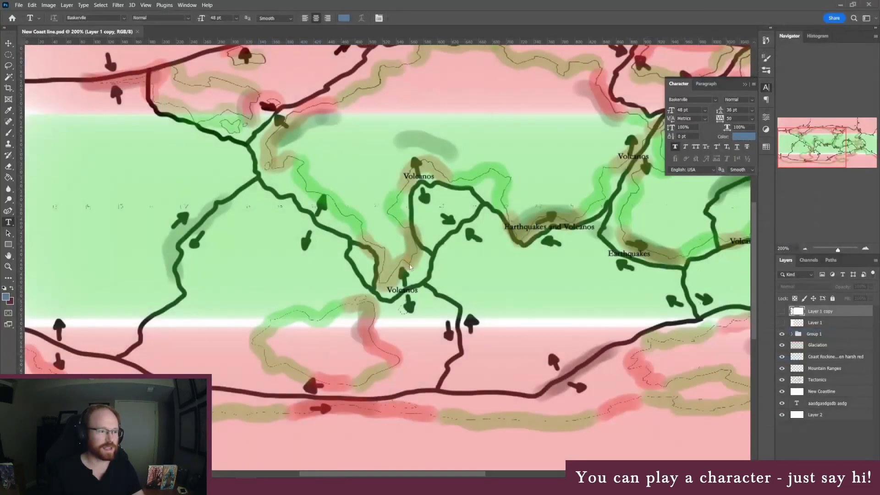
{"action": "left_click", "coordinate": [869, 6]}
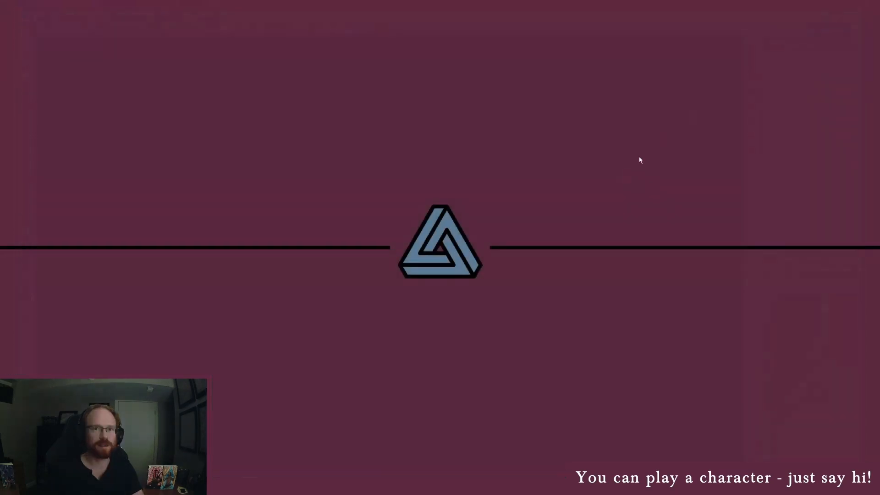